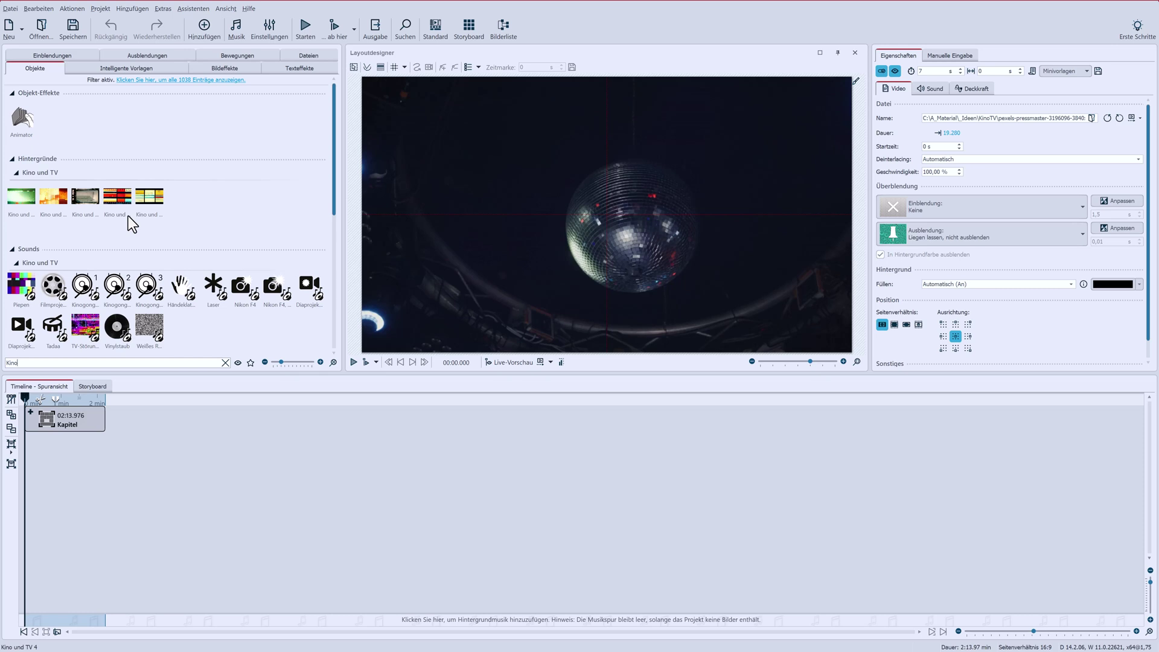
Look through the backgrounds, sounds, effects and decorations offered in the Kino und TV object categories
{"action": "scroll", "coordinate": [128, 217], "scroll_direction": "down", "scroll_amount": 5}
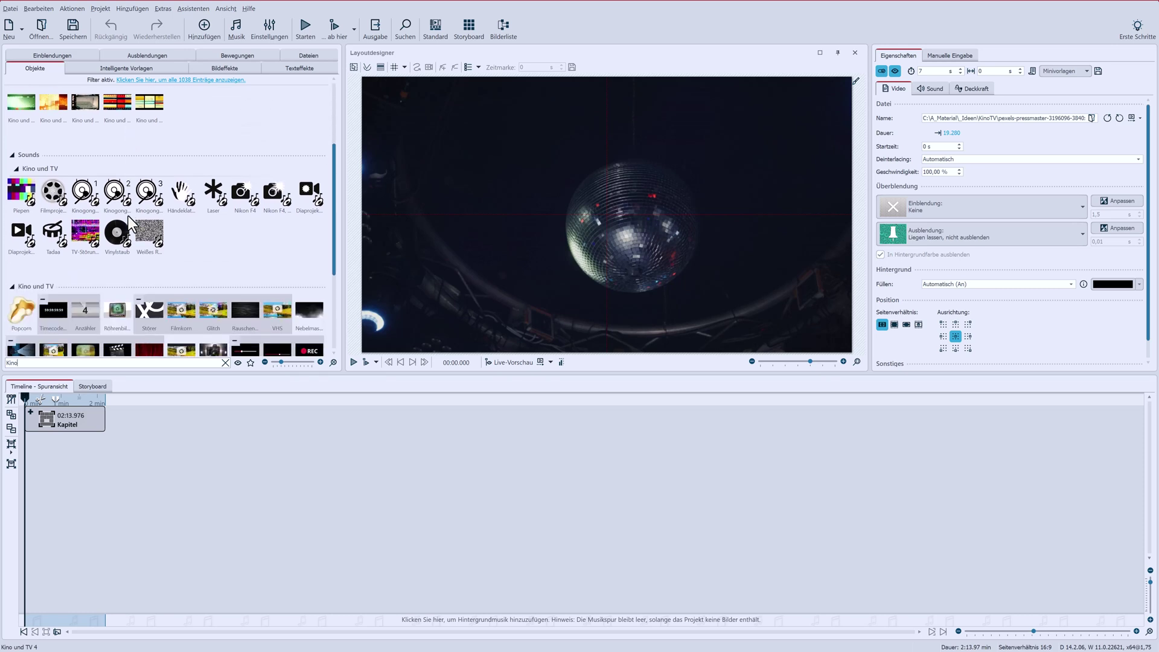
{"action": "scroll", "coordinate": [128, 216], "scroll_direction": "down", "scroll_amount": 2}
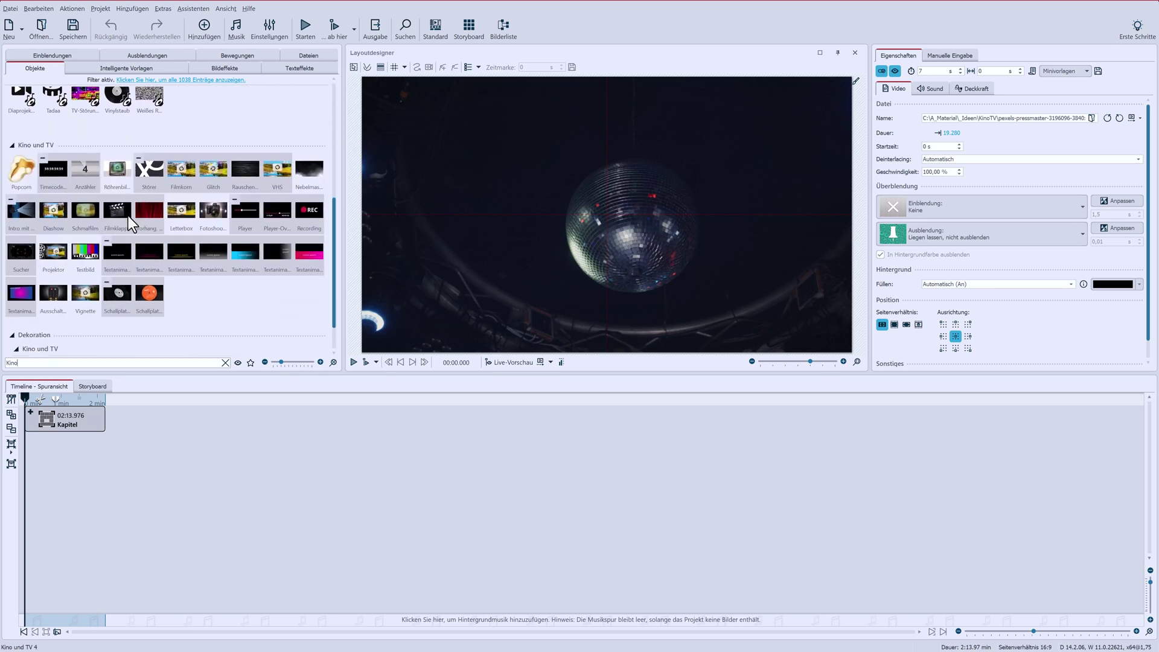
{"action": "scroll", "coordinate": [128, 216], "scroll_direction": "down", "scroll_amount": 3}
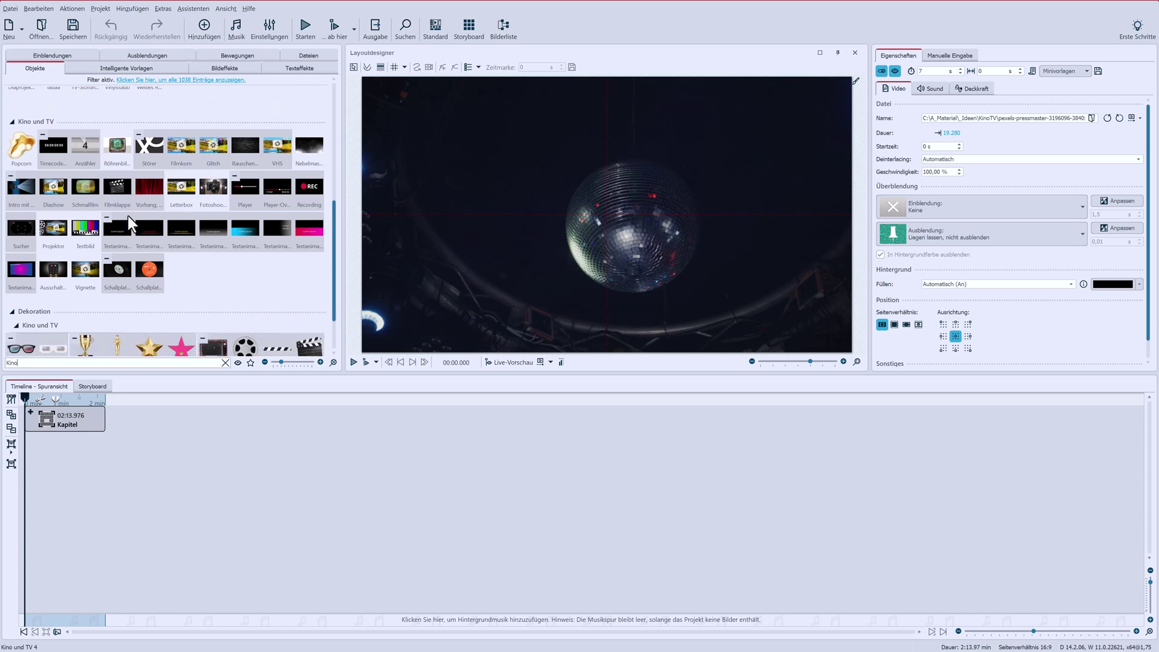
{"action": "scroll", "coordinate": [128, 216], "scroll_direction": "down", "scroll_amount": 1}
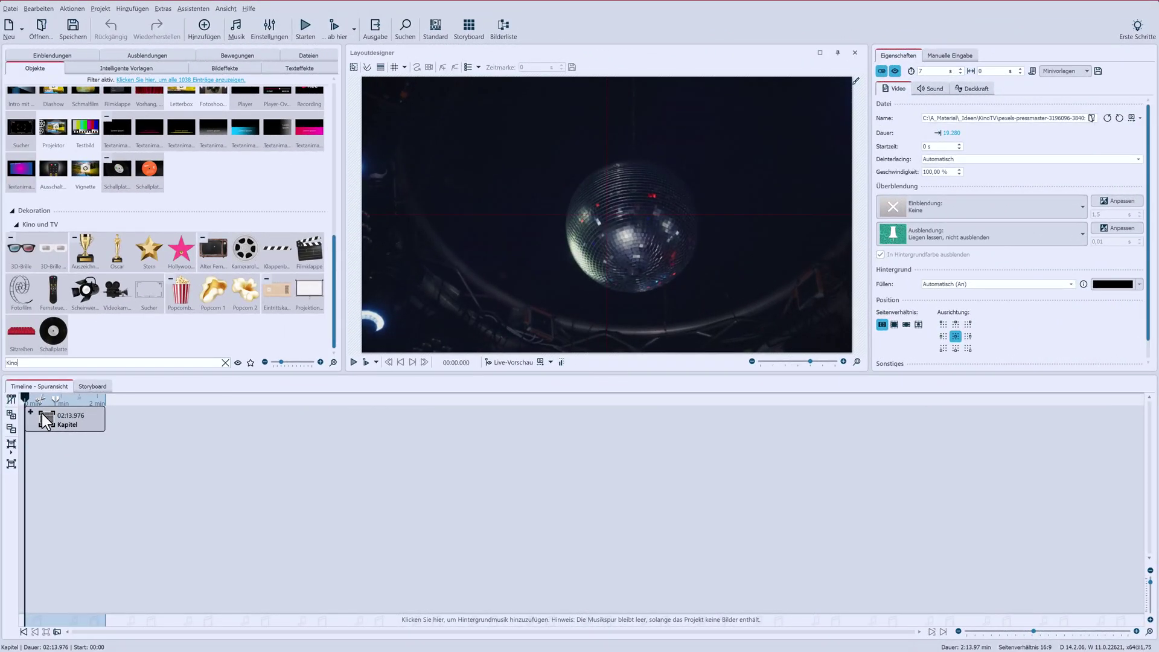
Expand the collapsed Kapitel in the timeline and select its first video clip
{"action": "left_click", "coordinate": [31, 411]}
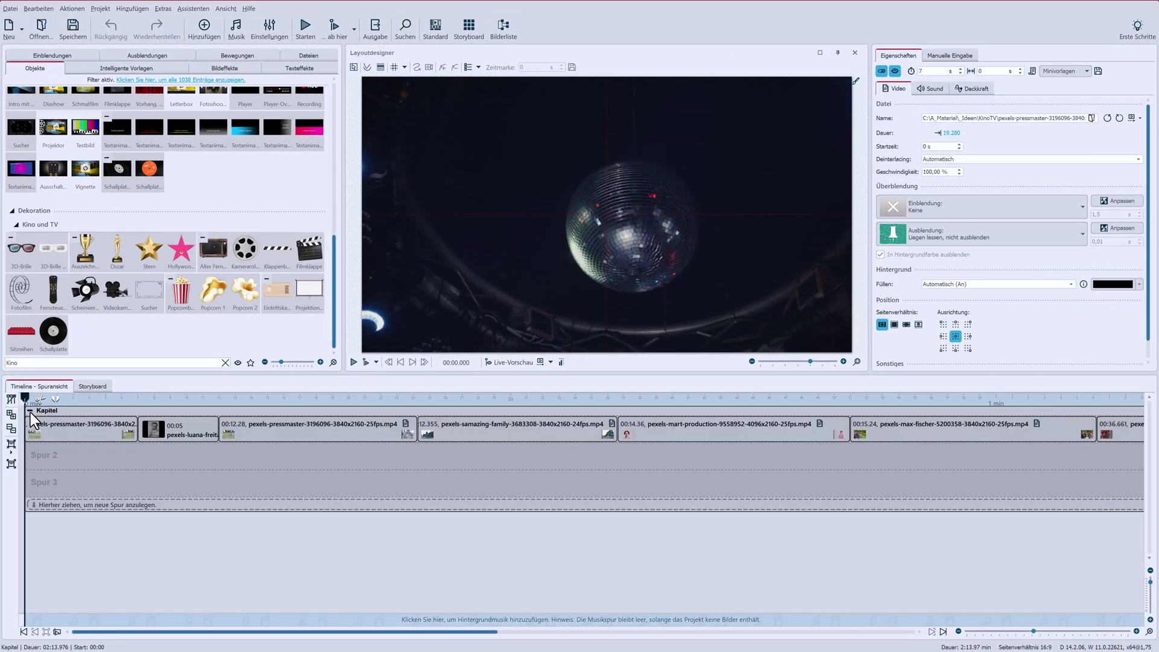
{"action": "left_click", "coordinate": [146, 425]}
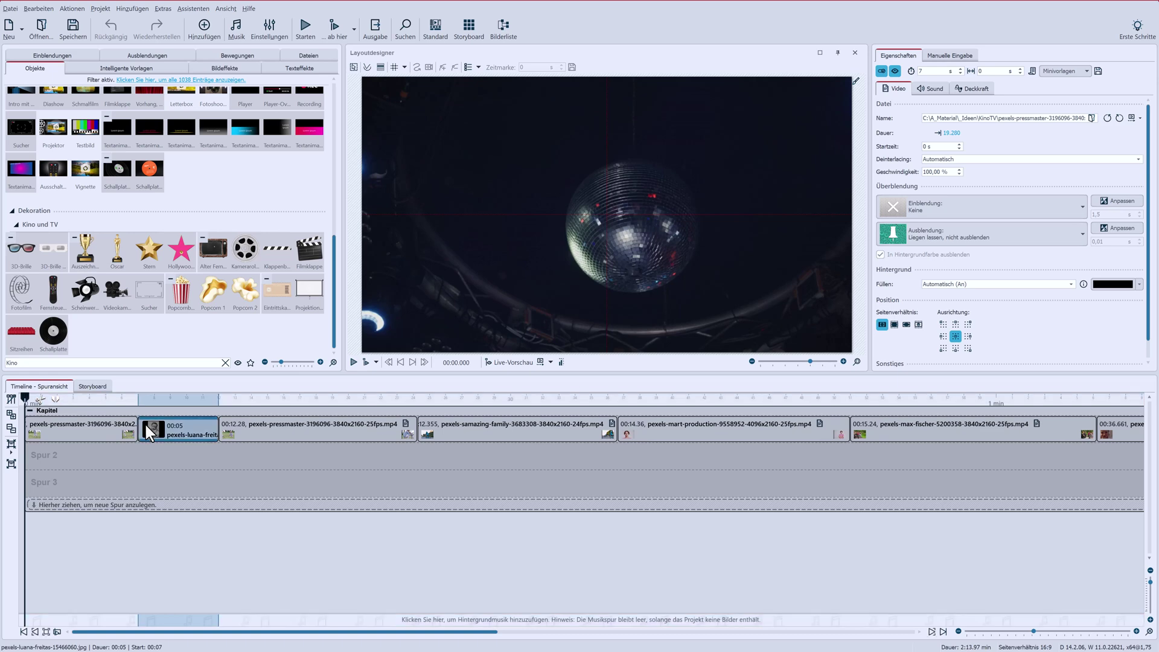
{"action": "left_click", "coordinate": [86, 425]}
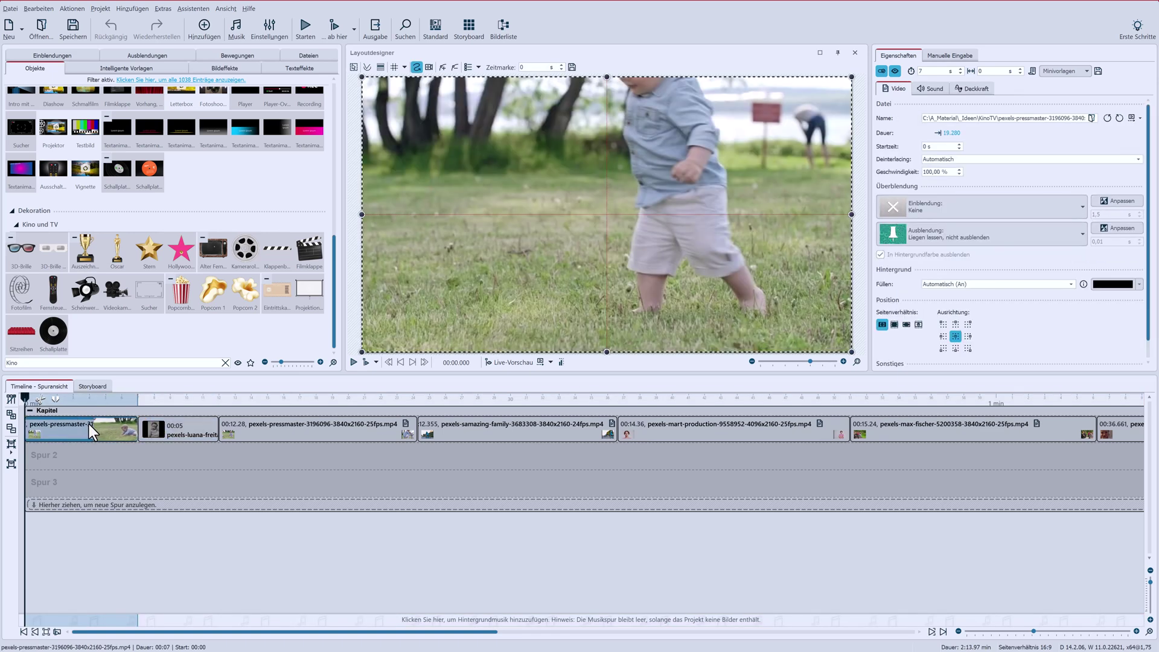
{"action": "left_click_drag", "start_coordinate": [88, 425], "coordinate": [101, 423]}
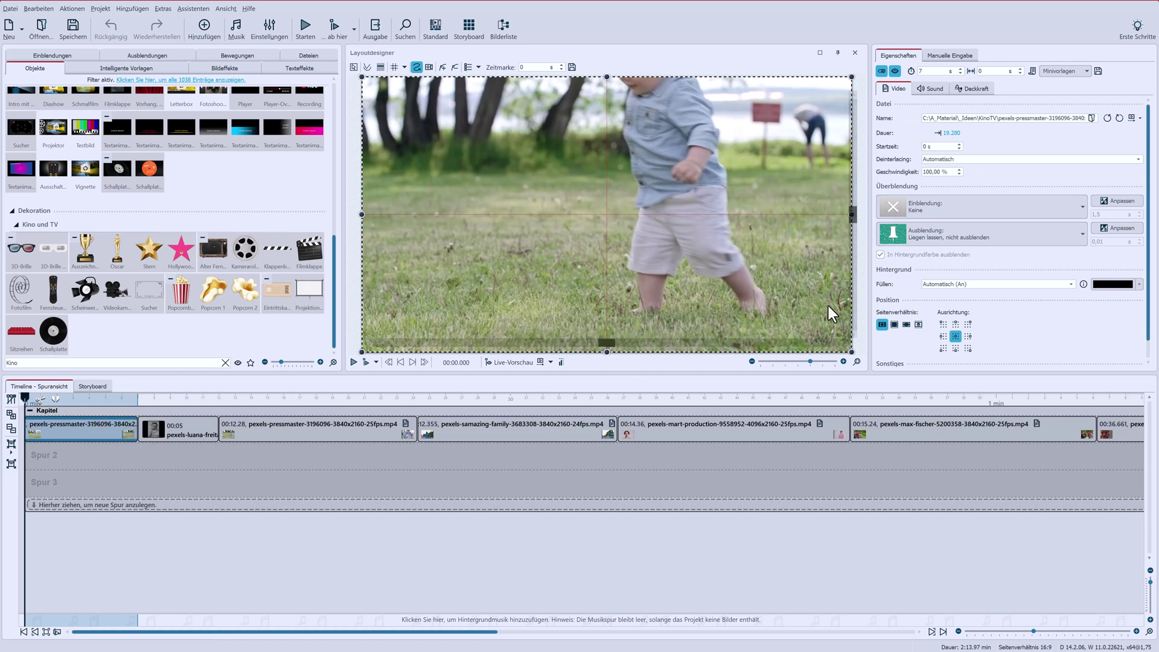
Activate the proxy for the selected clip and calculate proxy videos for all videos in the project
{"action": "left_click", "coordinate": [1131, 119]}
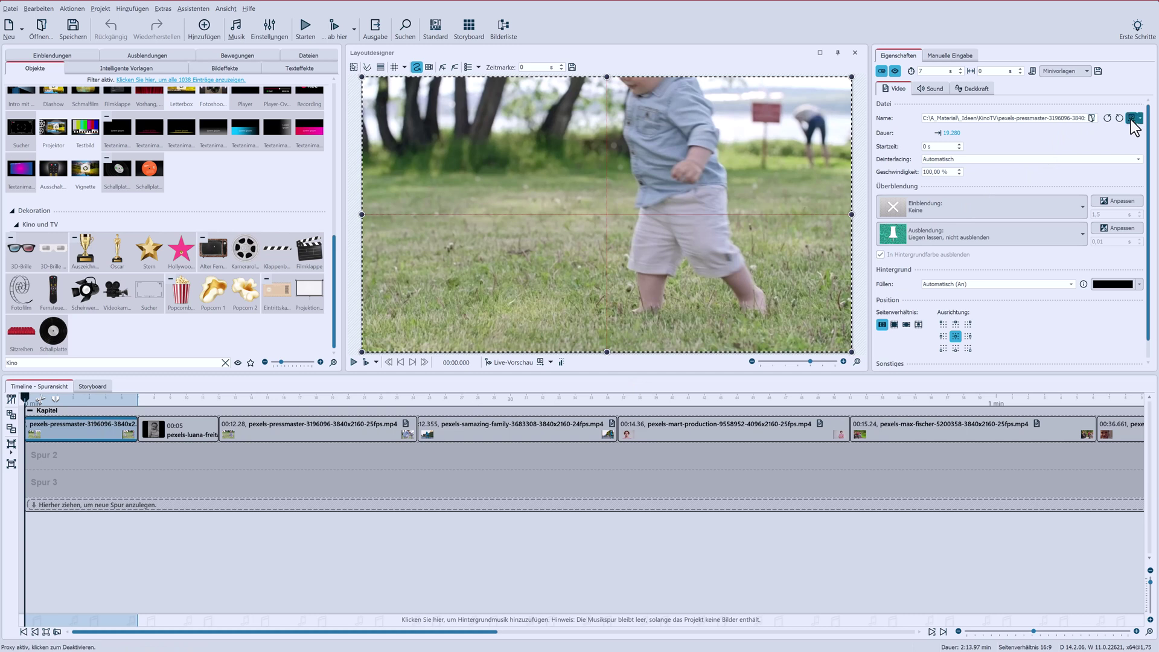
{"action": "left_click", "coordinate": [1140, 119]}
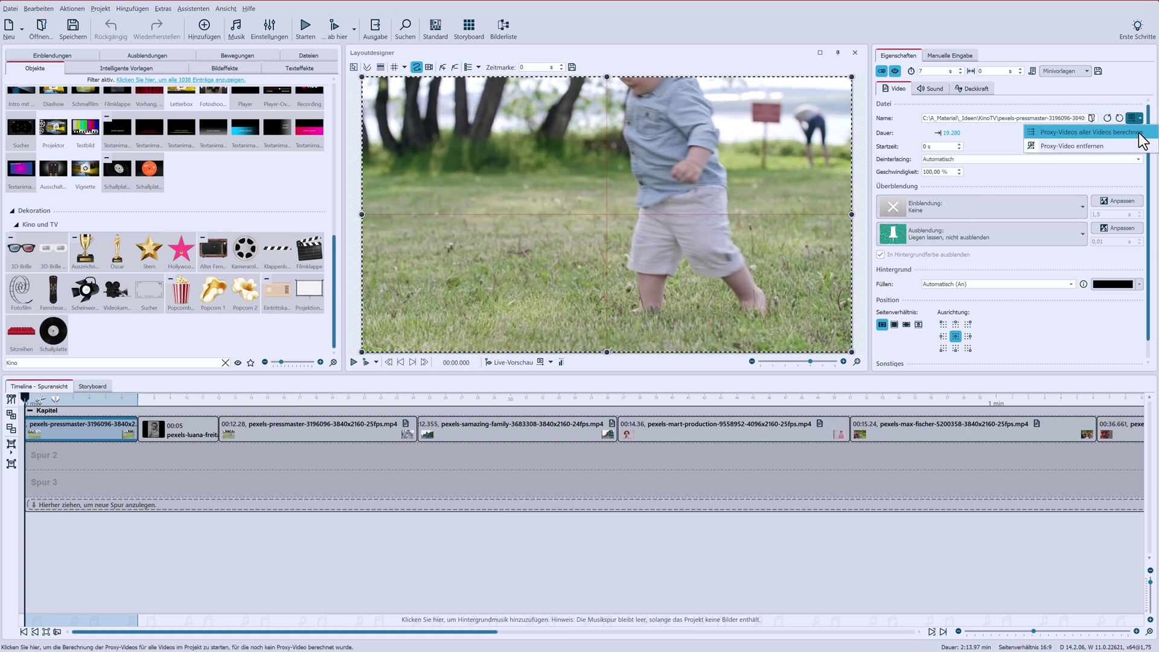
{"action": "left_click", "coordinate": [1140, 135]}
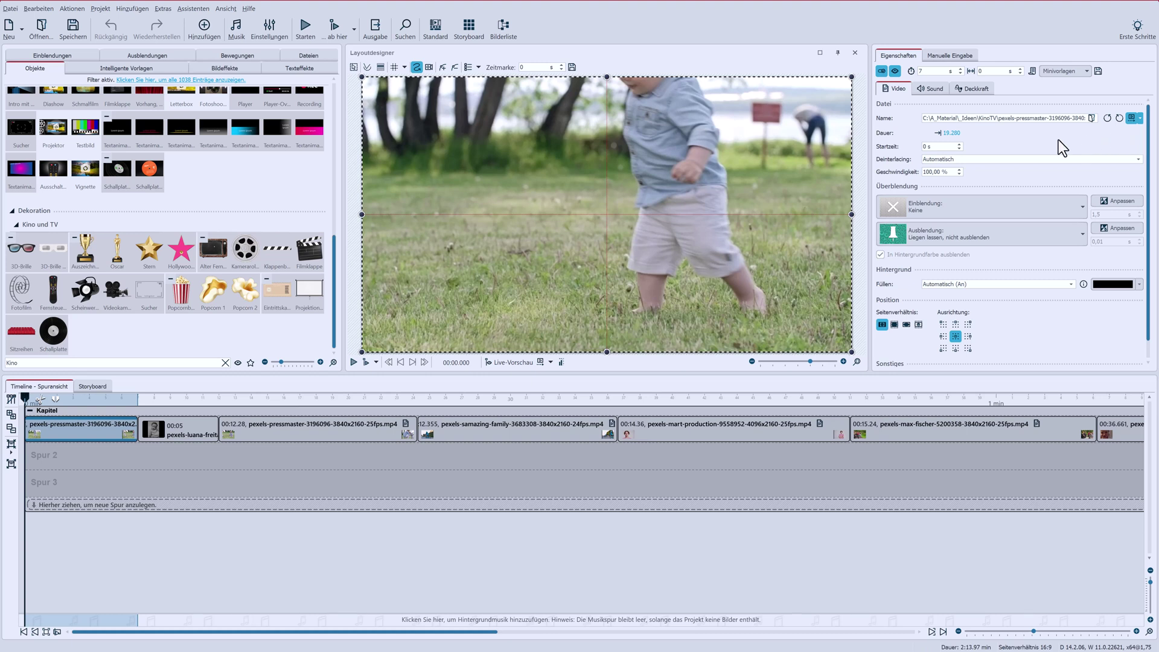
Insert the Projektor effect from Kino und TV at the start of the chapter, before the first clip, and preview it
{"action": "scroll", "coordinate": [143, 335], "scroll_direction": "up", "scroll_amount": 1}
{"action": "scroll", "coordinate": [143, 336], "scroll_direction": "up", "scroll_amount": 5}
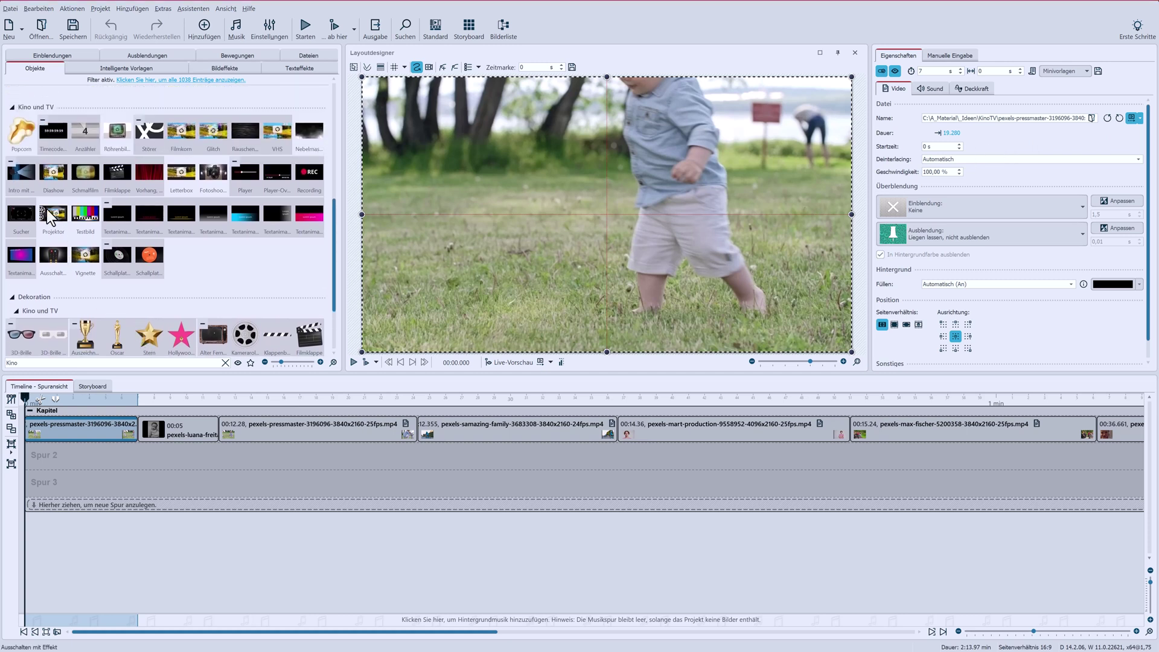
{"action": "left_click_drag", "start_coordinate": [46, 209], "coordinate": [27, 426]}
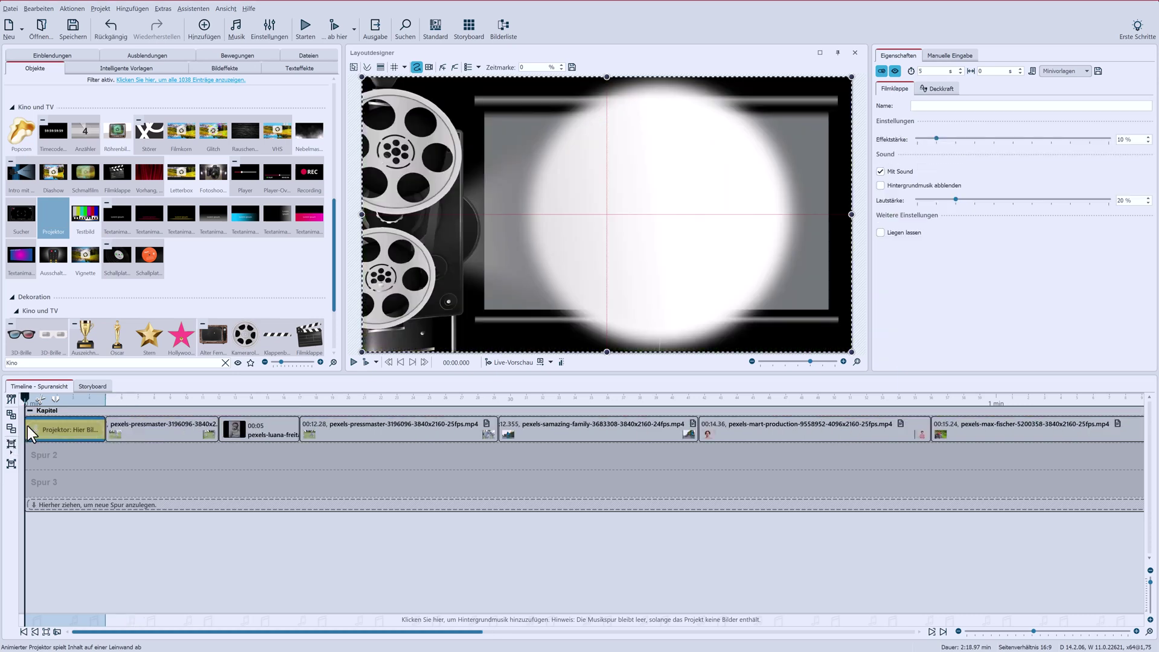
{"action": "left_click", "coordinate": [354, 364]}
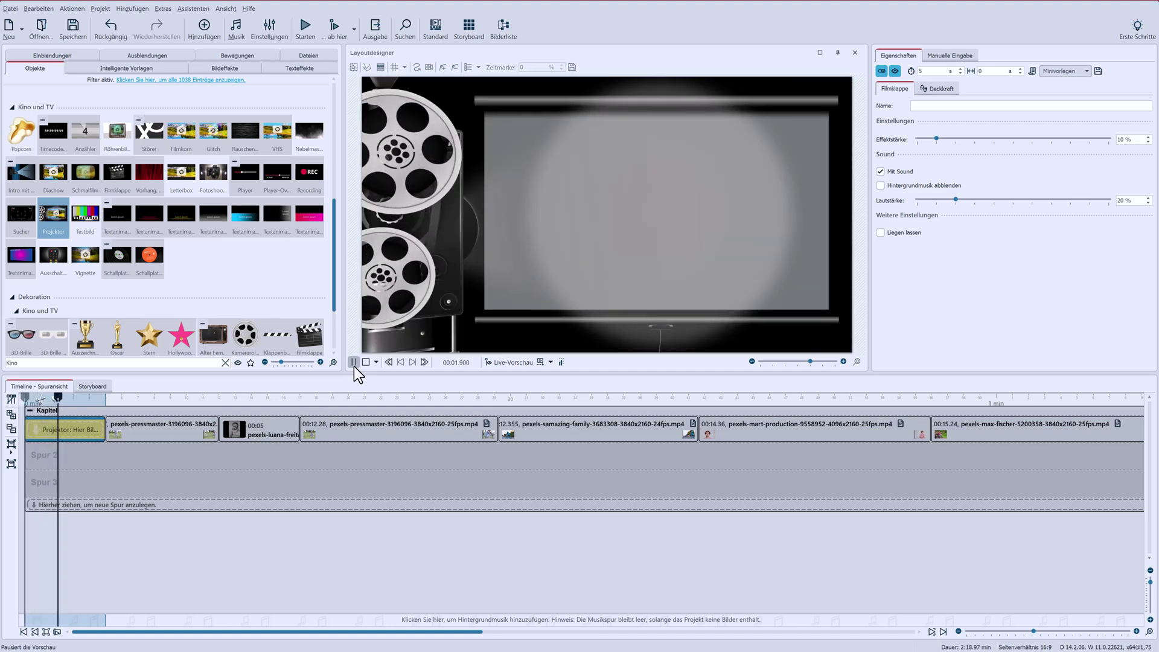
{"action": "left_click", "coordinate": [365, 362]}
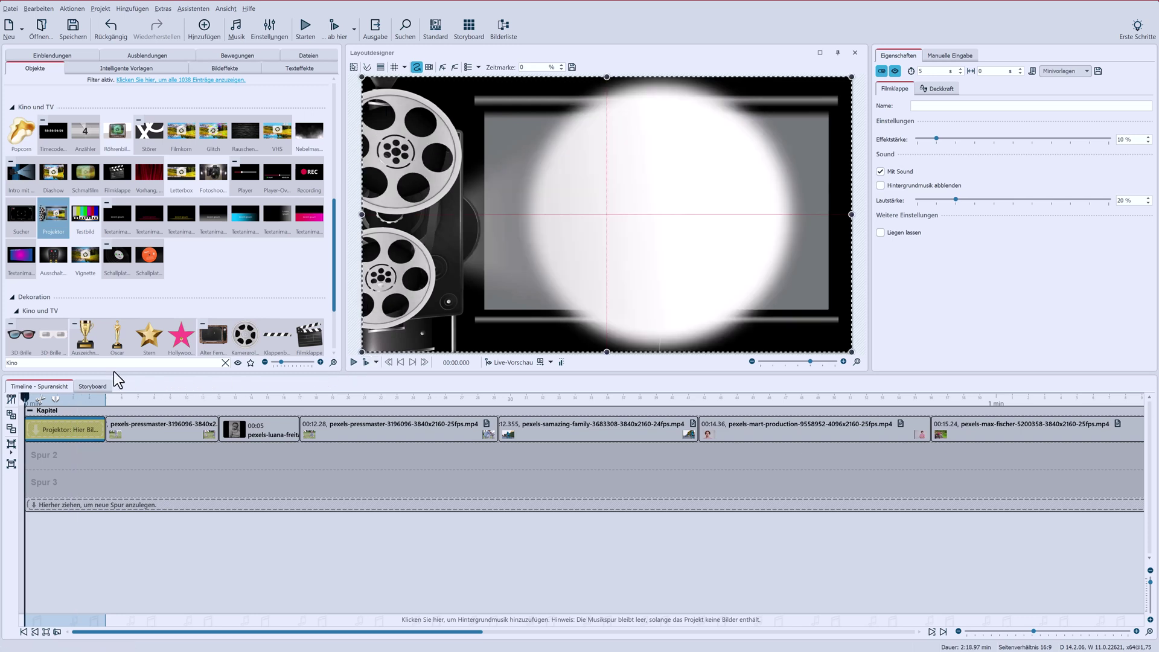
Find the Text object by filtering for "text" and place it inside the Projektor effect with the wording "Laufen lernen"
{"action": "double_click", "coordinate": [76, 363]}
{"action": "type", "text": "text"}
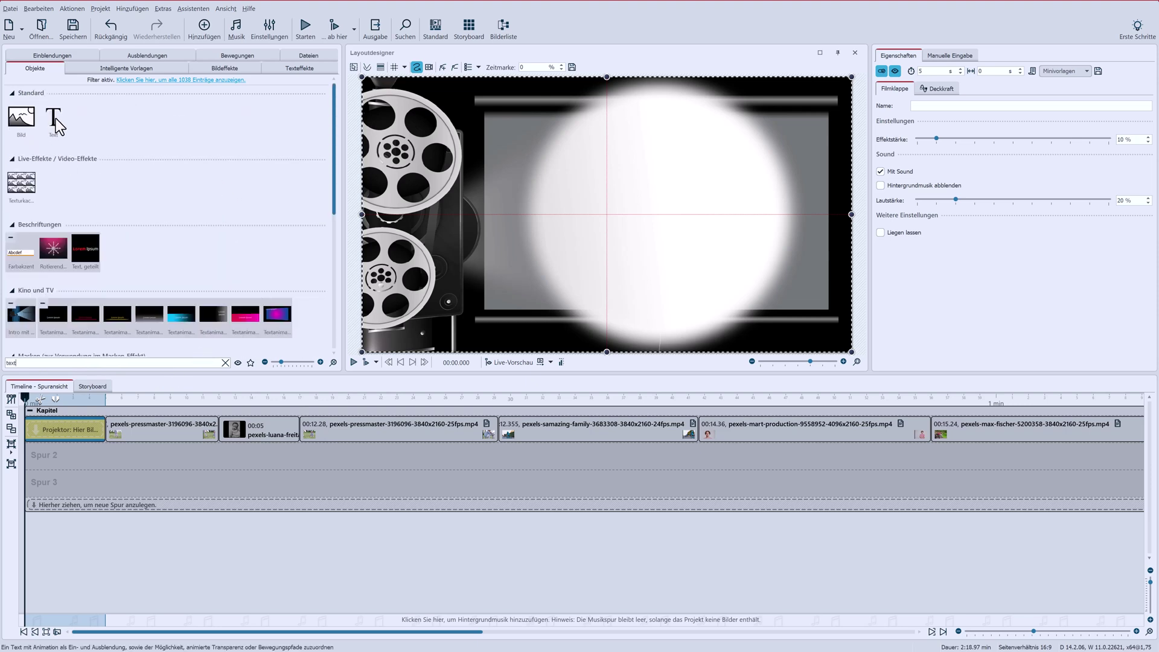
{"action": "left_click_drag", "start_coordinate": [55, 118], "coordinate": [65, 425]}
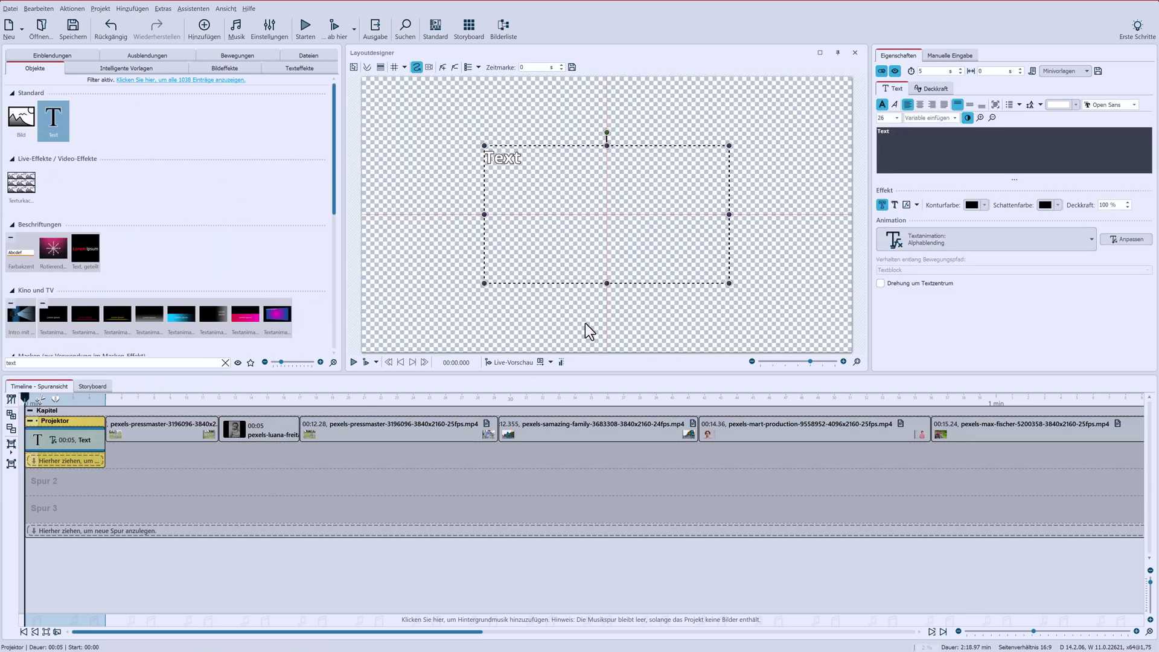
{"action": "left_click", "coordinate": [912, 141]}
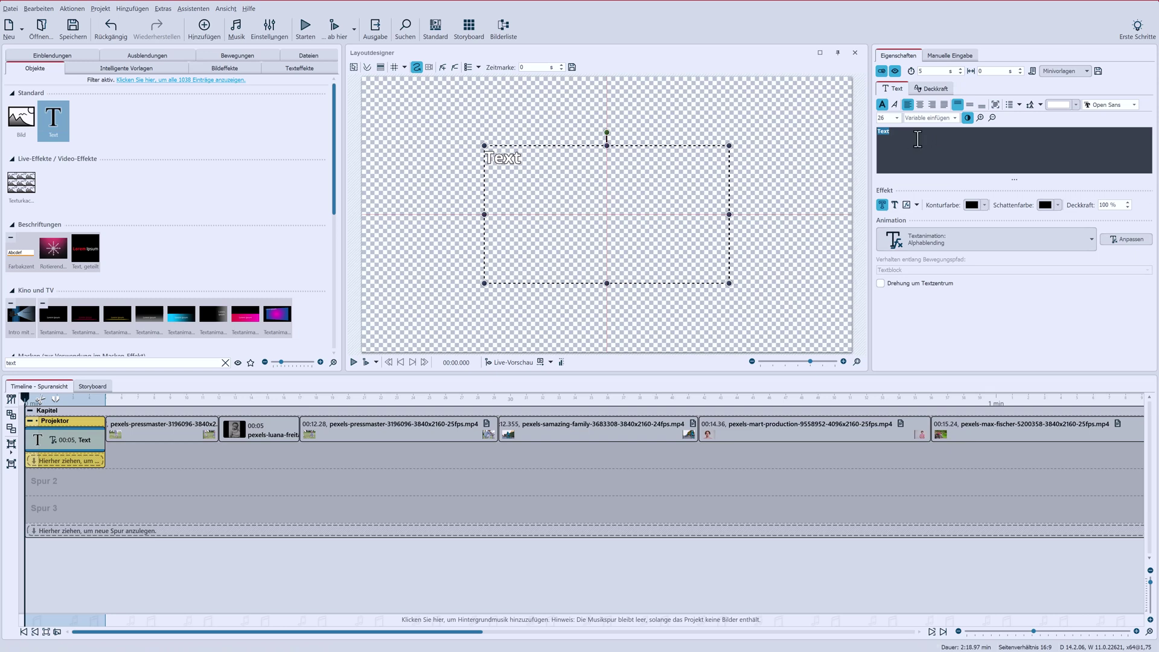
{"action": "type", "text": "Laufen lernen"}
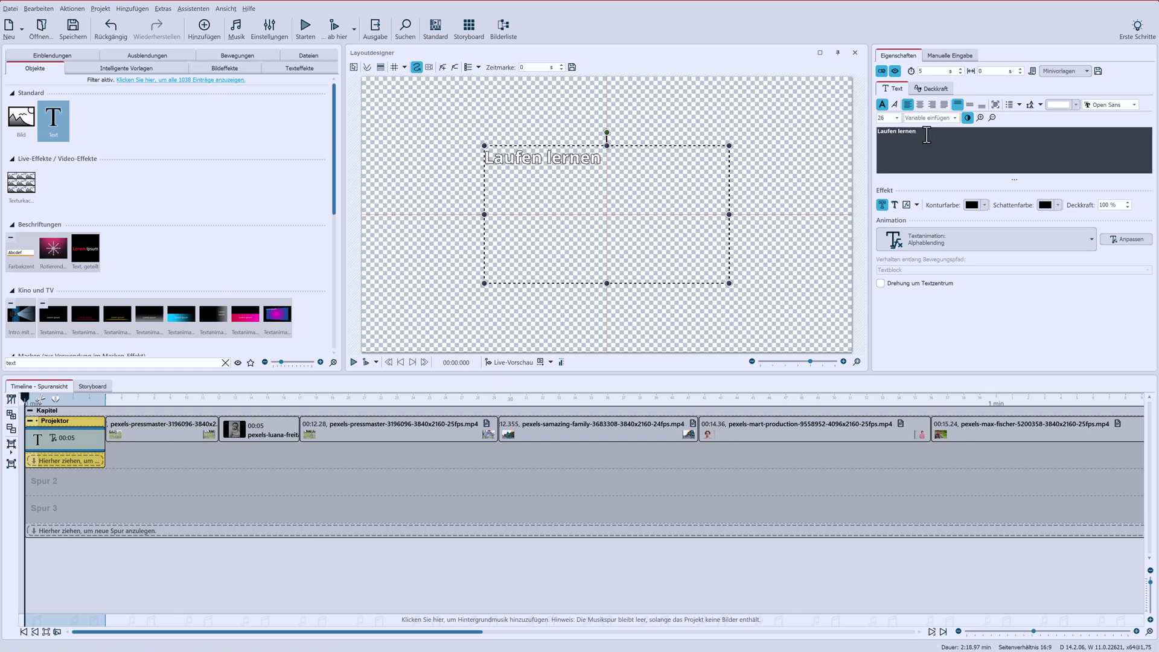
Centre the "Laufen lernen" text horizontally and vertically and set its font size to 48
{"action": "key", "text": "ctrl+a"}
{"action": "left_click", "coordinate": [920, 104]}
{"action": "left_click", "coordinate": [971, 105]}
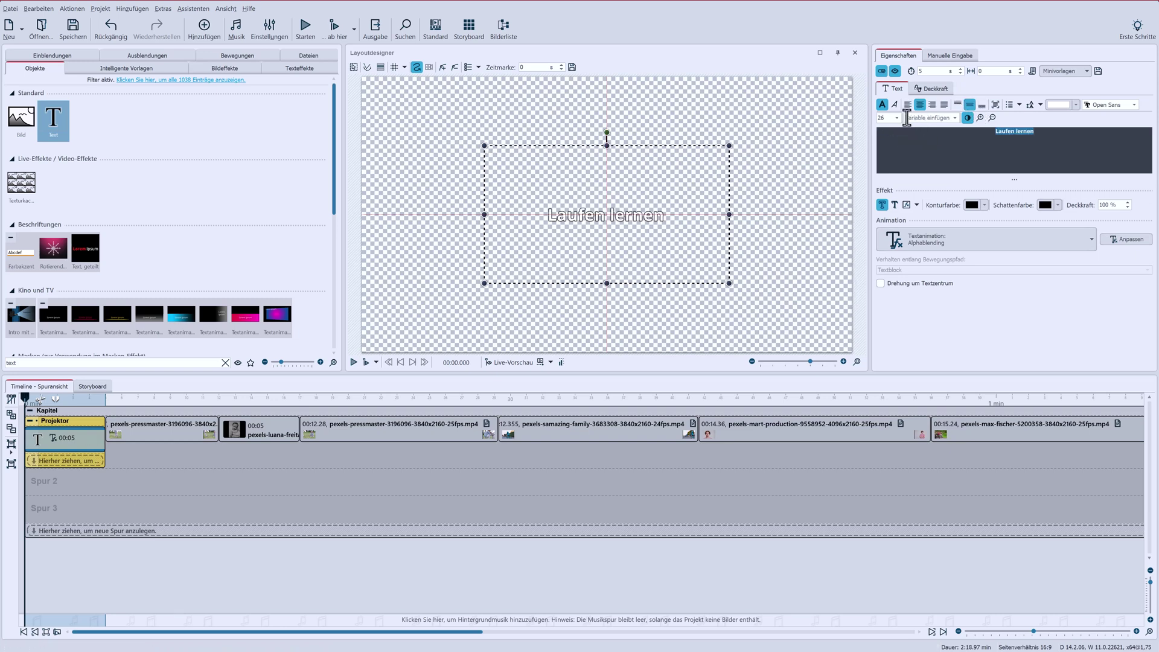
{"action": "left_click", "coordinate": [898, 118]}
{"action": "left_click", "coordinate": [888, 208]}
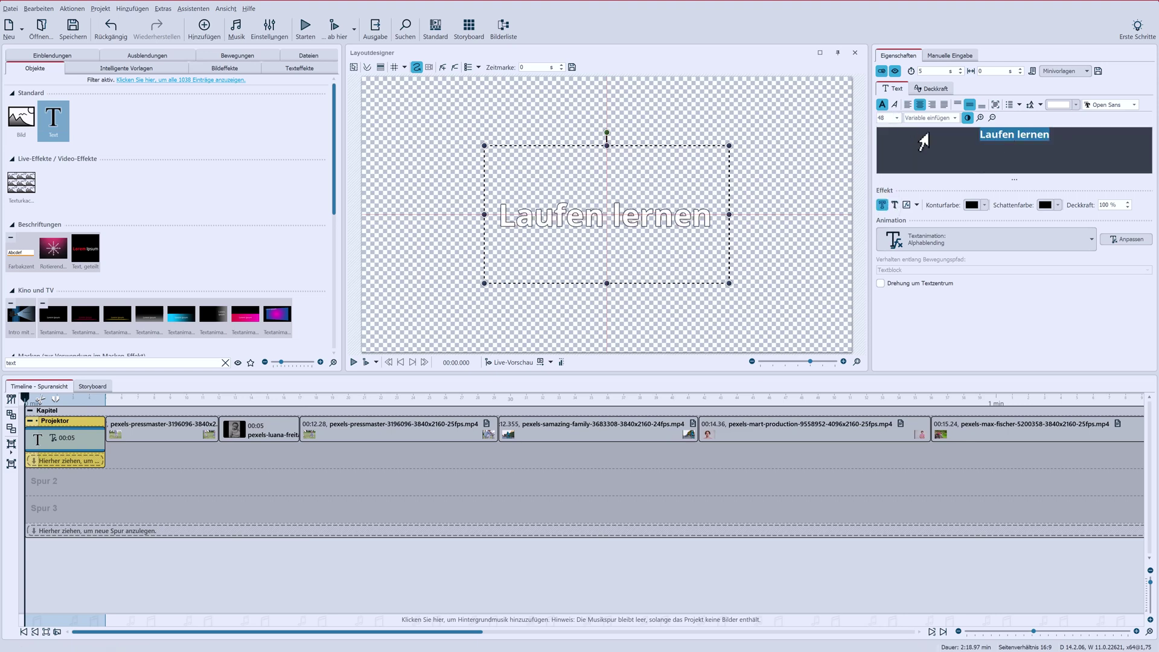
Give the "Laufen lernen" text a dark grey colour without outline and play the preview of the projector scene
{"action": "left_click", "coordinate": [882, 205]}
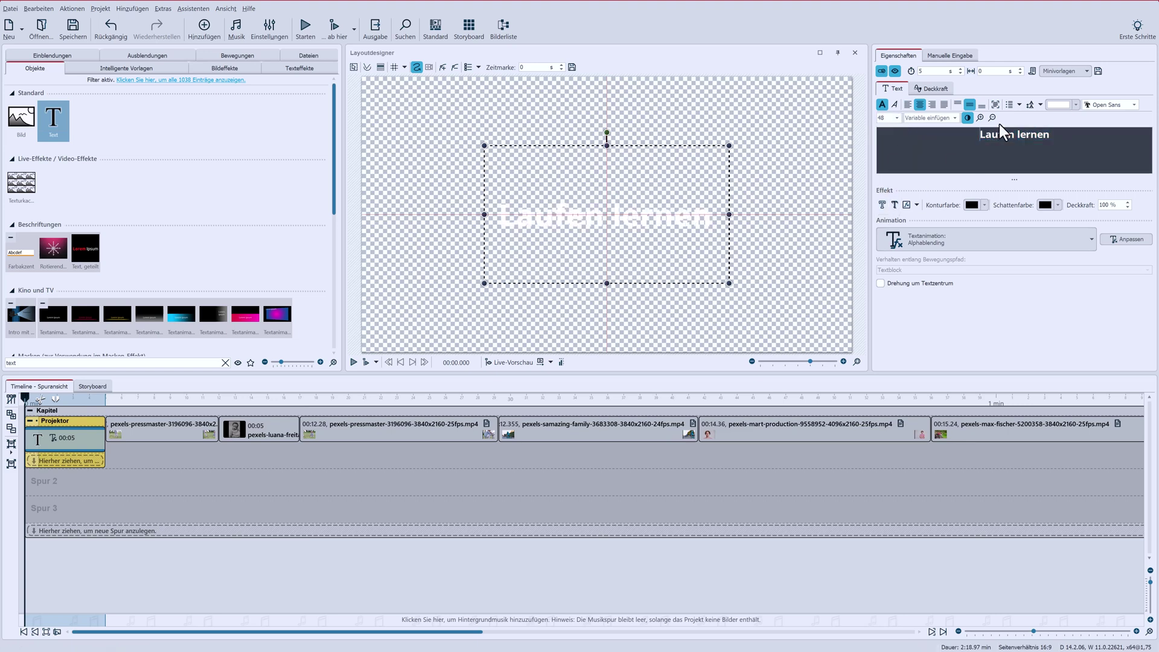
{"action": "left_click", "coordinate": [1050, 106]}
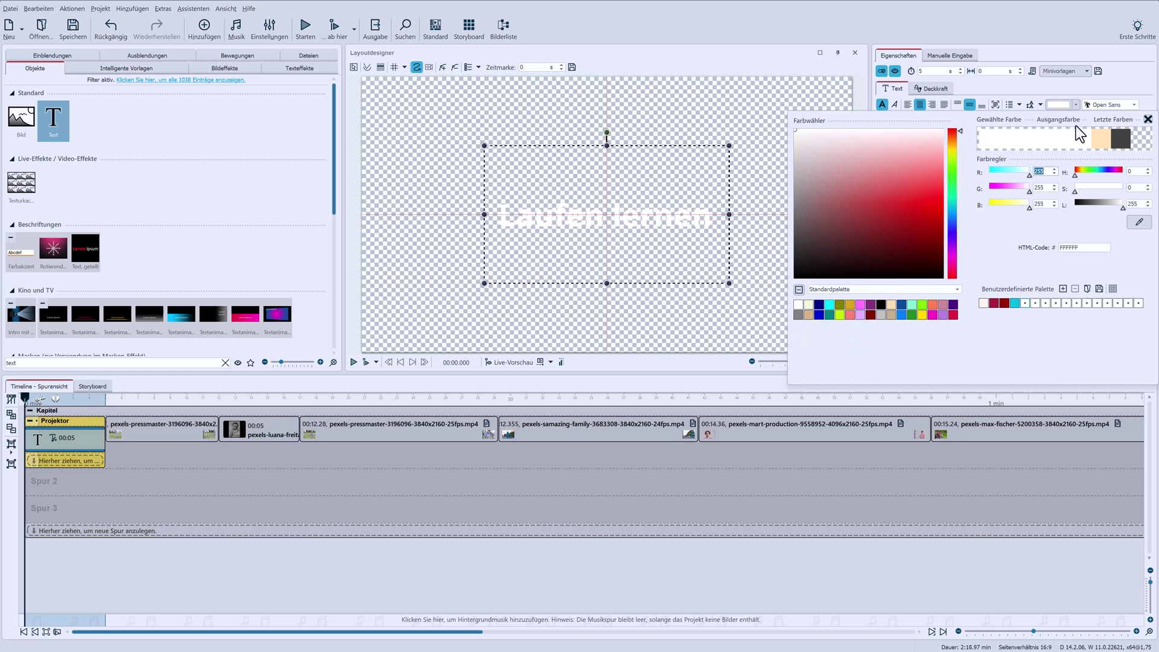
{"action": "left_click", "coordinate": [1121, 141]}
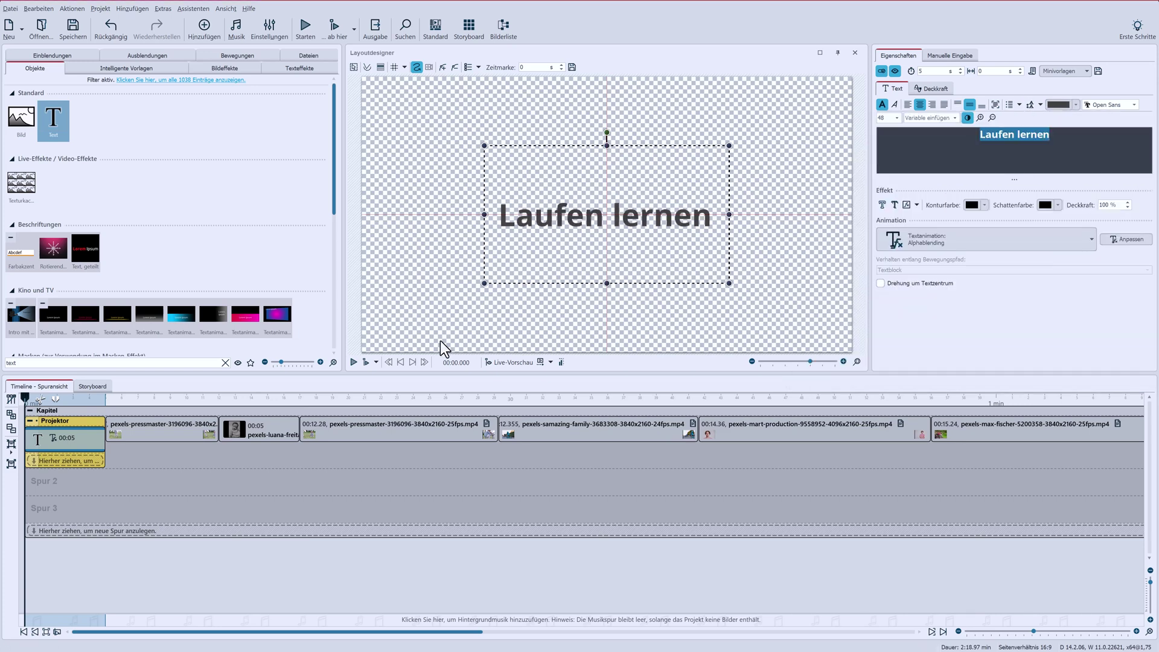
{"action": "left_click", "coordinate": [354, 362]}
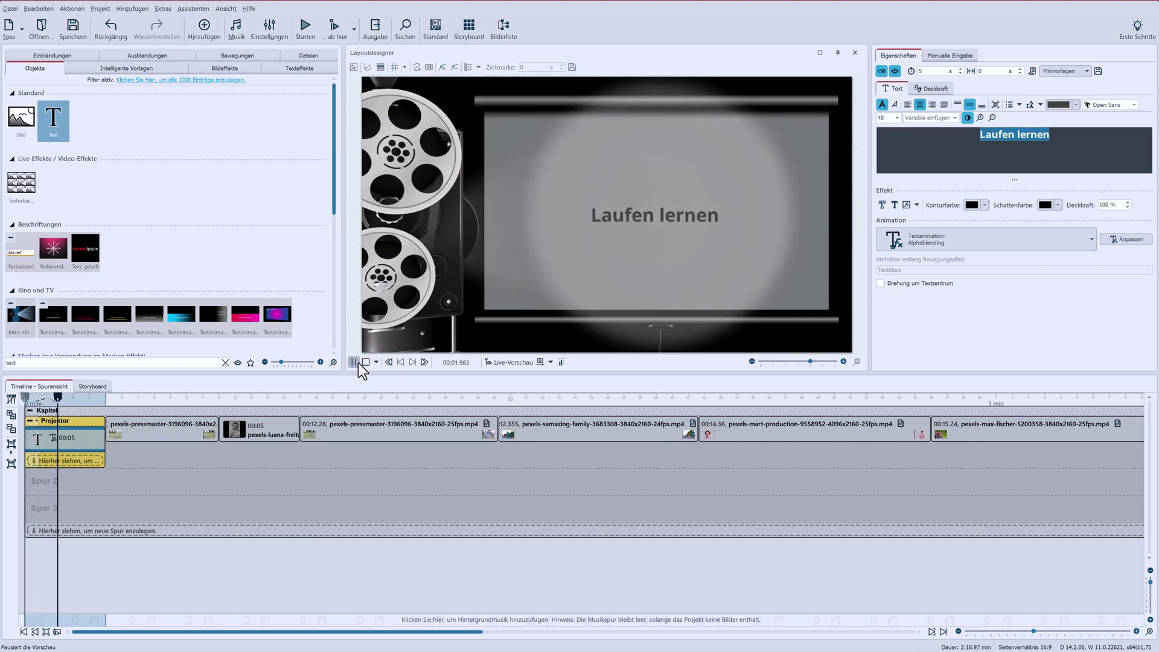
{"action": "left_click", "coordinate": [363, 363]}
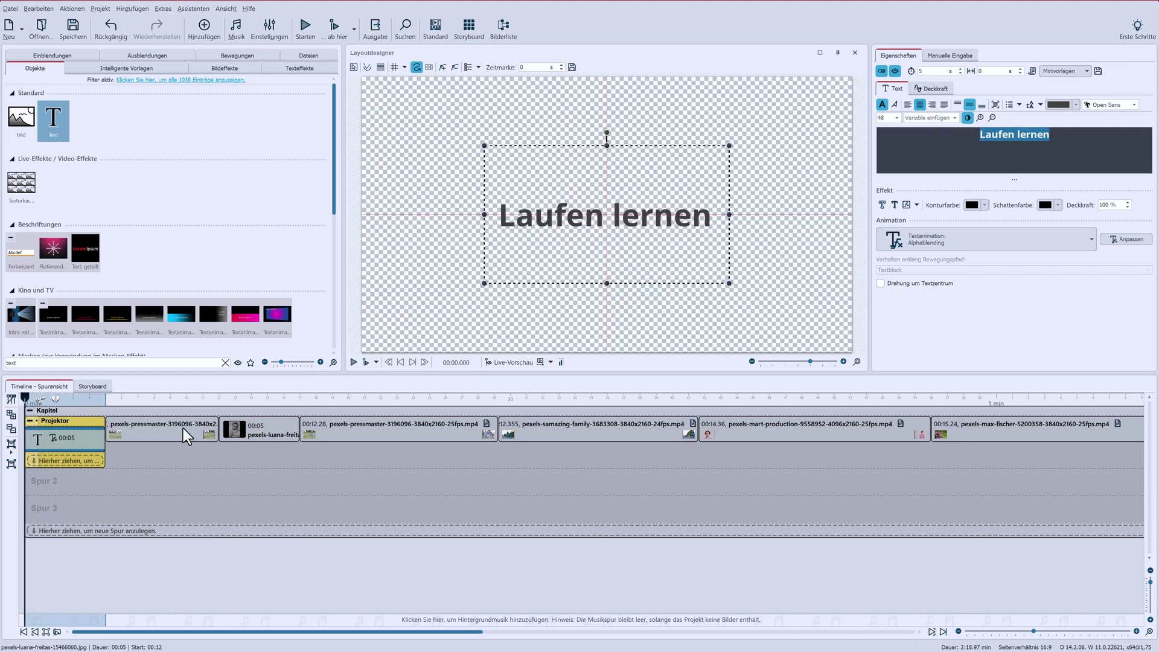
Place the first video clip above the text inside the Projektor effect with the text lengthened to 7 s, and preview the result
{"action": "left_click_drag", "start_coordinate": [140, 433], "coordinate": [133, 466]}
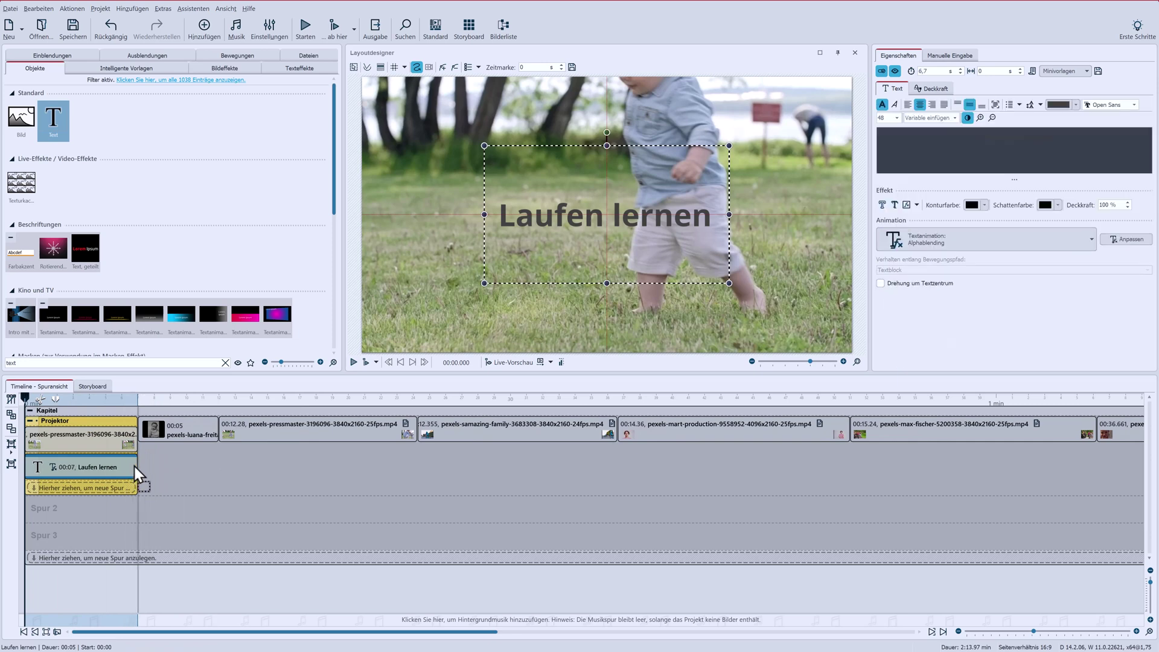
{"action": "left_click", "coordinate": [351, 363]}
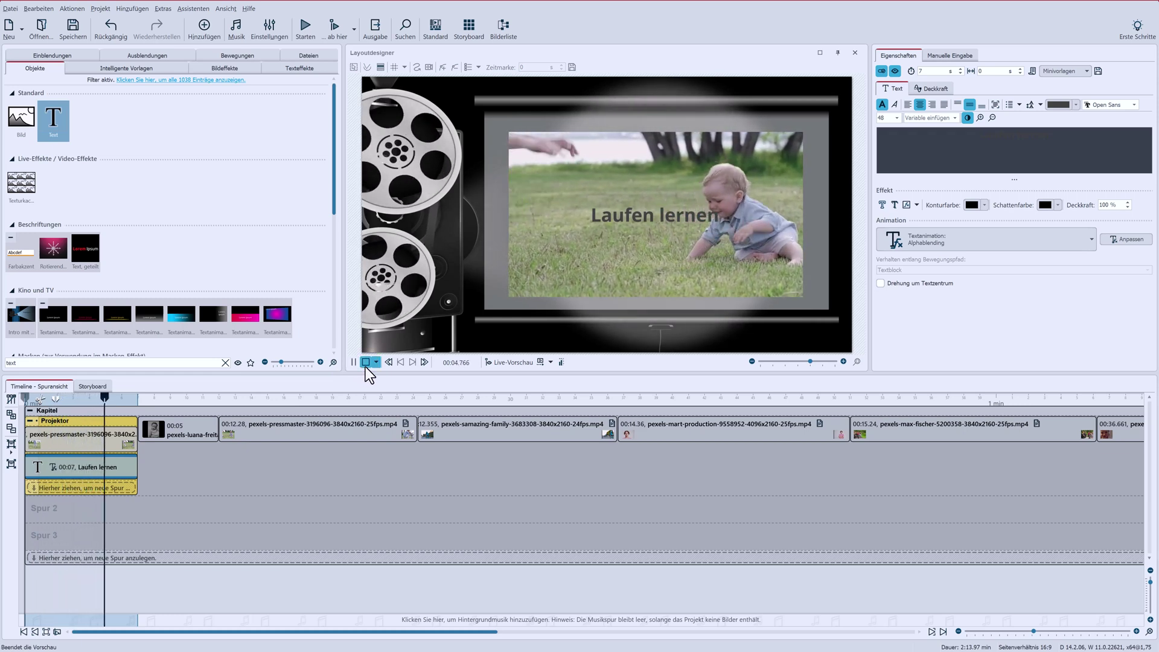
{"action": "left_click", "coordinate": [366, 363]}
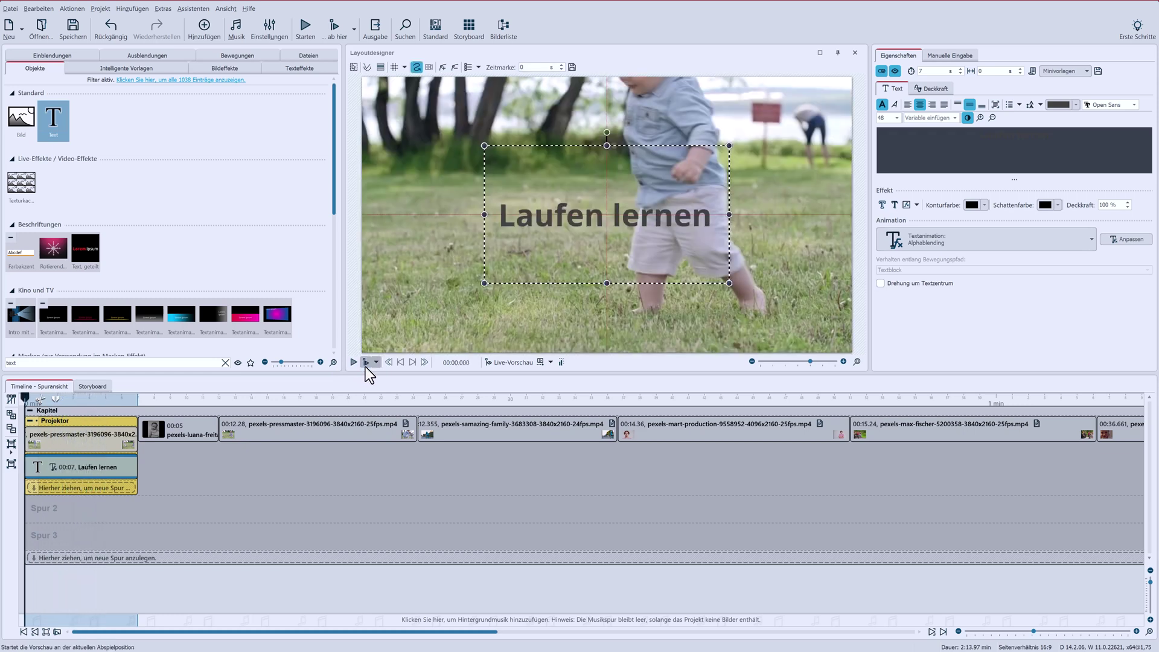
Filter the objects for "kino", apply the Schmalfilm effect to the video clip inside the Projektor effect and preview it
{"action": "double_click", "coordinate": [5, 364]}
{"action": "type", "text": "kino"}
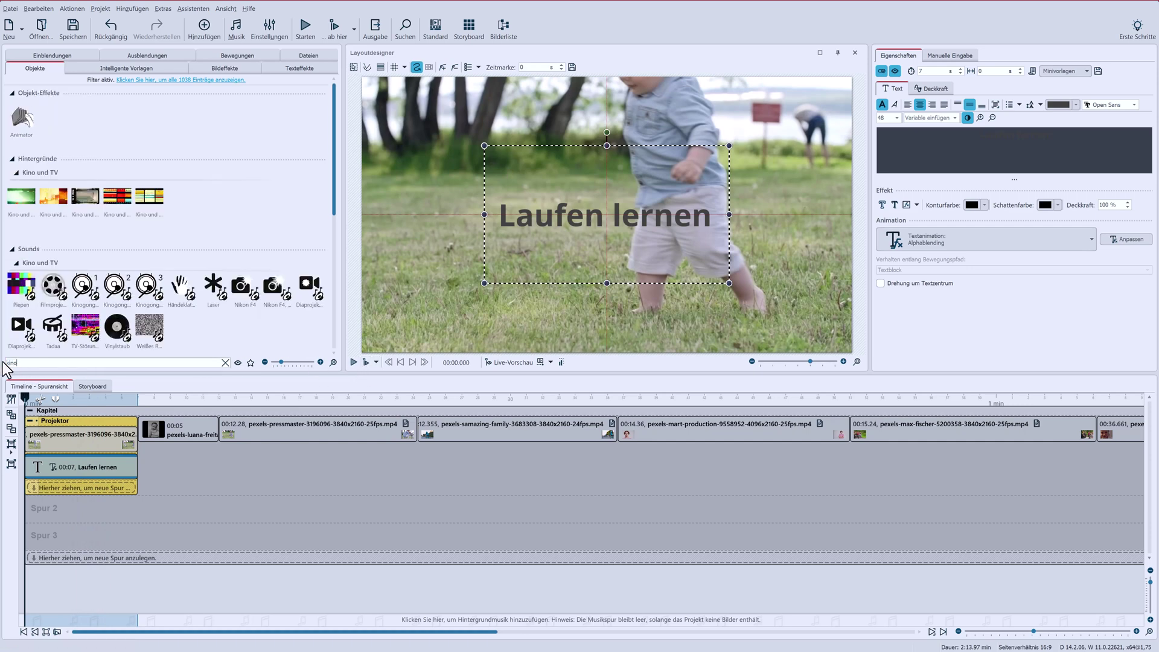
{"action": "scroll", "coordinate": [115, 309], "scroll_direction": "down", "scroll_amount": 3}
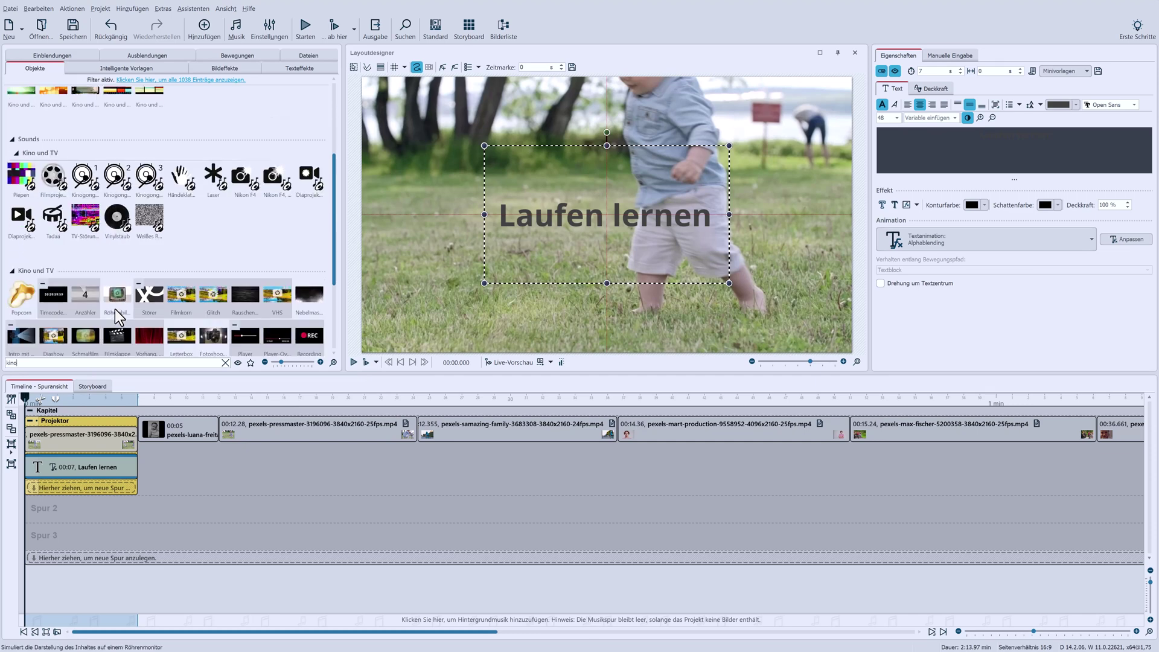
{"action": "scroll", "coordinate": [115, 309], "scroll_direction": "down", "scroll_amount": 1}
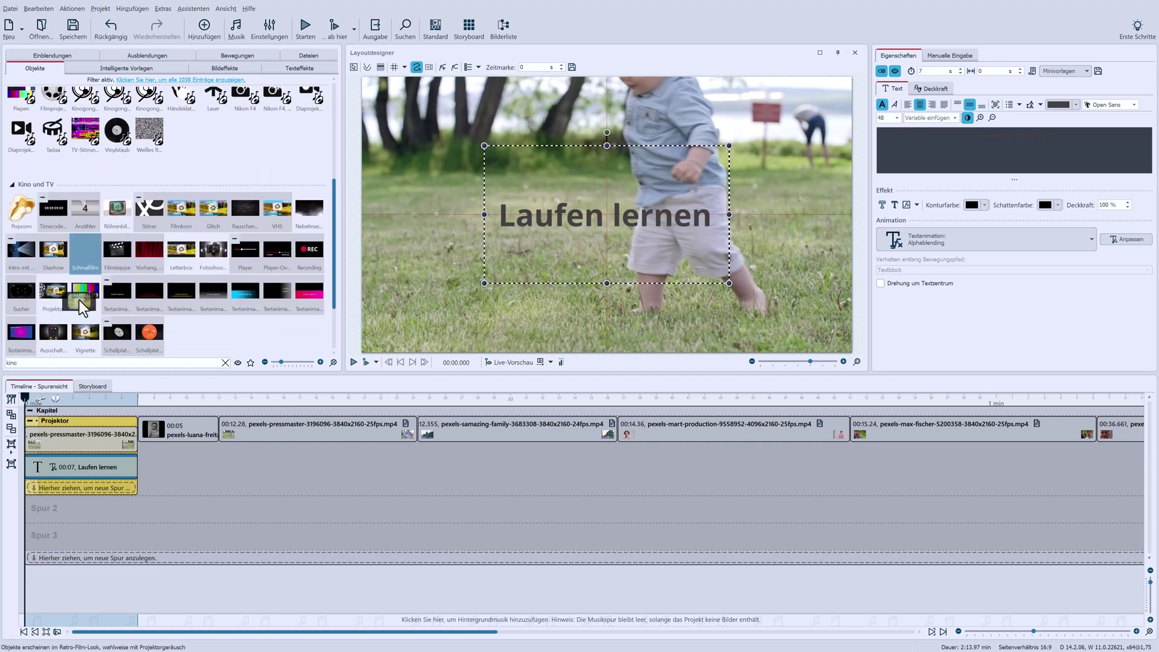
{"action": "left_click_drag", "start_coordinate": [79, 300], "coordinate": [80, 440]}
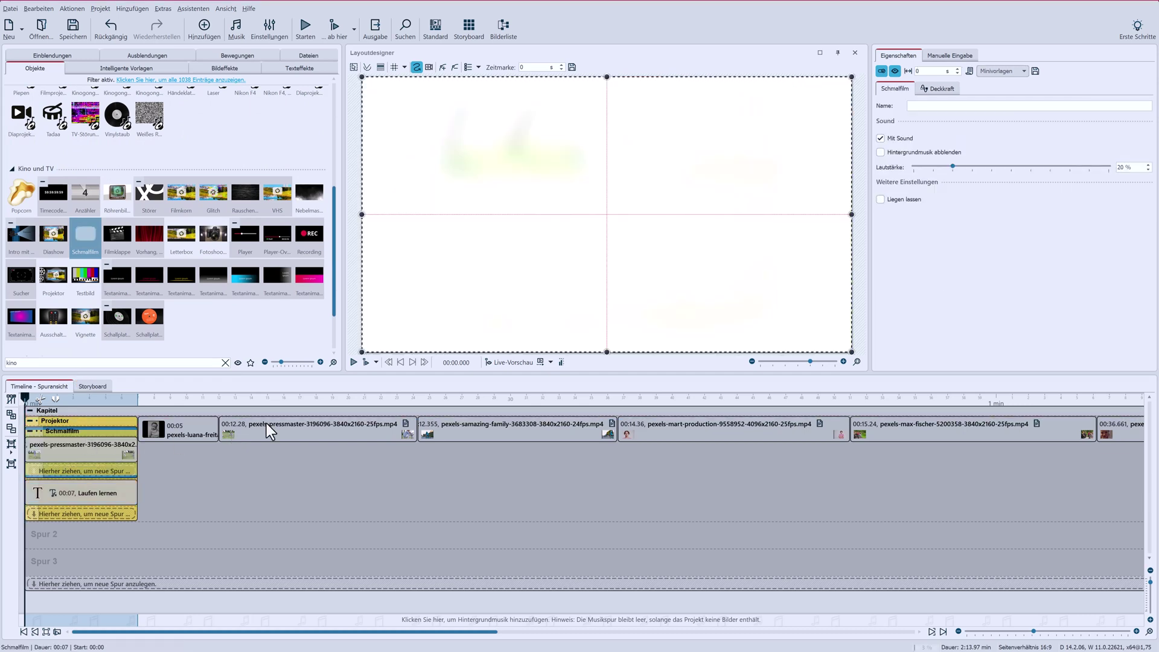
{"action": "left_click", "coordinate": [353, 362]}
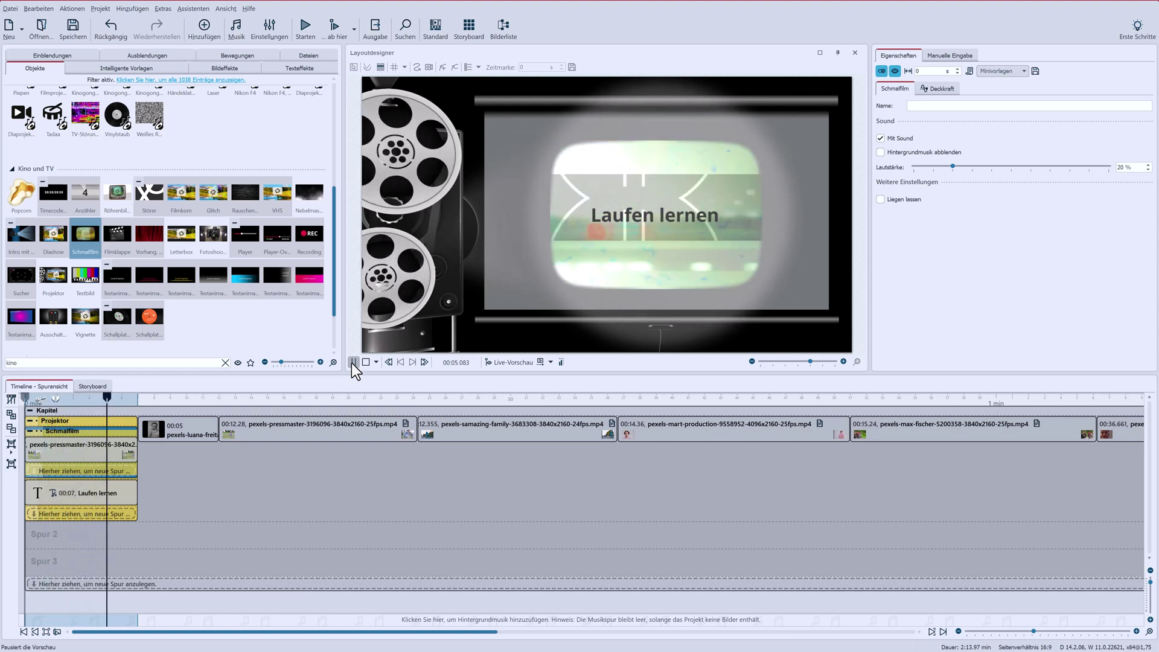
{"action": "left_click", "coordinate": [366, 362]}
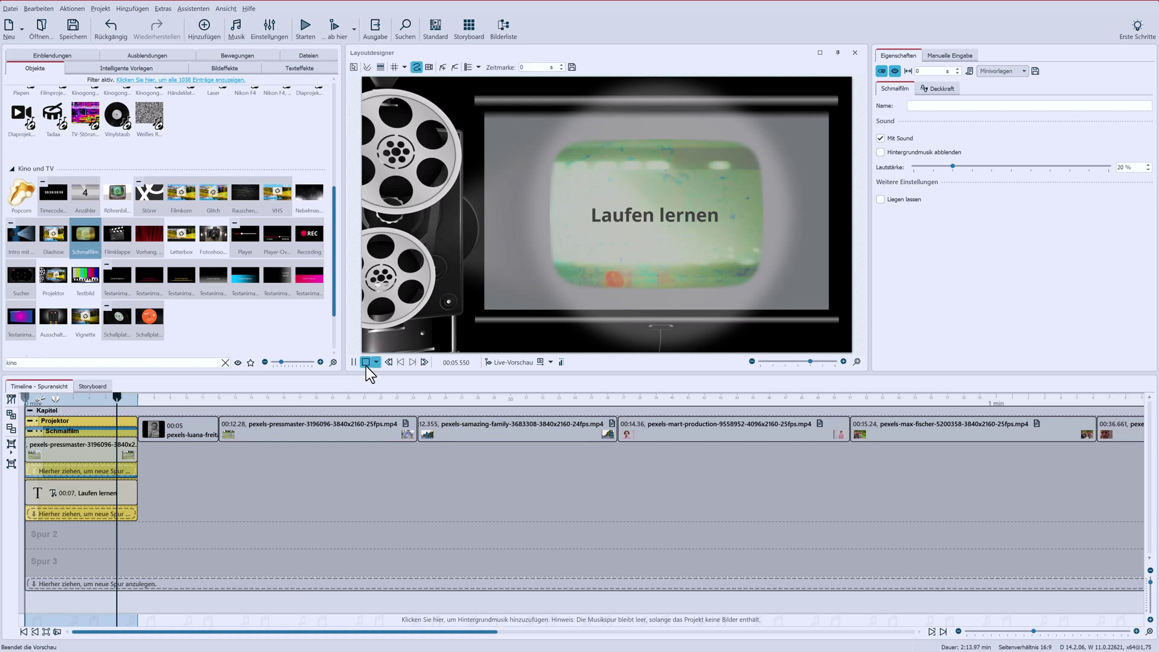
Apply the Röhrenbildschirm effect to the baby photo and change its Farbstich to the recently used peach colour FFE1B3FF
{"action": "left_click", "coordinate": [199, 428]}
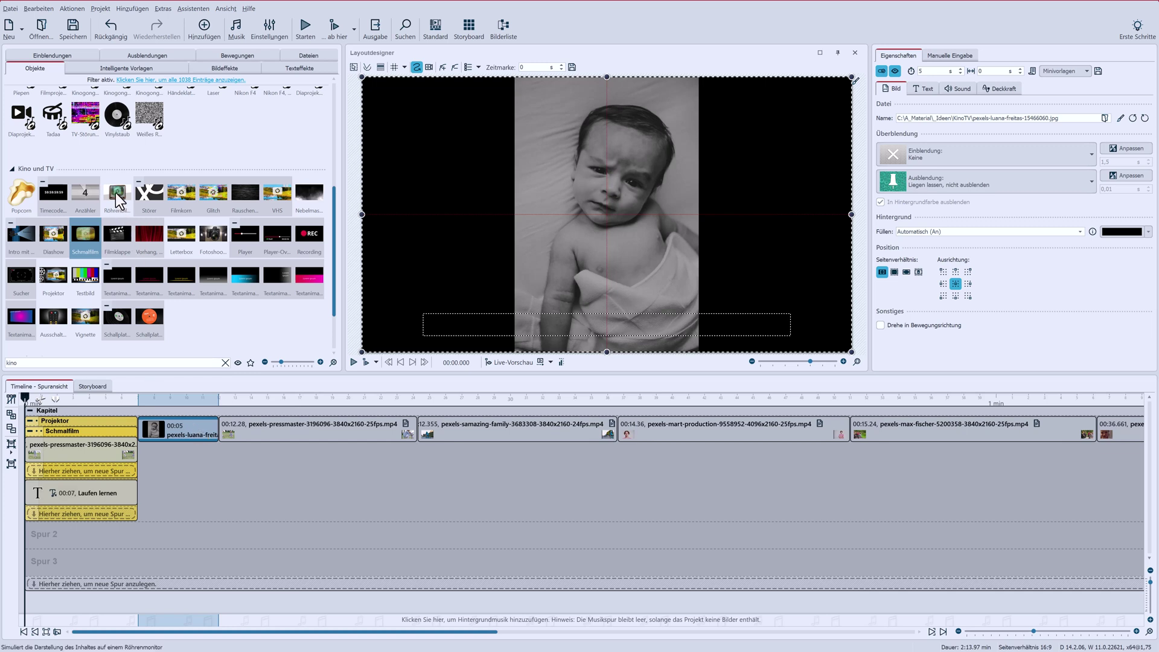
{"action": "left_click_drag", "start_coordinate": [117, 195], "coordinate": [178, 425]}
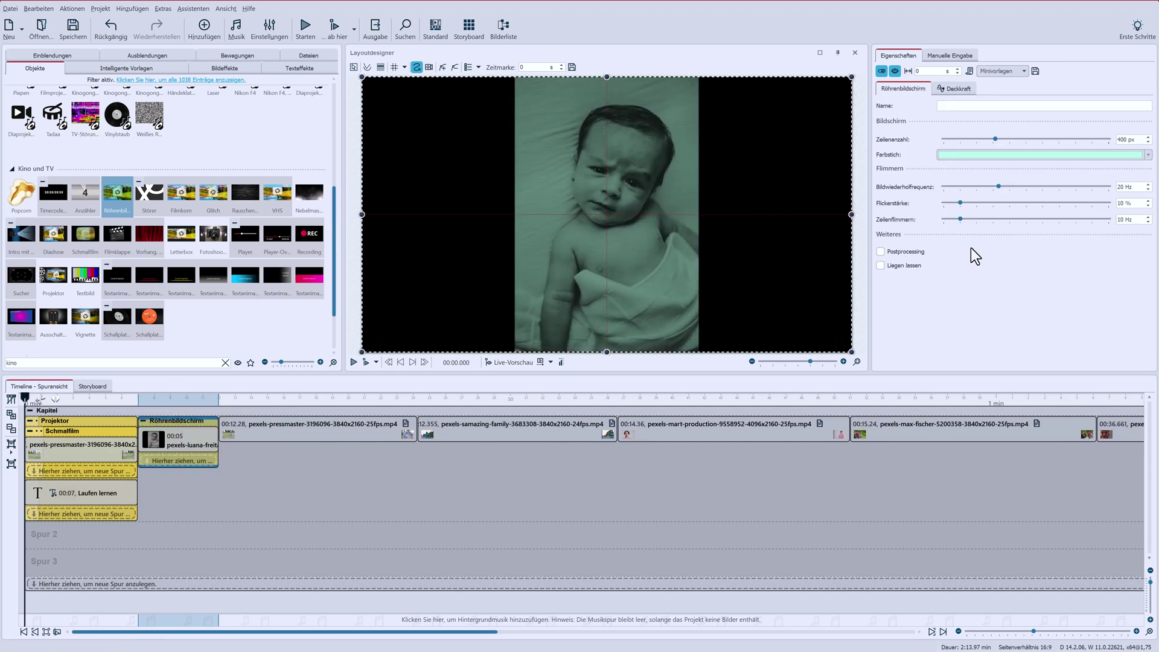
{"action": "left_click", "coordinate": [1017, 154]}
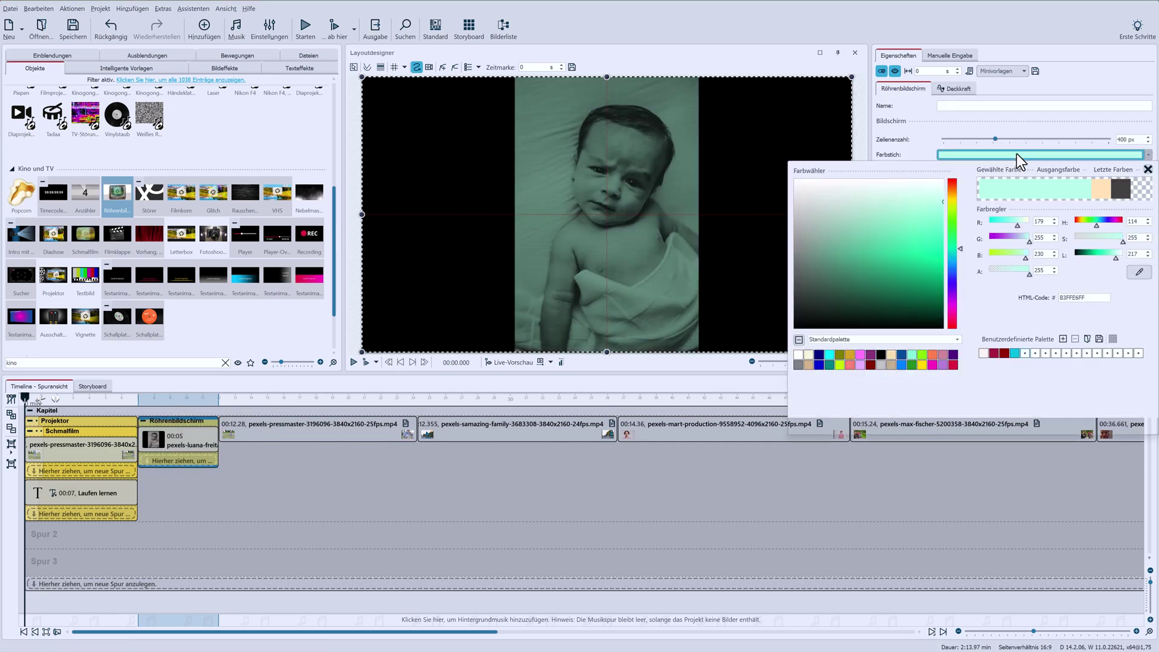
{"action": "left_click", "coordinate": [1099, 187]}
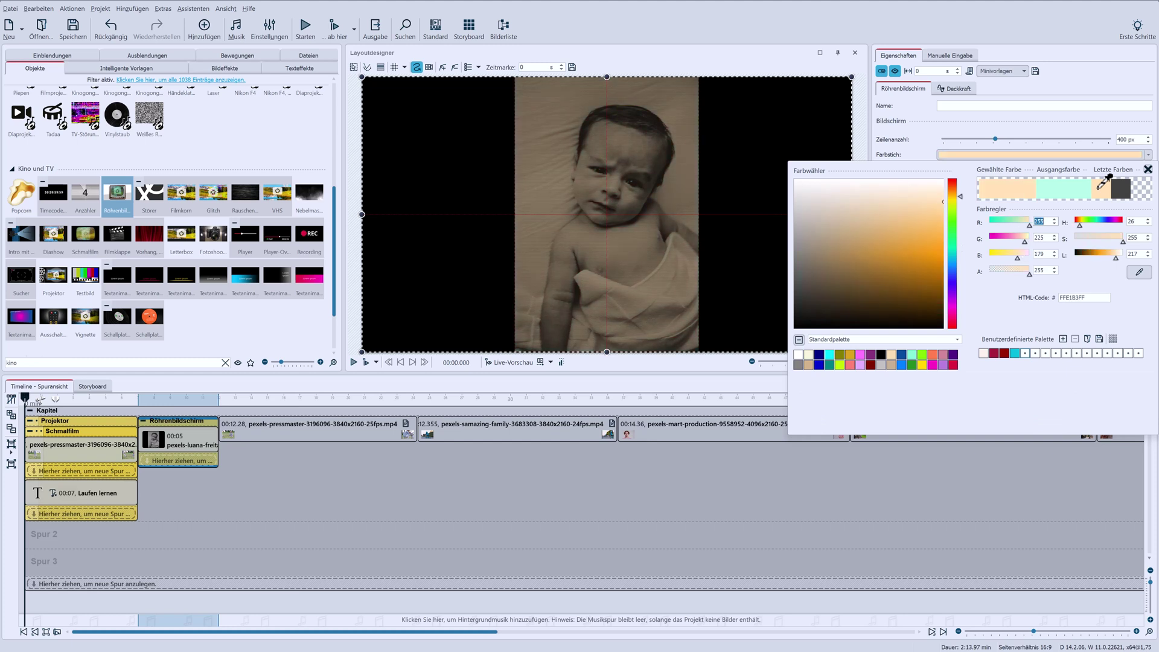
{"action": "left_click", "coordinate": [1015, 129]}
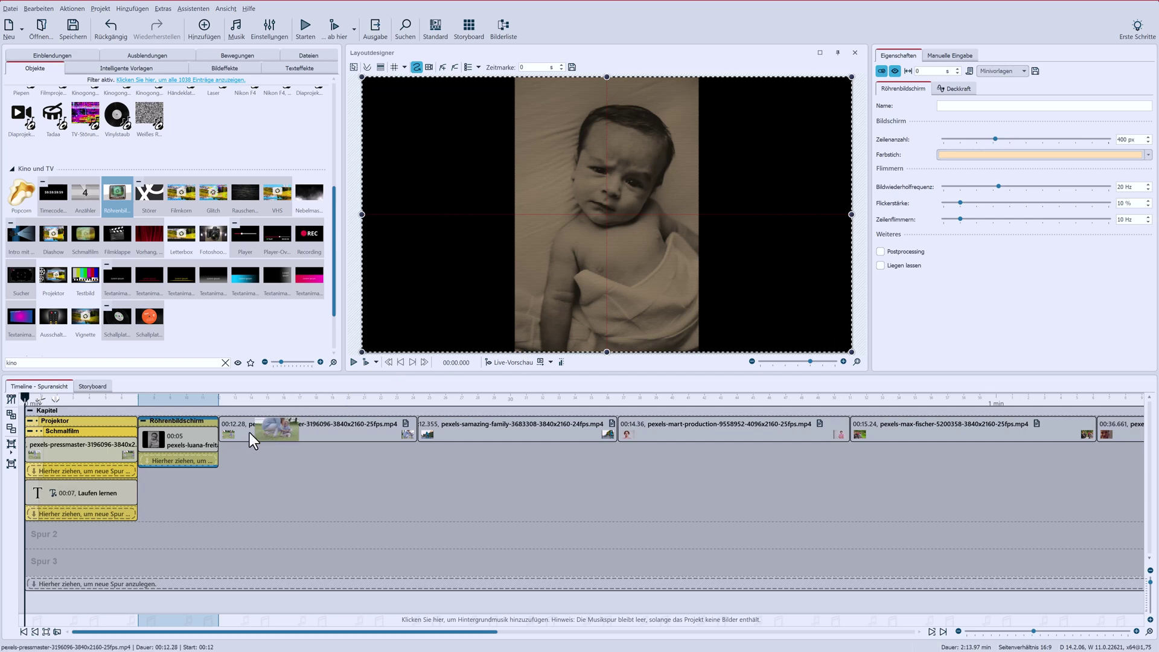
Move the next two video clips into the Röhrenbildschirm effect behind the baby photo and preview from within the photo
{"action": "left_click_drag", "start_coordinate": [248, 433], "coordinate": [216, 439]}
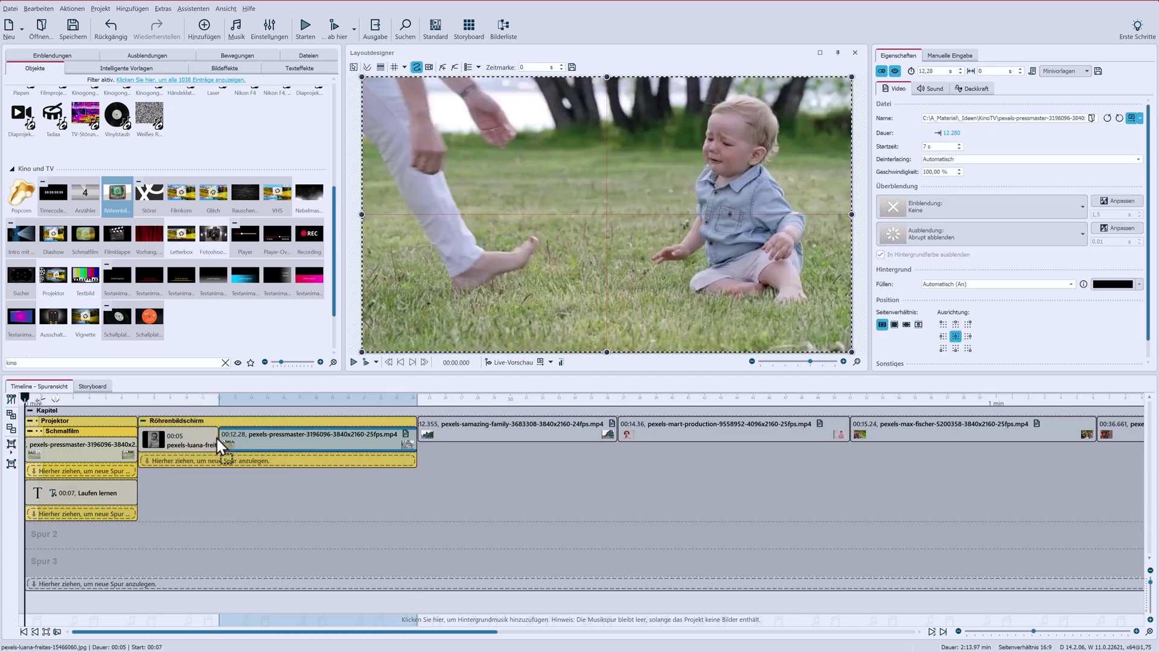
{"action": "left_click", "coordinate": [443, 421]}
{"action": "left_click_drag", "start_coordinate": [409, 438], "coordinate": [409, 439]}
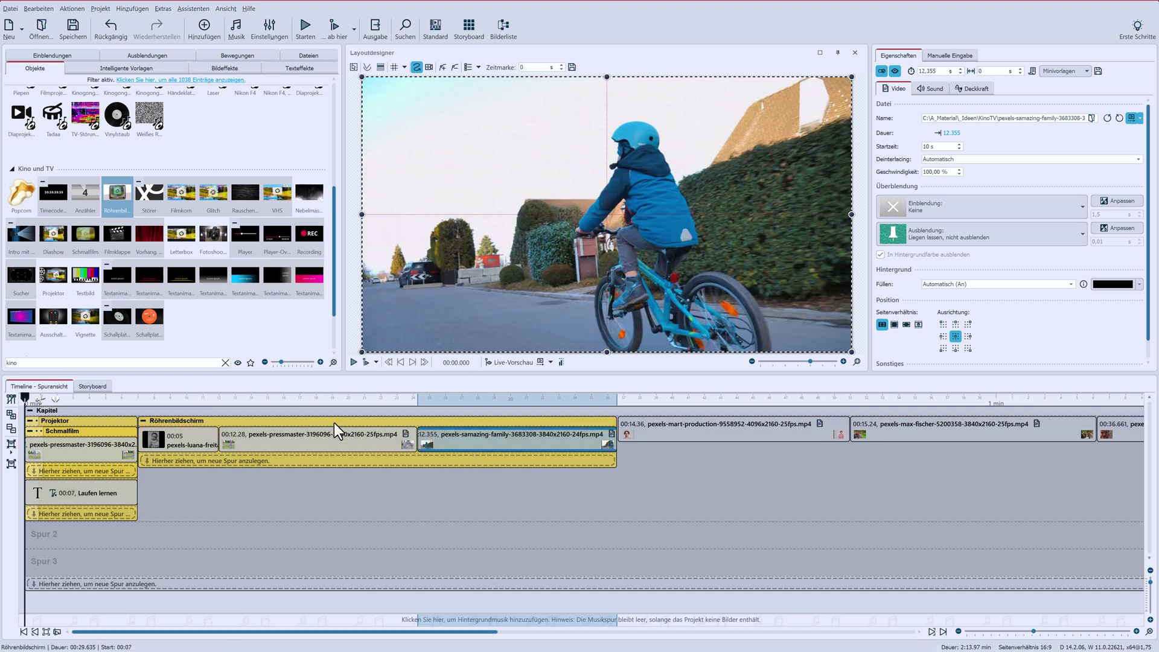
{"action": "left_click", "coordinate": [186, 398]}
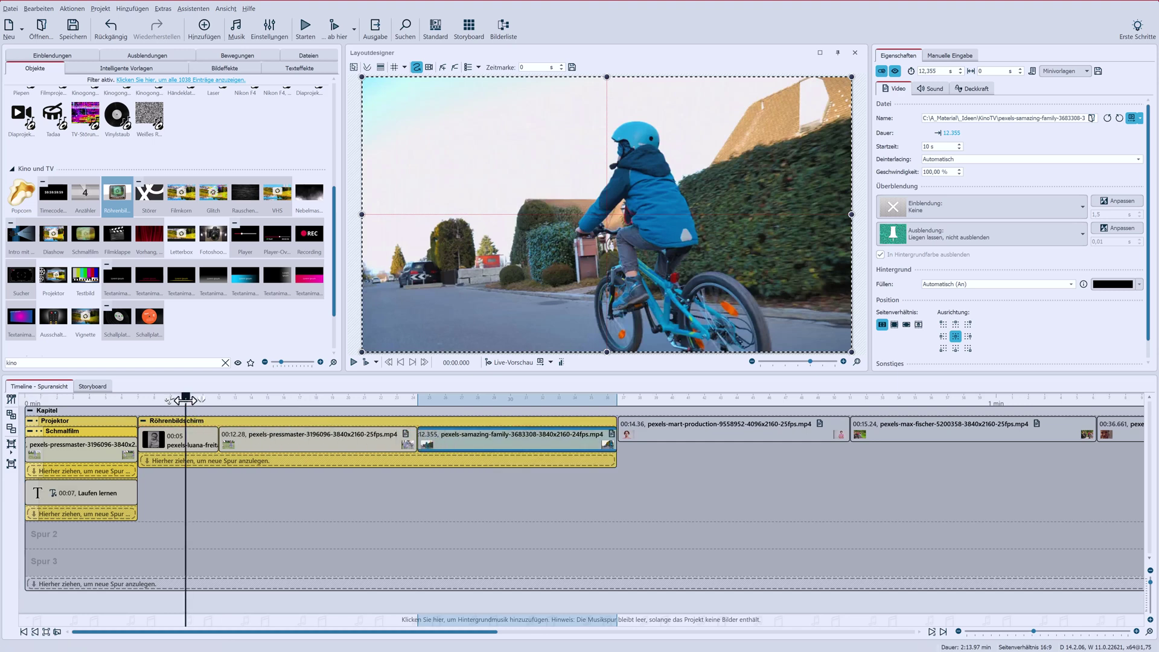
{"action": "left_click", "coordinate": [364, 361]}
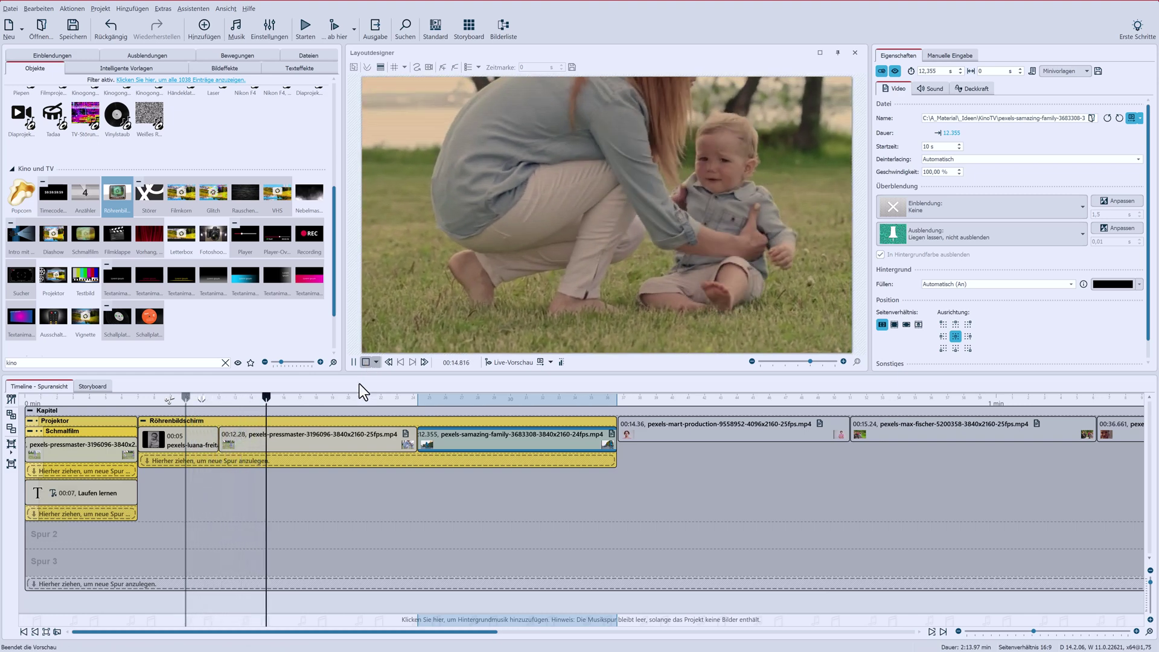
Collapse the Röhrenbildschirm group, wrap it in the Vignette effect and preview the result
{"action": "left_click", "coordinate": [144, 422]}
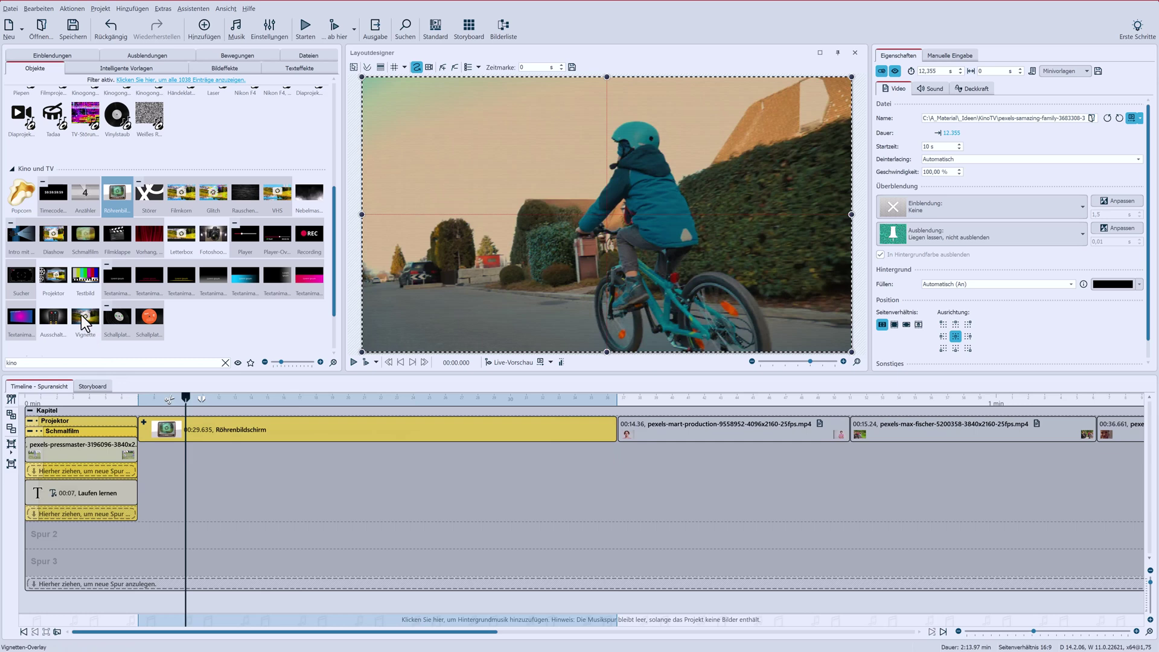
{"action": "left_click_drag", "start_coordinate": [81, 314], "coordinate": [182, 425]}
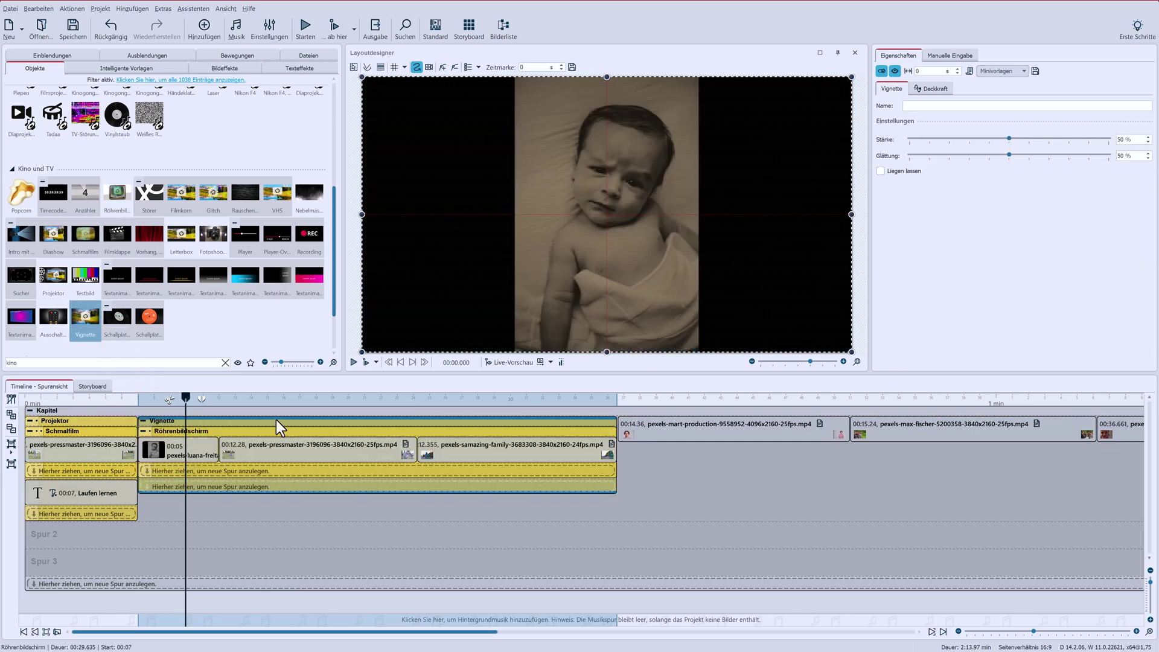
{"action": "left_click", "coordinate": [365, 363]}
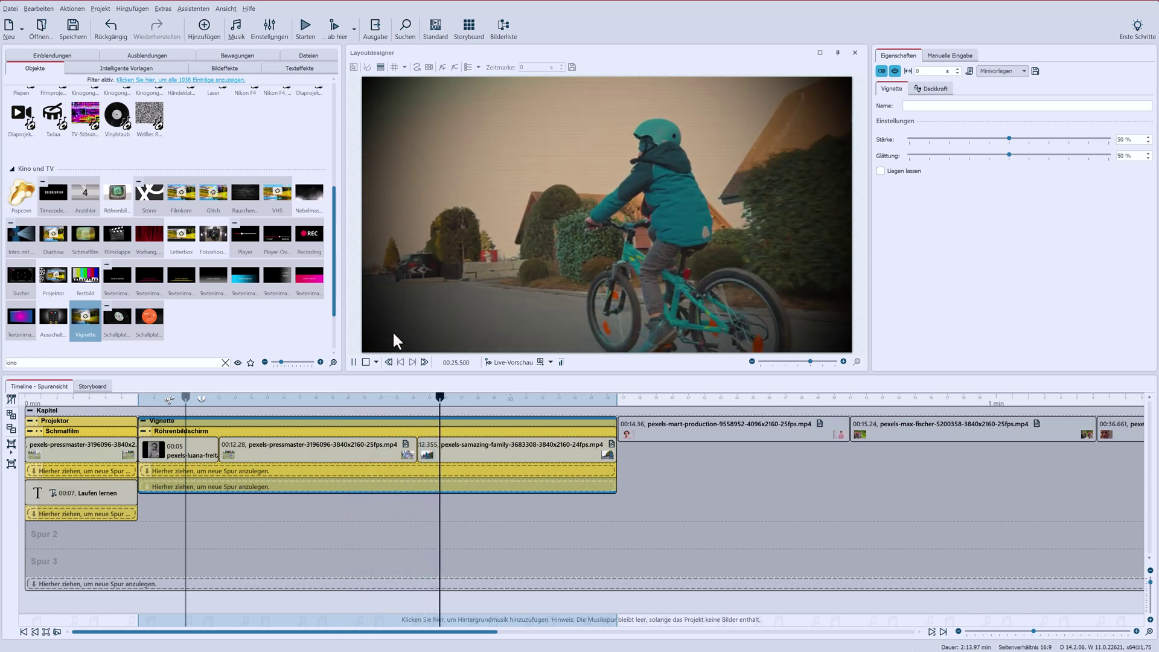
{"action": "left_click", "coordinate": [364, 363]}
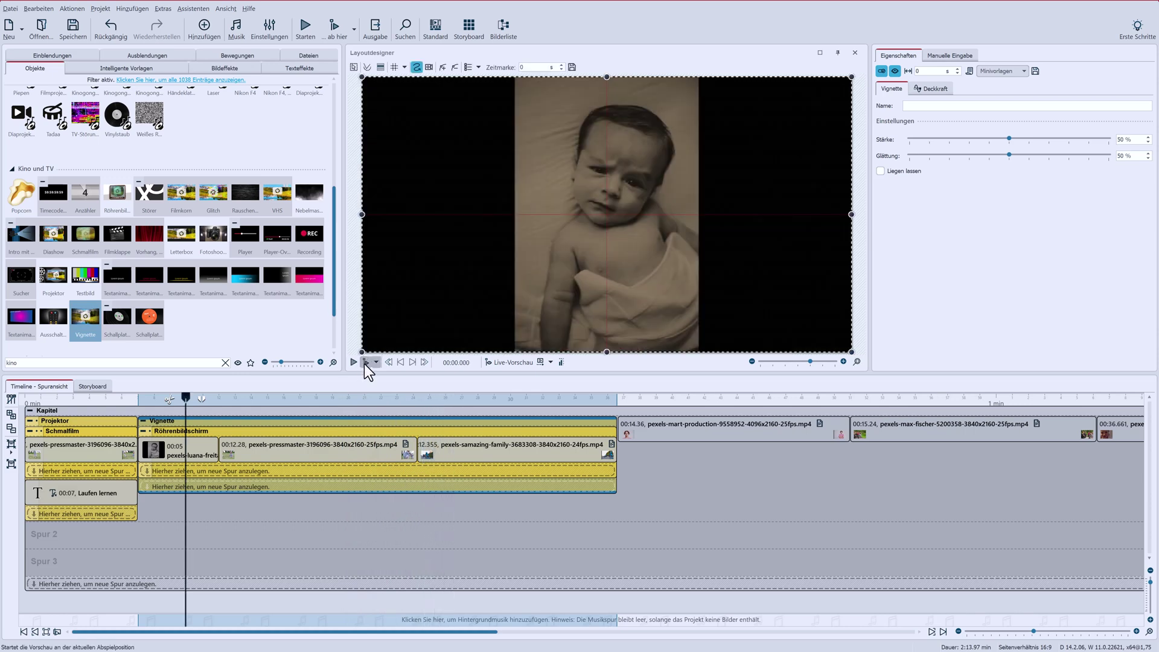
Assign the Wischen fade-in to the photo and both video clips inside the Röhrenbildschirm effect
{"action": "left_click", "coordinate": [212, 450]}
{"action": "left_click", "coordinate": [446, 446], "text": "shift"}
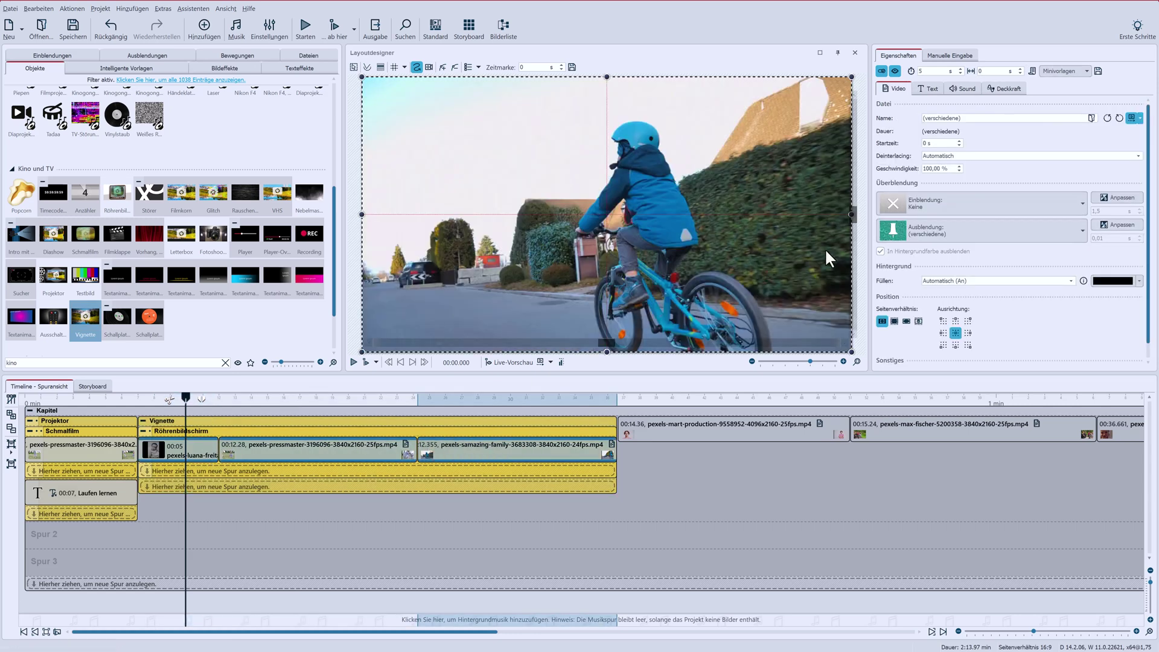
{"action": "left_click", "coordinate": [1082, 204]}
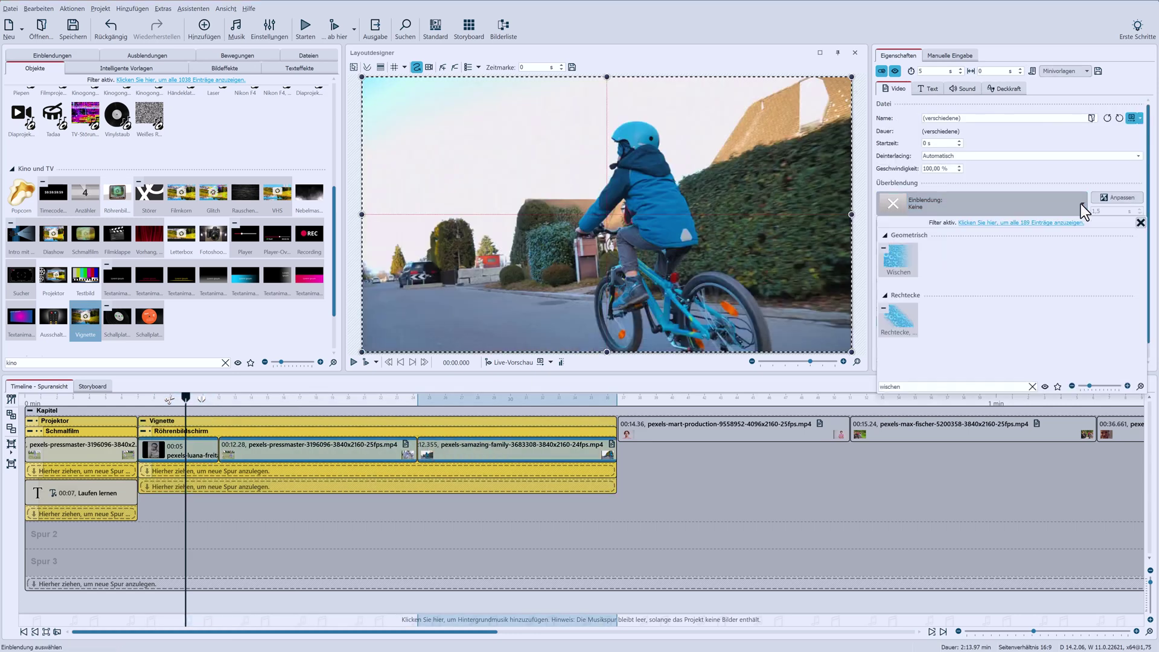
{"action": "left_click", "coordinate": [901, 256]}
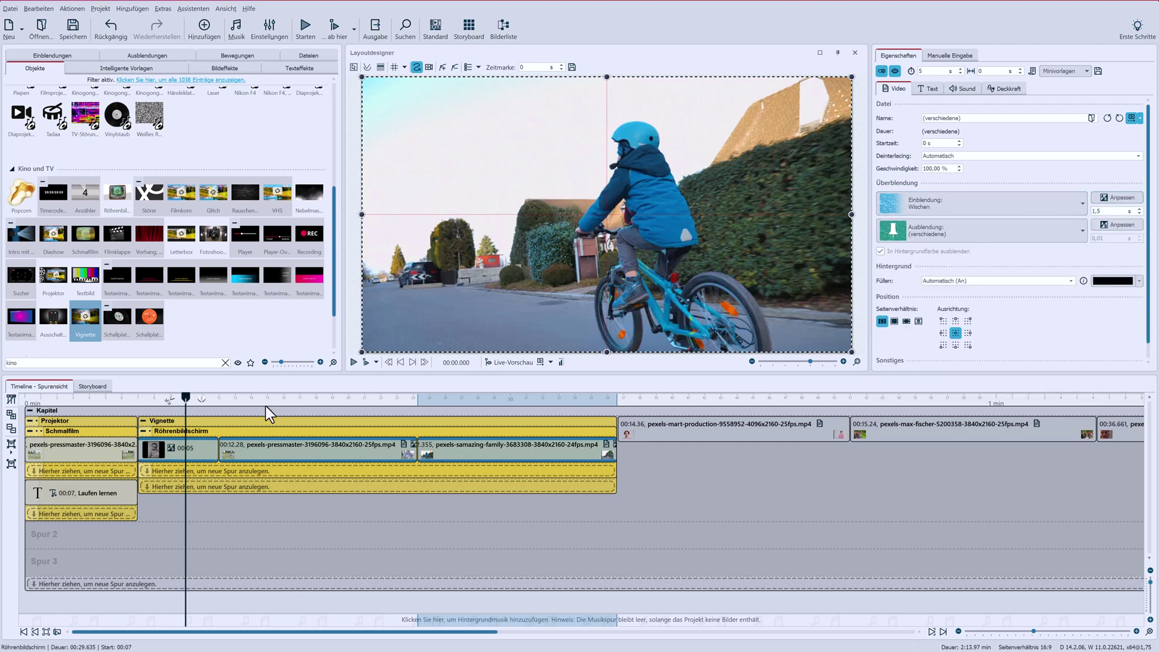
Add Textanimation 3 on the track below the baby photo and replace its text with "Ganz schön skeptisch, für dein Alter!"
{"action": "left_click_drag", "start_coordinate": [183, 273], "coordinate": [140, 541]}
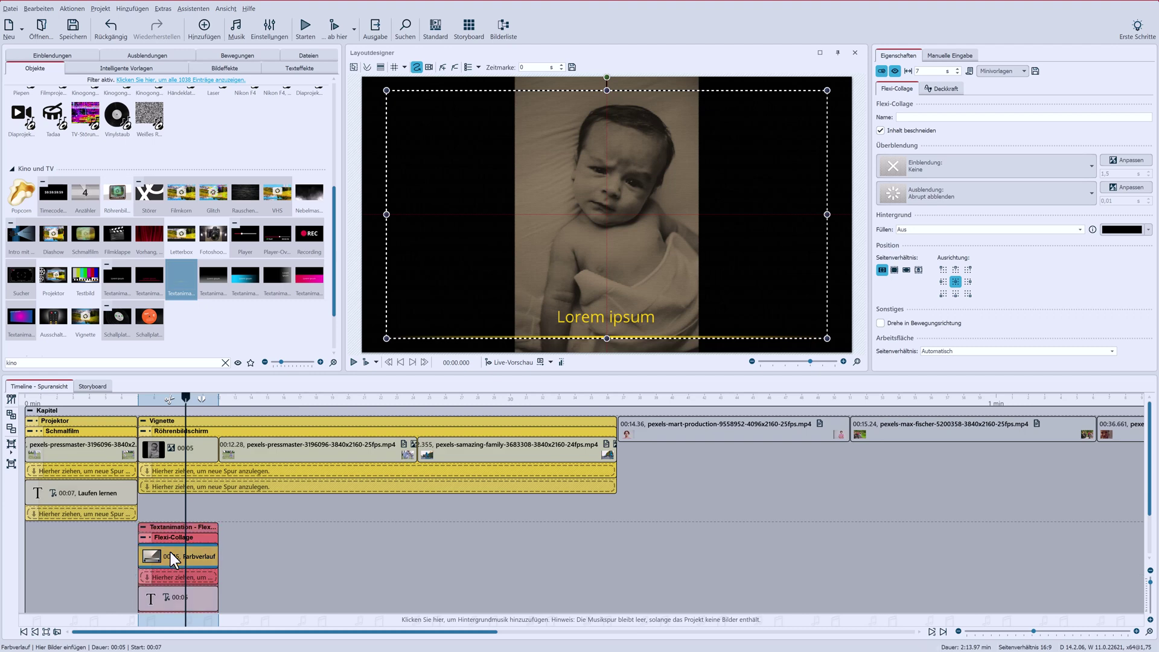
{"action": "left_click", "coordinate": [173, 597]}
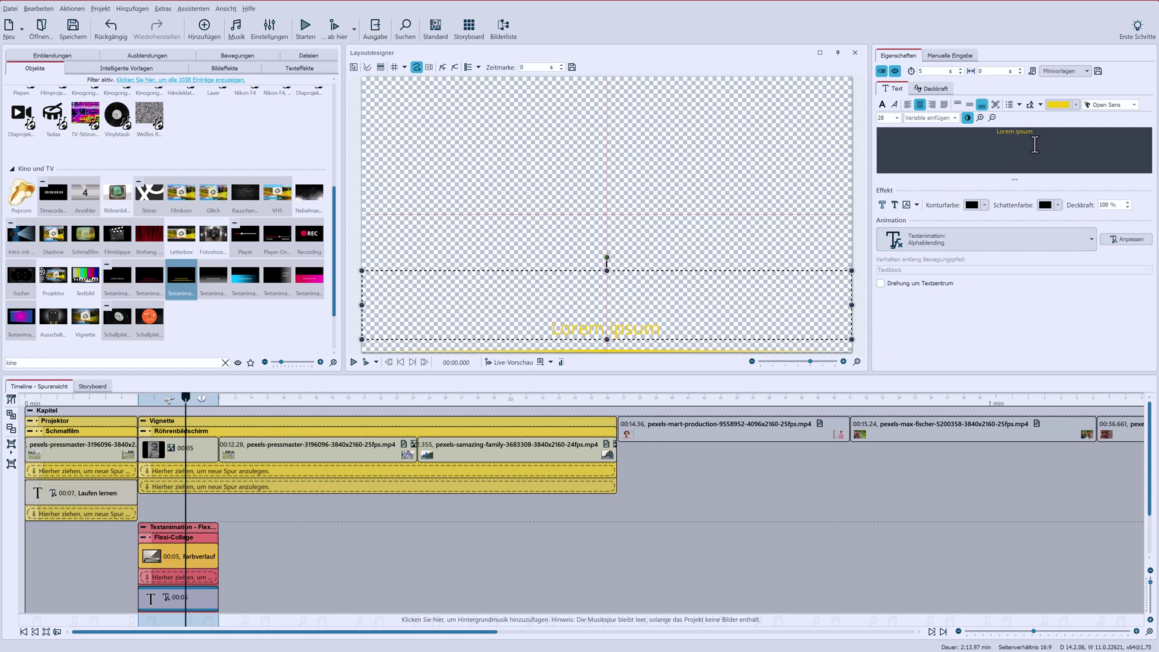
{"action": "left_click_drag", "start_coordinate": [1035, 131], "coordinate": [980, 129]}
{"action": "type", "text": "Ganz schön skeptisch, für dein Alter!"}
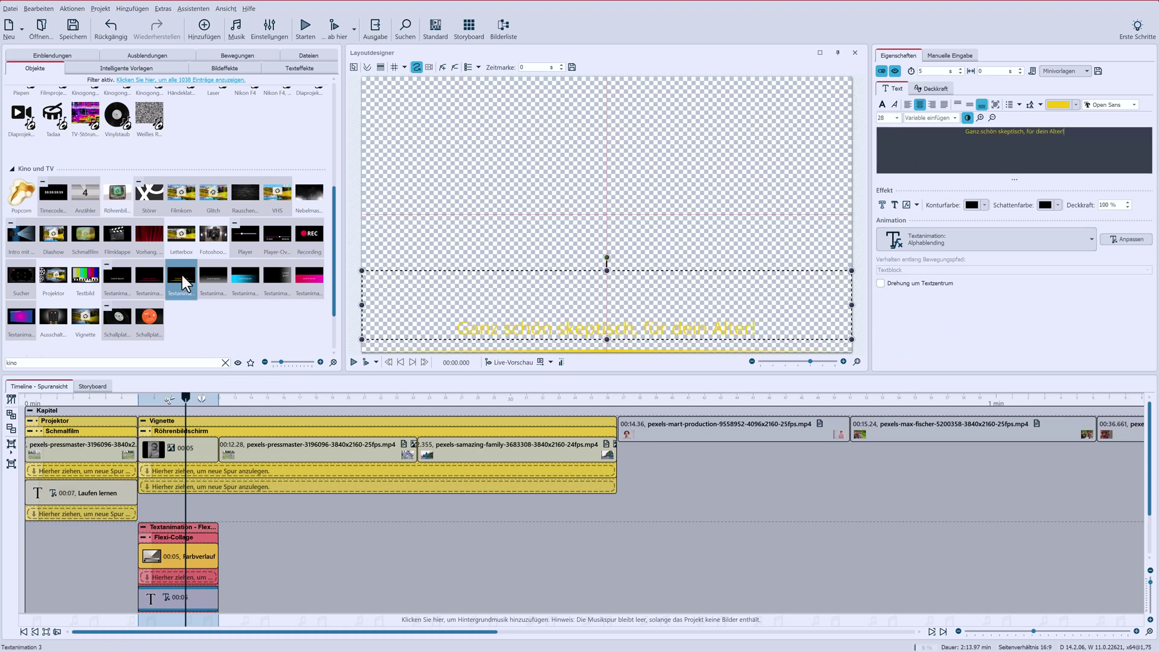
Add another Textanimation 3 about 2.8 s after the first and change its text to "Aller Anfang ist schwer!"
{"action": "mouse_move", "coordinate": [183, 277]}
{"action": "left_mouse_down"}
{"action": "mouse_move", "coordinate": [280, 564]}
{"action": "mouse_move", "coordinate": [269, 547]}
{"action": "mouse_move", "coordinate": [297, 550]}
{"action": "left_mouse_up"}
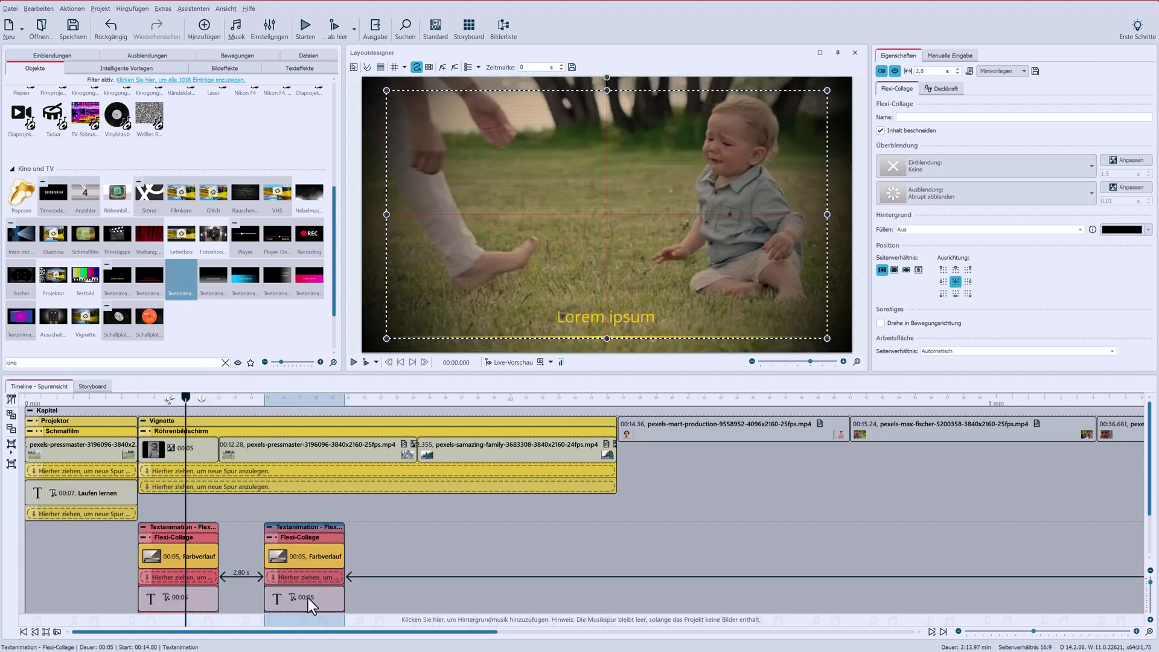
{"action": "left_click", "coordinate": [308, 599]}
{"action": "triple_click", "coordinate": [927, 134]}
{"action": "type", "text": "Aller Anfang ist schwer!"}
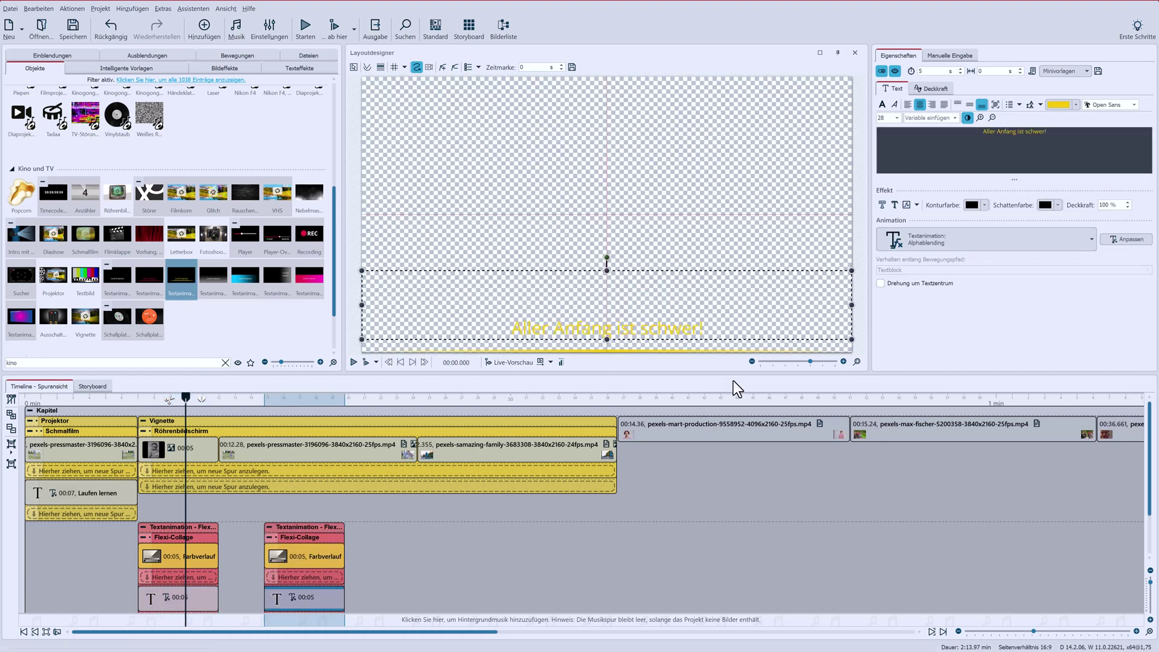
Duplicate the "Aller Anfang ist schwer!" text animation and place the copy under the bicycle clip, starting at about 26.9 s
{"action": "left_click", "coordinate": [296, 526]}
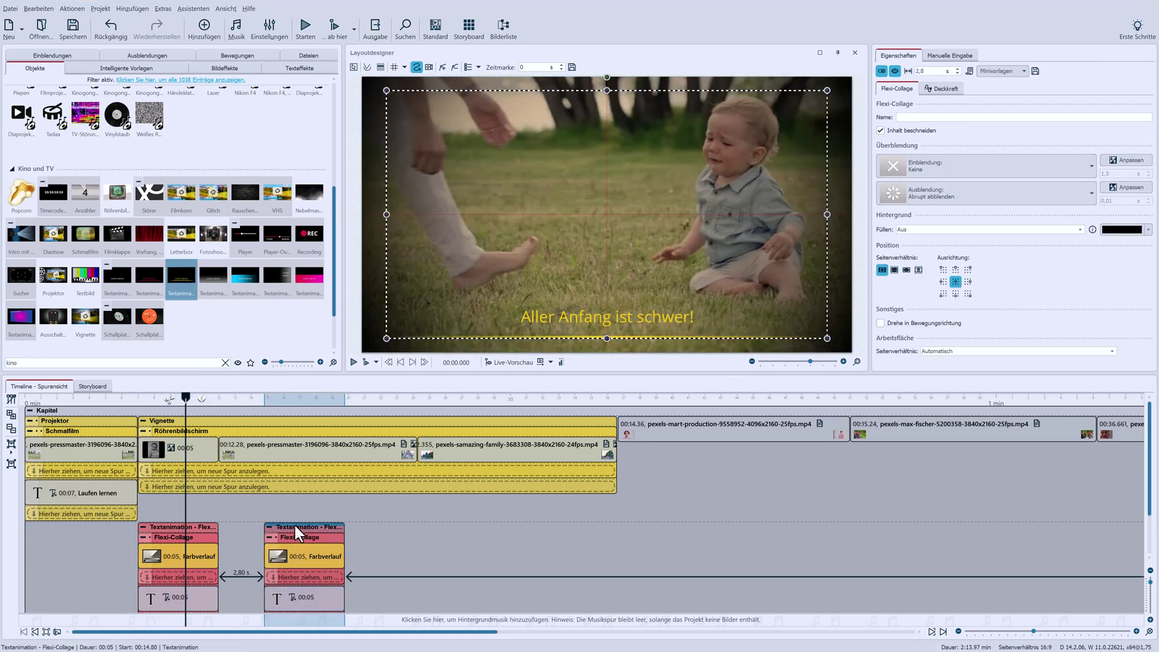
{"action": "key", "text": "ctrl+c"}
{"action": "key", "text": "ctrl+v"}
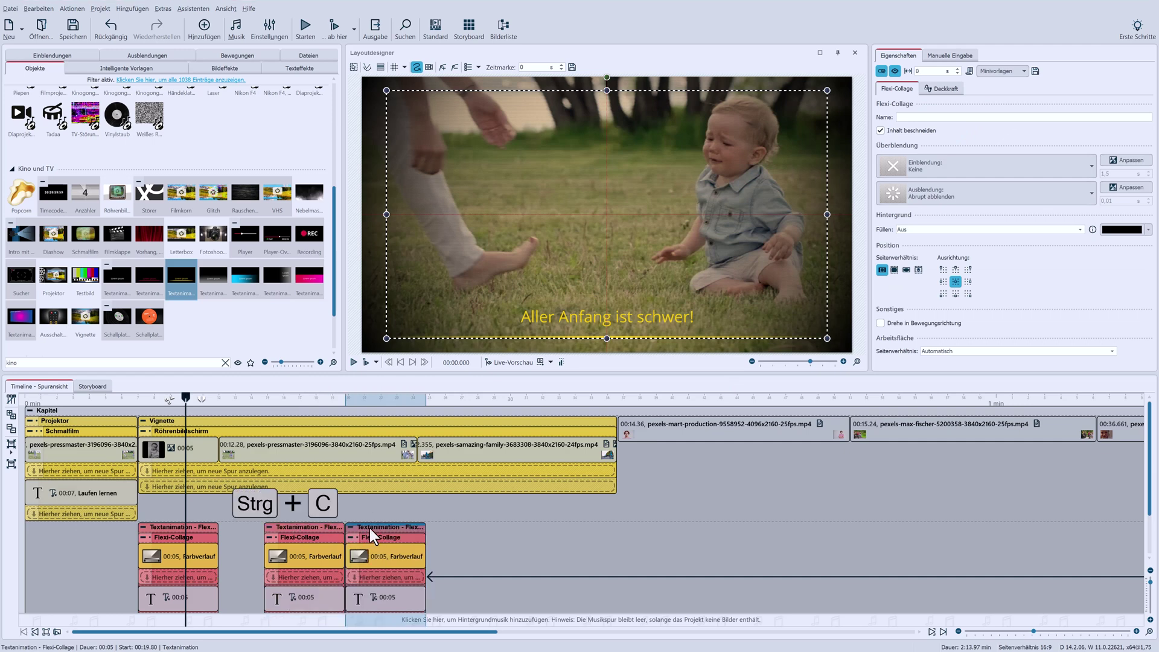
{"action": "left_click_drag", "start_coordinate": [370, 528], "coordinate": [488, 544]}
{"action": "key", "text": "ctrl+v"}
Change the copied animation's text to "Aber auch Radfahren lerntest du ..." and preview the text animations
{"action": "left_click", "coordinate": [503, 598]}
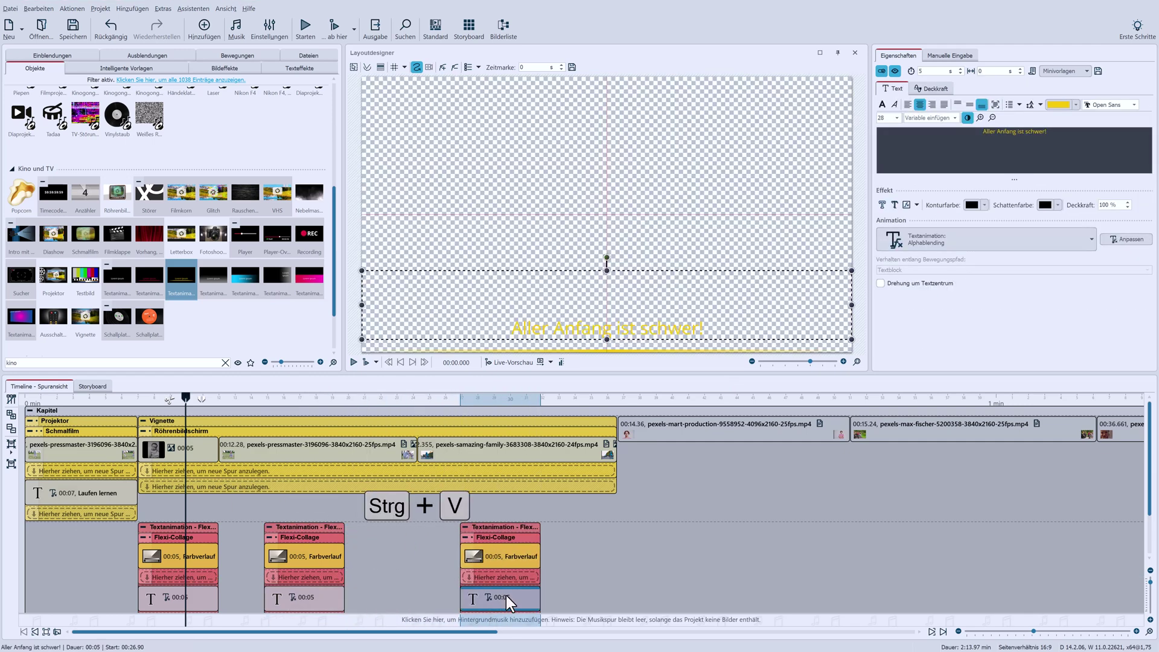
{"action": "key", "text": "ctrl+v"}
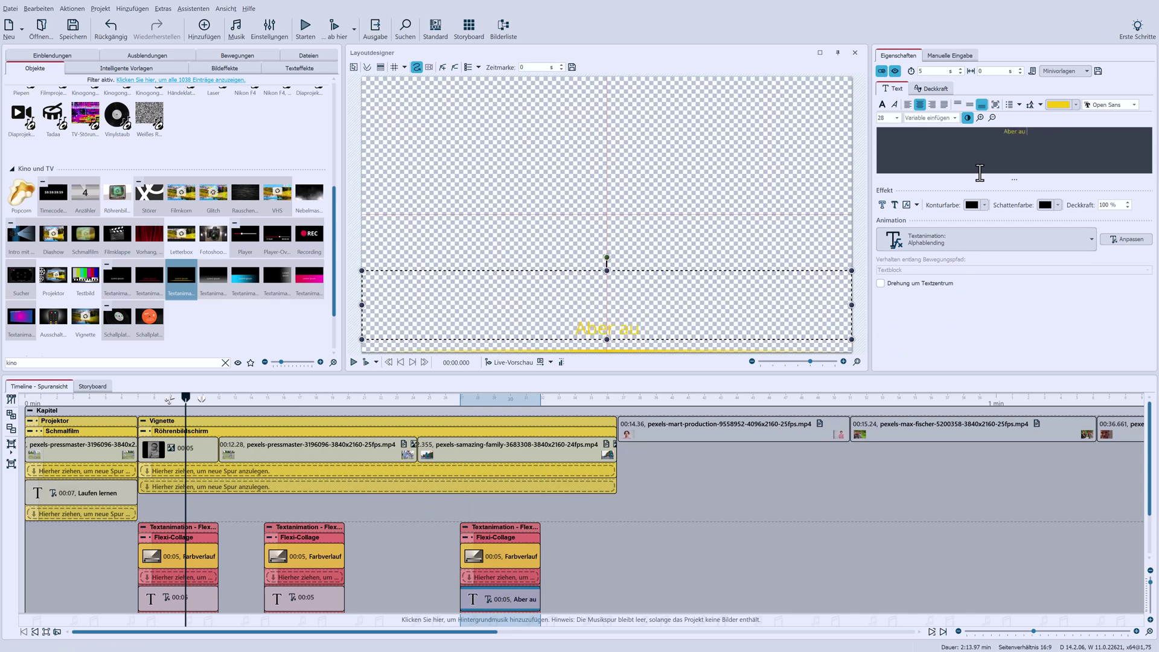
{"action": "type", "text": "..."}
{"action": "left_click", "coordinate": [364, 362]}
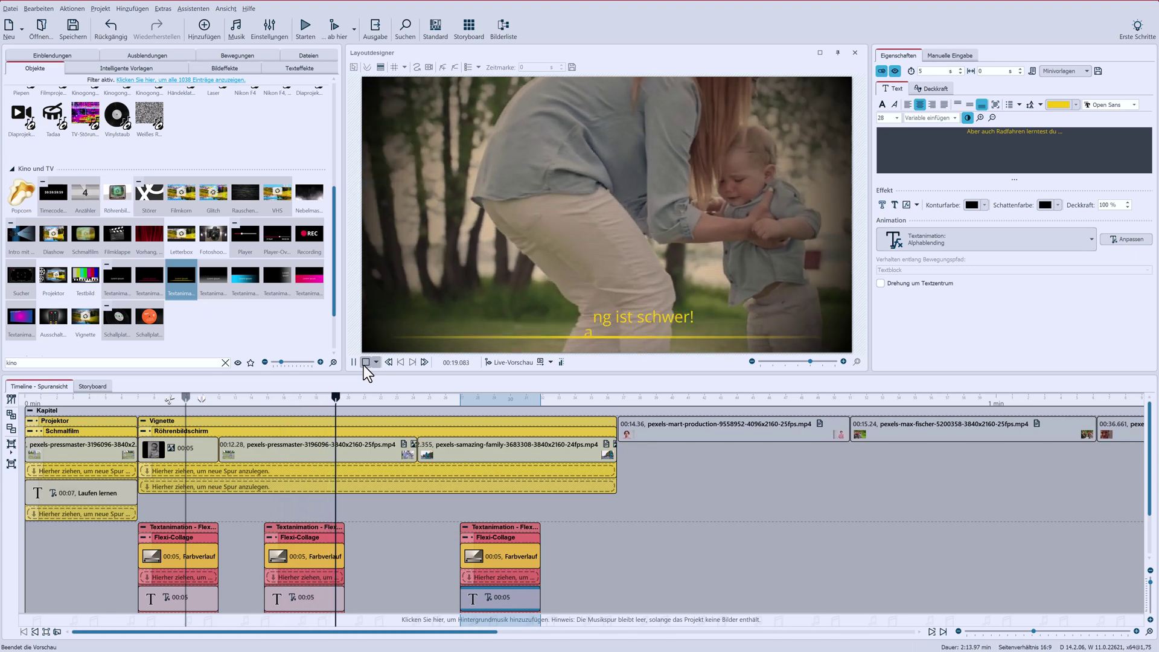
{"action": "left_click", "coordinate": [364, 365]}
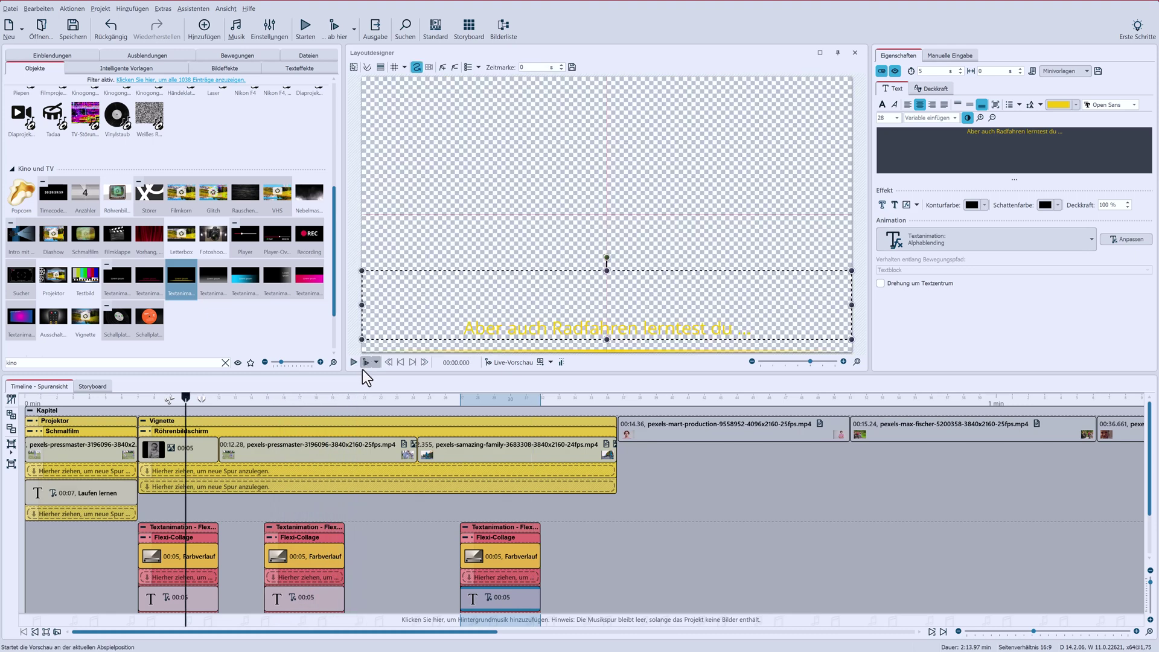
Move the boy's close-up clip into the Vignette effect directly behind Röhrenbildschirm and set its duration to 10 s
{"action": "left_click", "coordinate": [1122, 423]}
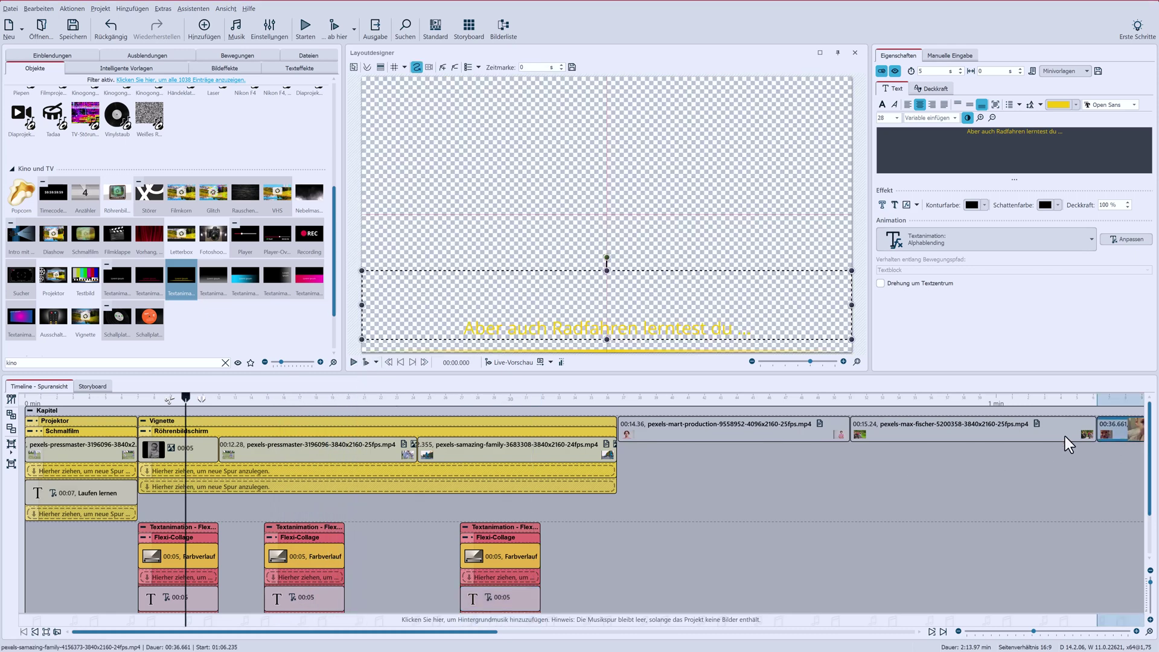
{"action": "left_click_drag", "start_coordinate": [1065, 437], "coordinate": [616, 435]}
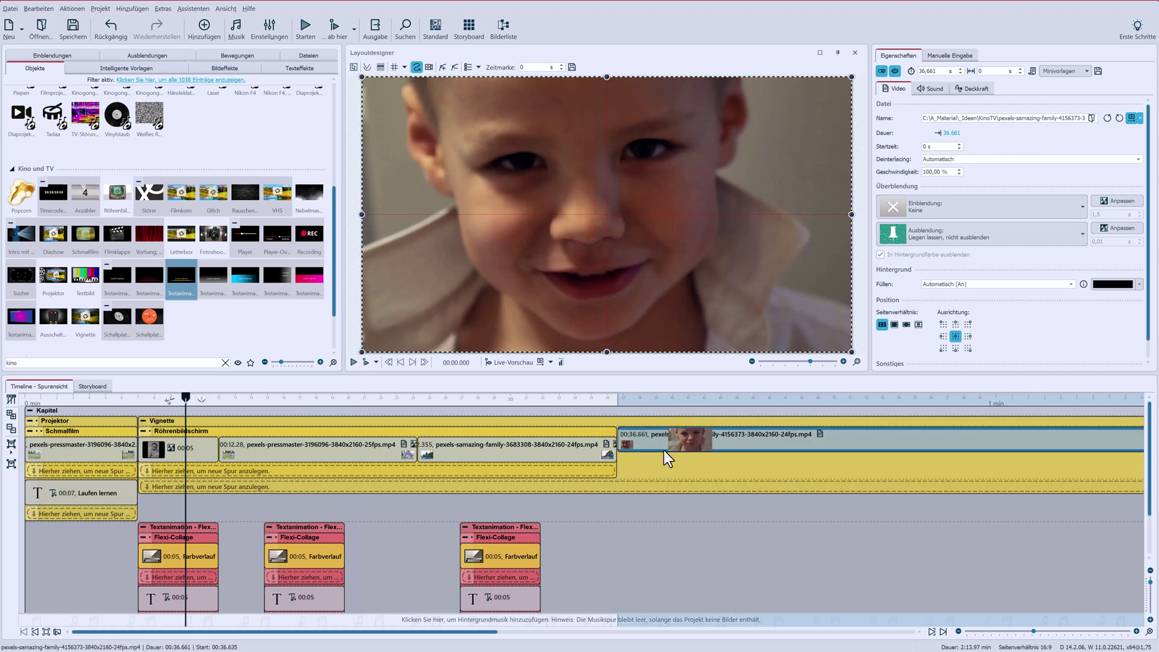
{"action": "type", "text": "10"}
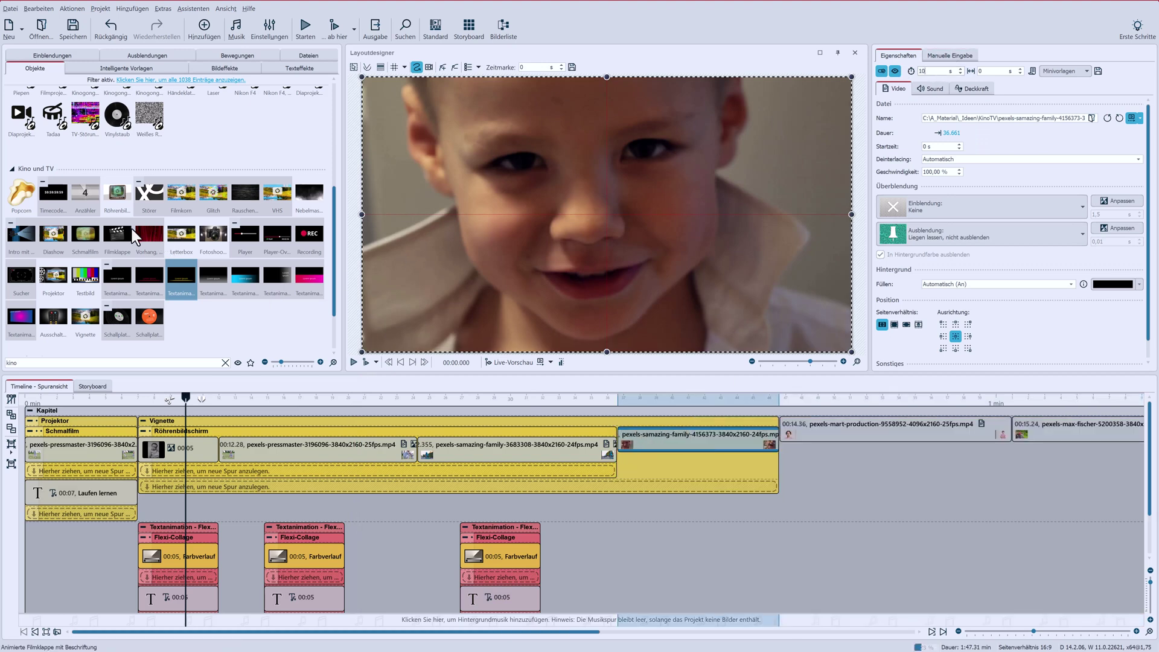
Apply the Filmkorn effect to the boy's close-up clip and start a preview from within it
{"action": "left_click_drag", "start_coordinate": [191, 193], "coordinate": [658, 437]}
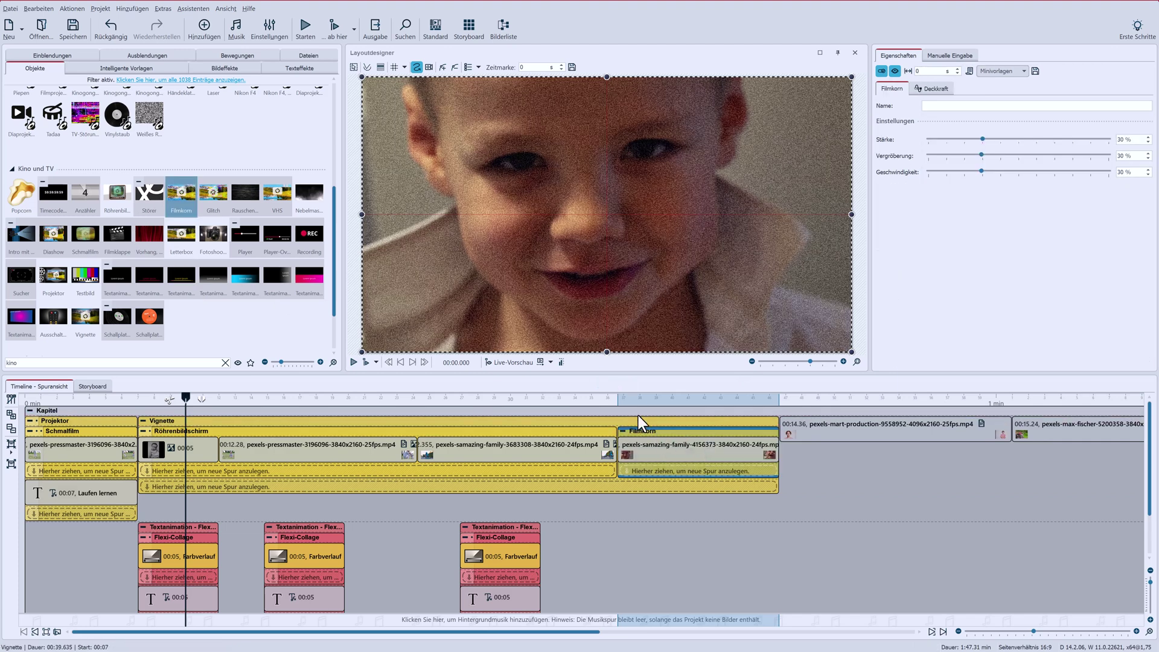
{"action": "left_click", "coordinate": [635, 399]}
{"action": "left_click", "coordinate": [366, 365]}
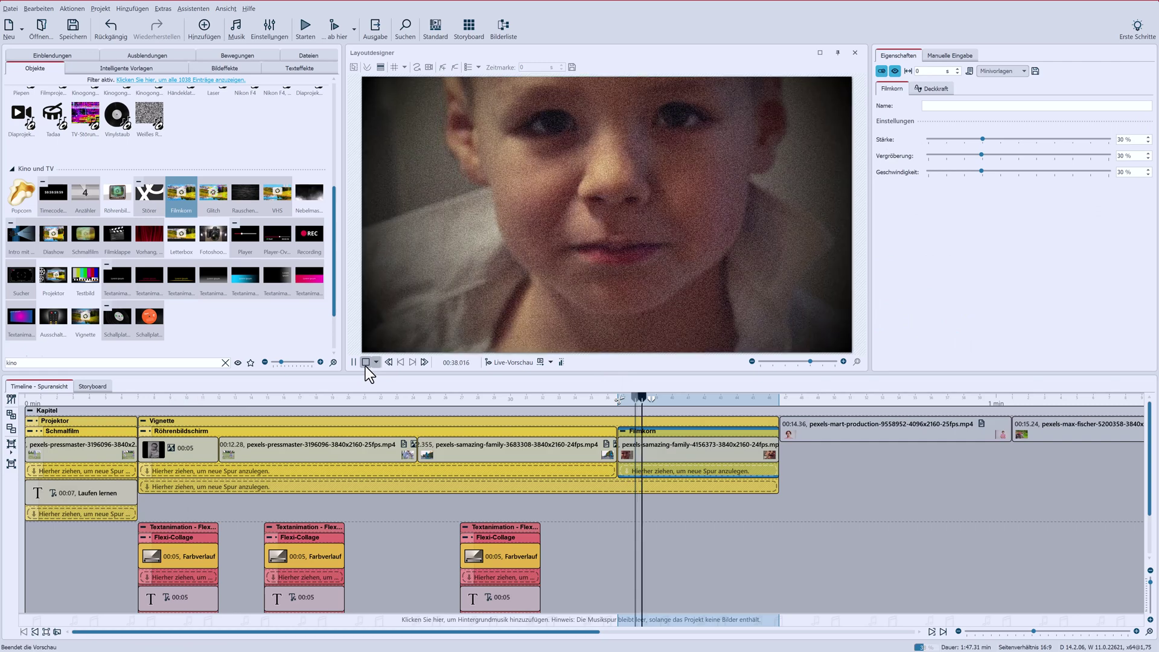
Set the Stärke of the Filmkorn effect to 11.4 % and collapse the Filmkorn group
{"action": "left_click", "coordinate": [690, 458]}
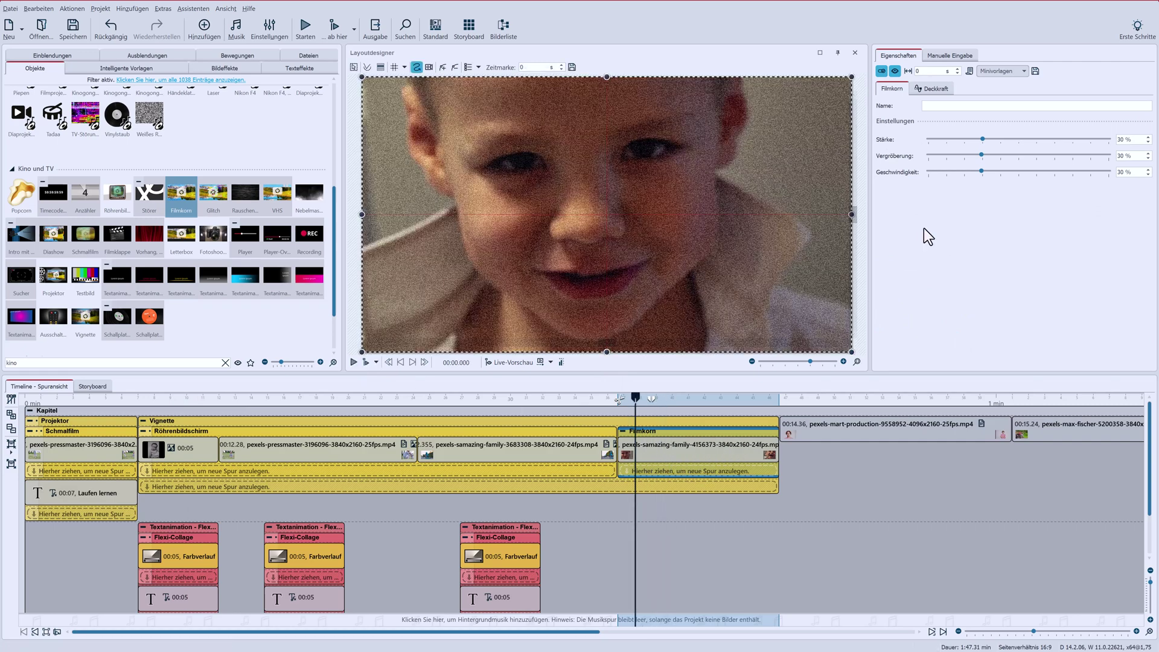
{"action": "left_click_drag", "start_coordinate": [984, 139], "coordinate": [954, 140]}
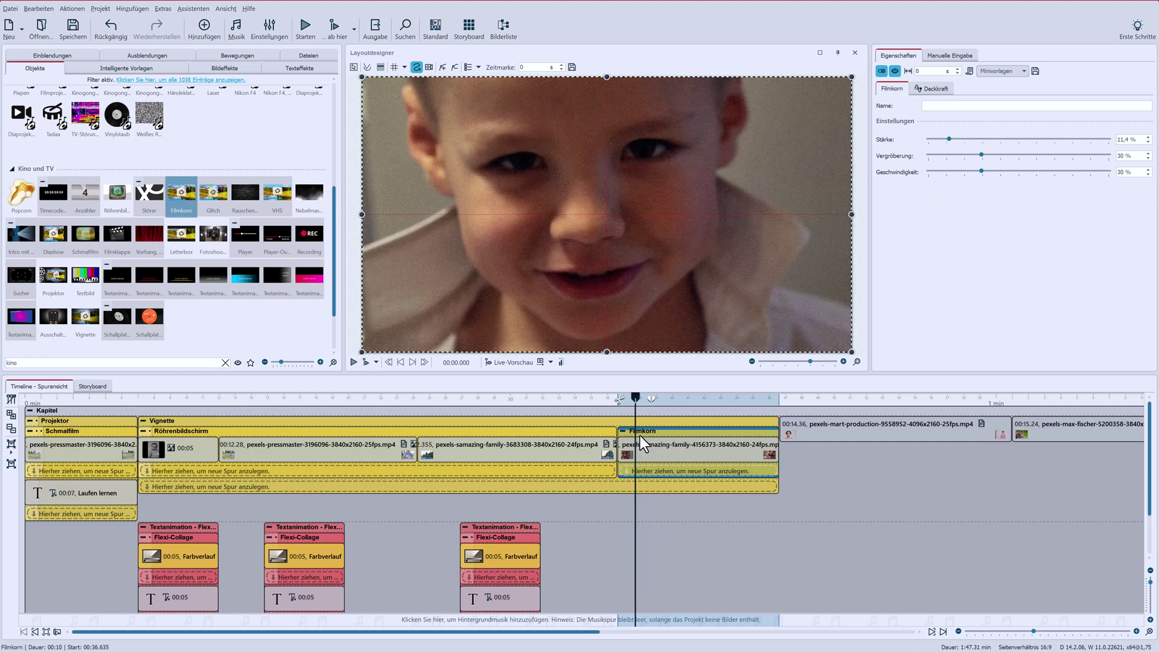
{"action": "left_click", "coordinate": [624, 433]}
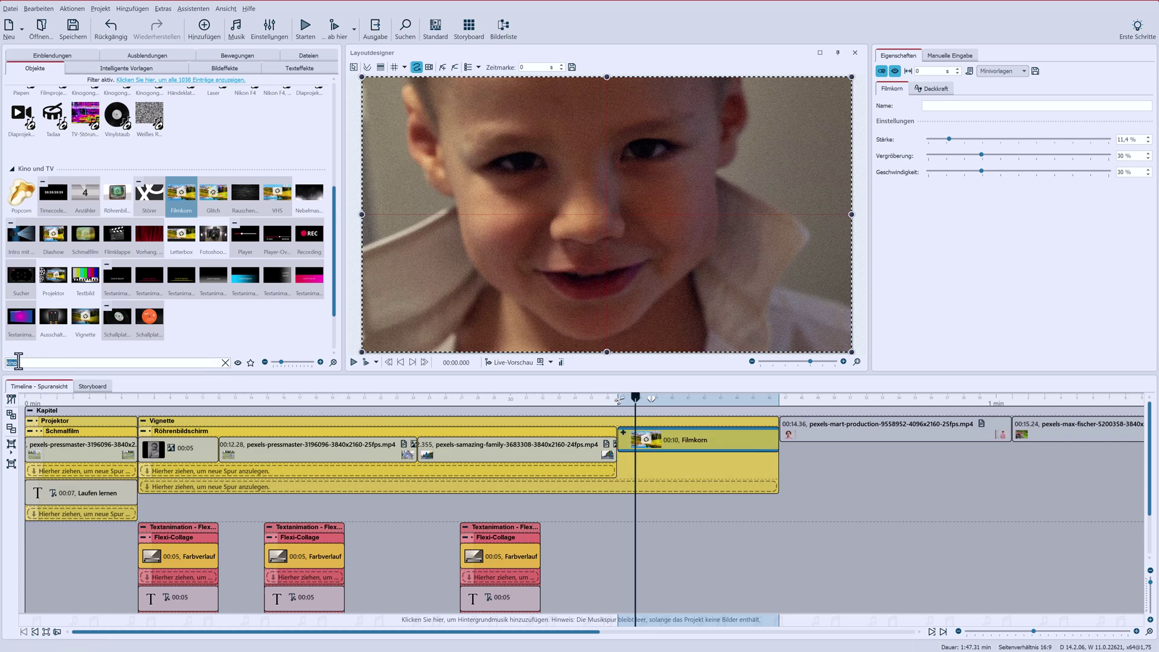
Apply Farbeffekte to the Filmkorn group with the boy's close-up, set its Effekt to Schwarz/Weiß, and preview the result
{"action": "type", "text": "farb"}
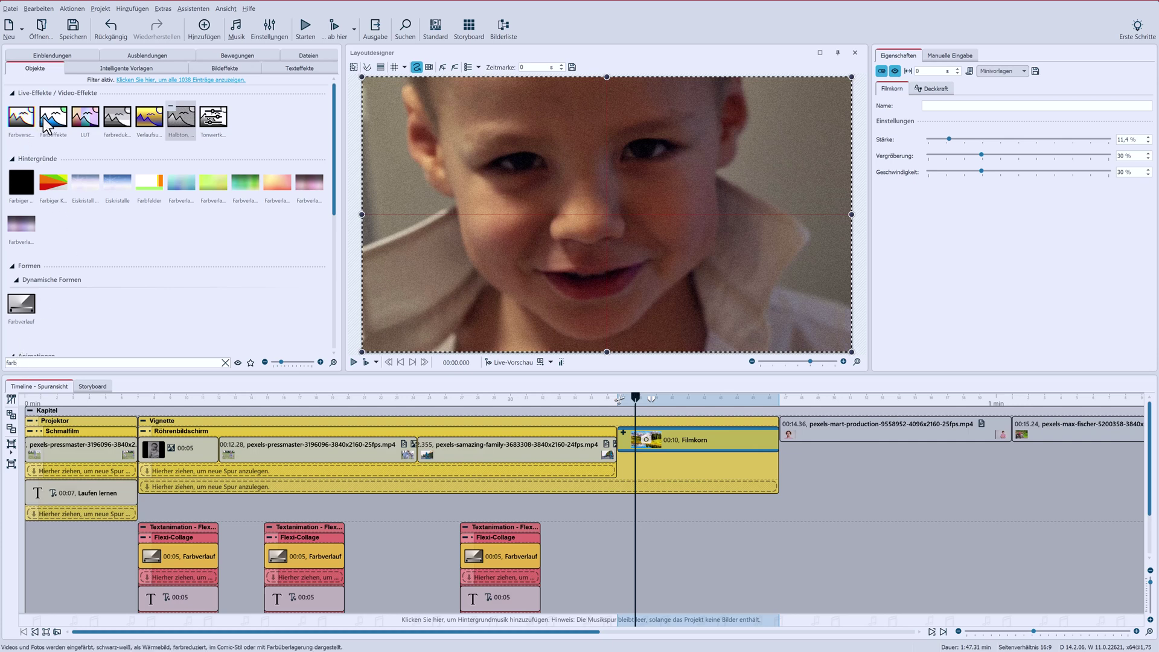
{"action": "left_click_drag", "start_coordinate": [47, 123], "coordinate": [672, 434]}
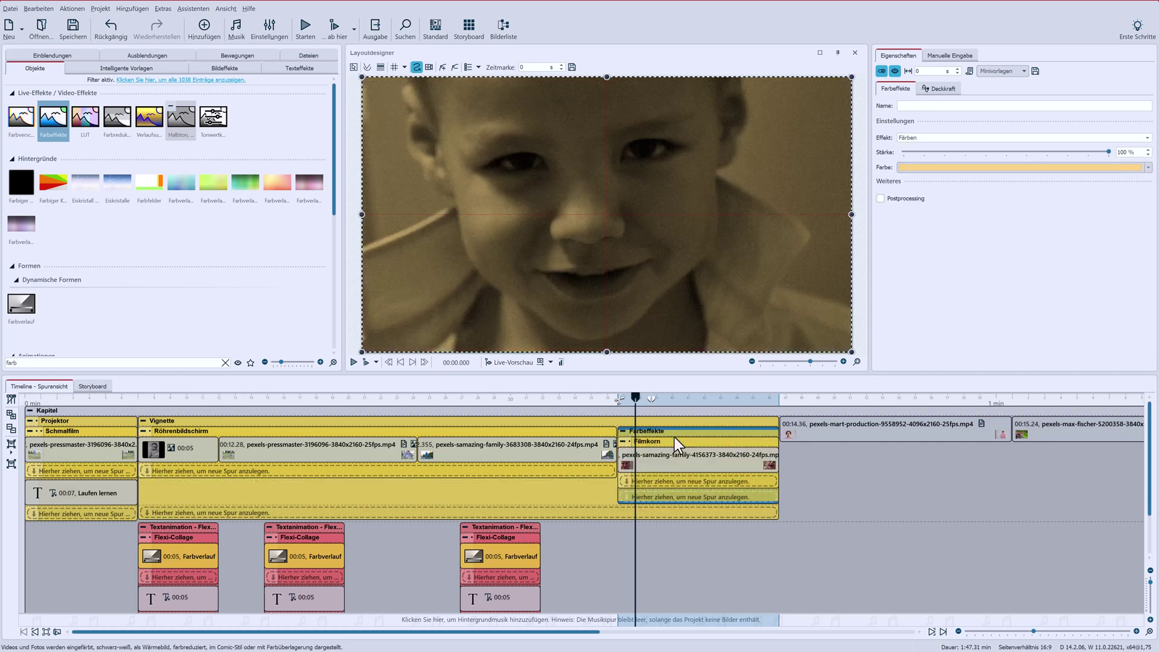
{"action": "left_click", "coordinate": [913, 137]}
{"action": "left_click", "coordinate": [916, 146]}
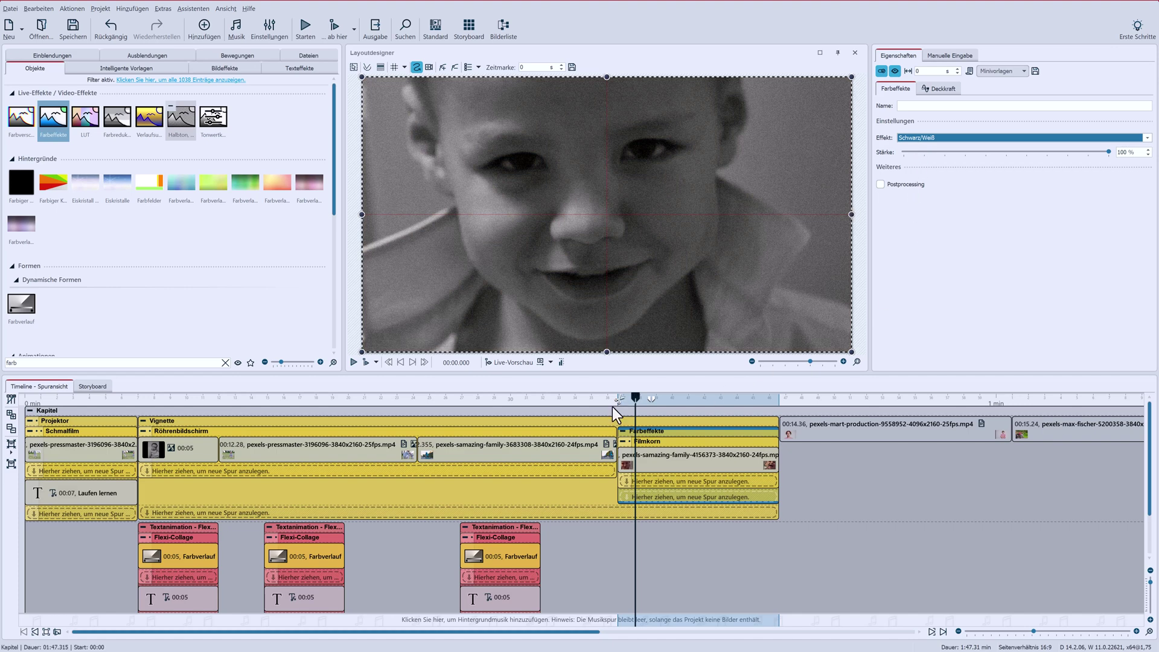
{"action": "left_click", "coordinate": [366, 361]}
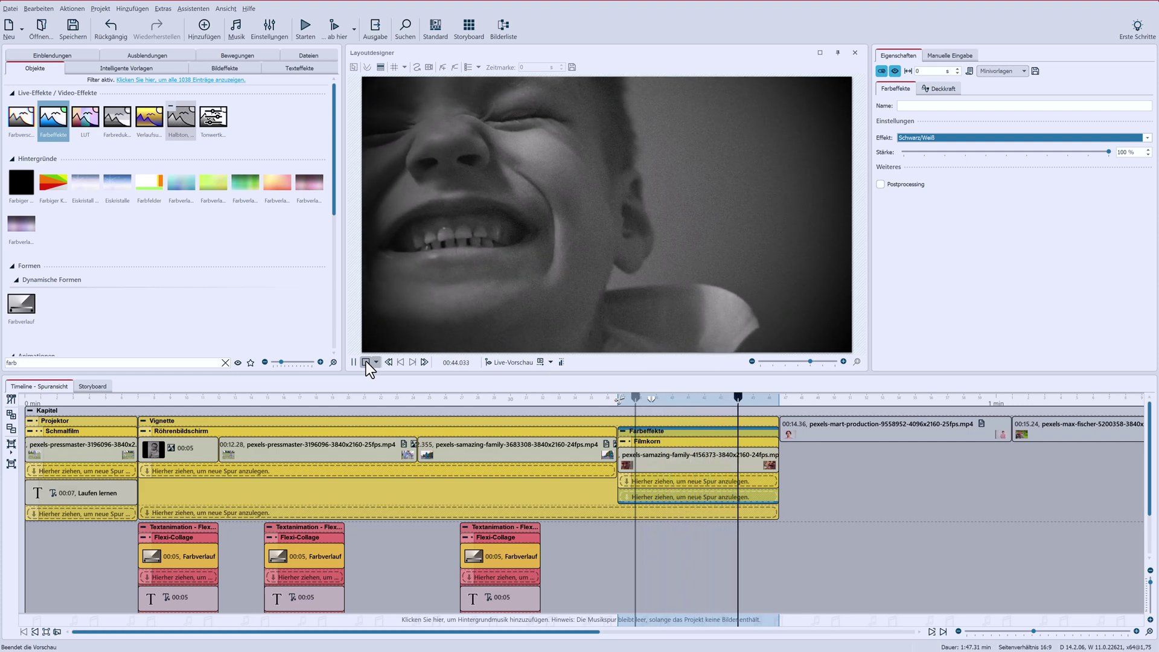
{"action": "left_click", "coordinate": [365, 361]}
{"action": "left_click", "coordinate": [366, 362]}
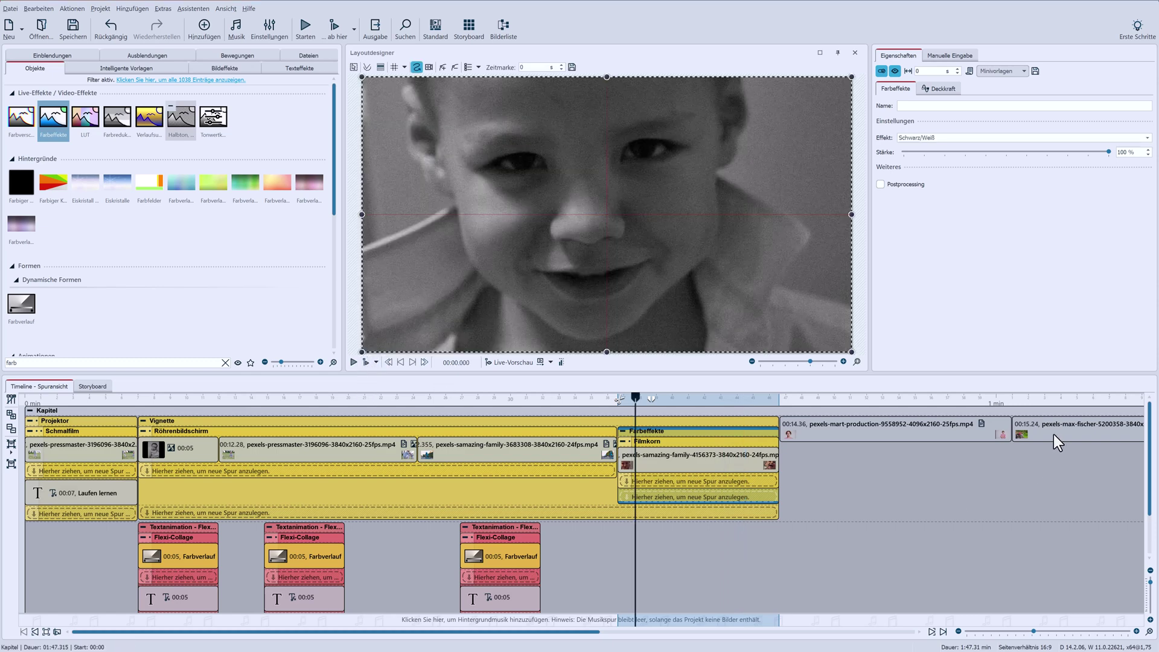
Move the clip of the teenagers with skateboards directly behind the Vignette group and apply the VHS effect to it
{"action": "left_click_drag", "start_coordinate": [1057, 441], "coordinate": [797, 430]}
{"action": "type", "text": "kino"}
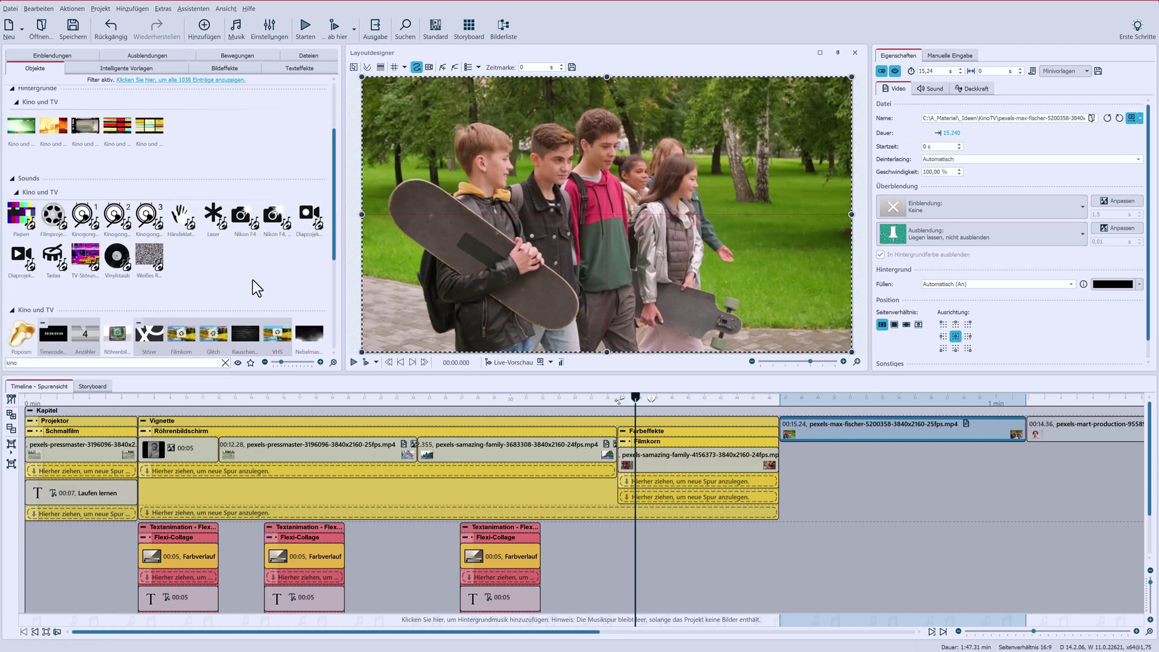
{"action": "scroll", "coordinate": [253, 280], "scroll_direction": "down", "scroll_amount": 5}
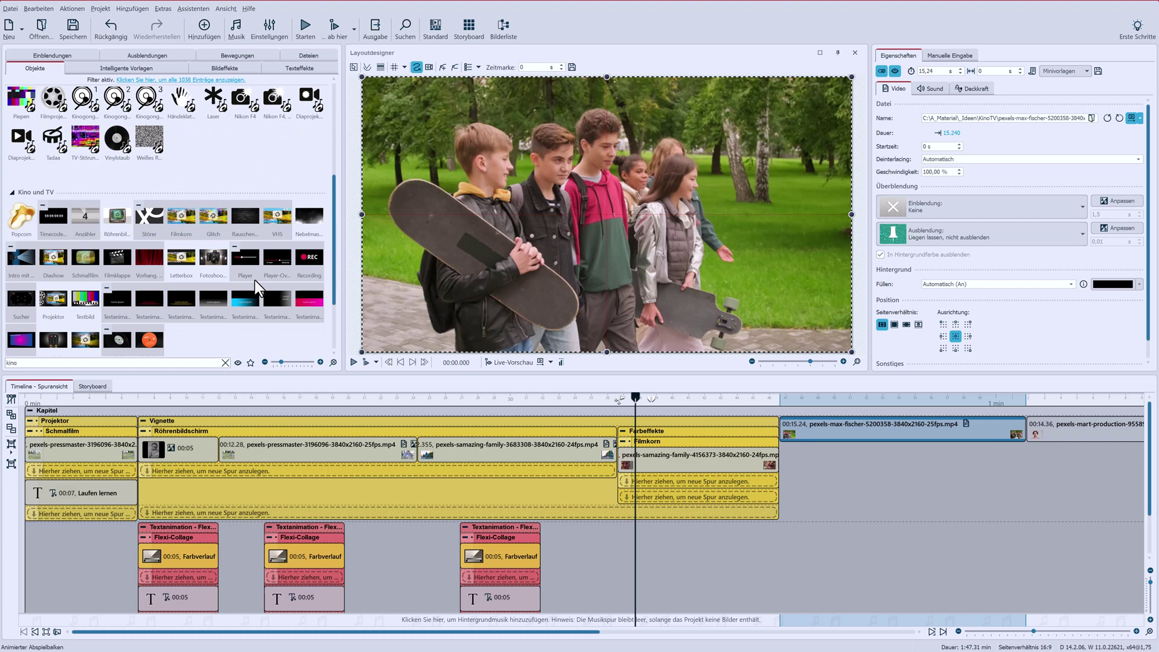
{"action": "left_click_drag", "start_coordinate": [271, 220], "coordinate": [817, 432]}
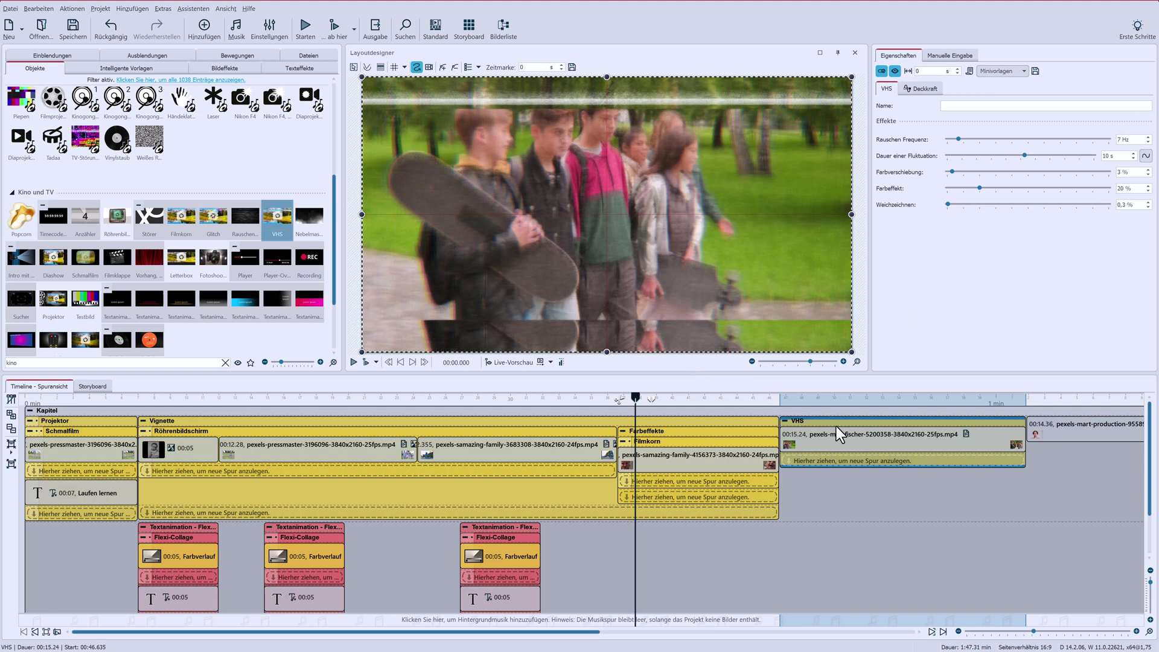
Place Textanimation 2 in the track beneath the VHS clip and change its text to "Nie ohne deine Clique ..."
{"action": "left_click", "coordinate": [781, 401]}
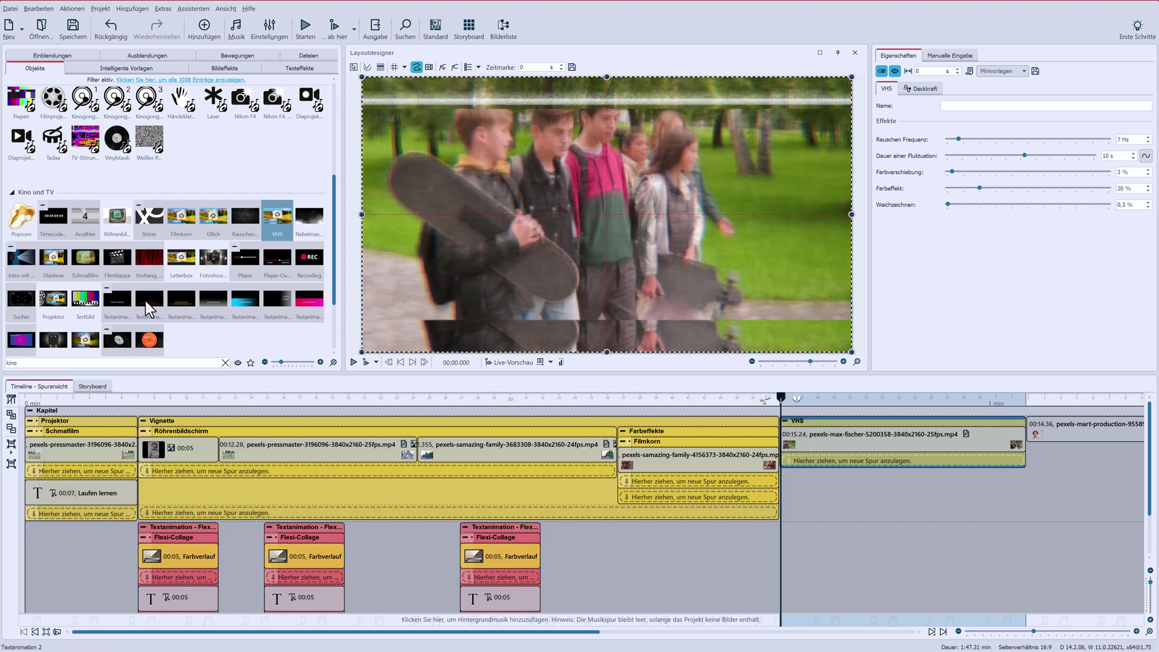
{"action": "left_click_drag", "start_coordinate": [146, 302], "coordinate": [815, 540]}
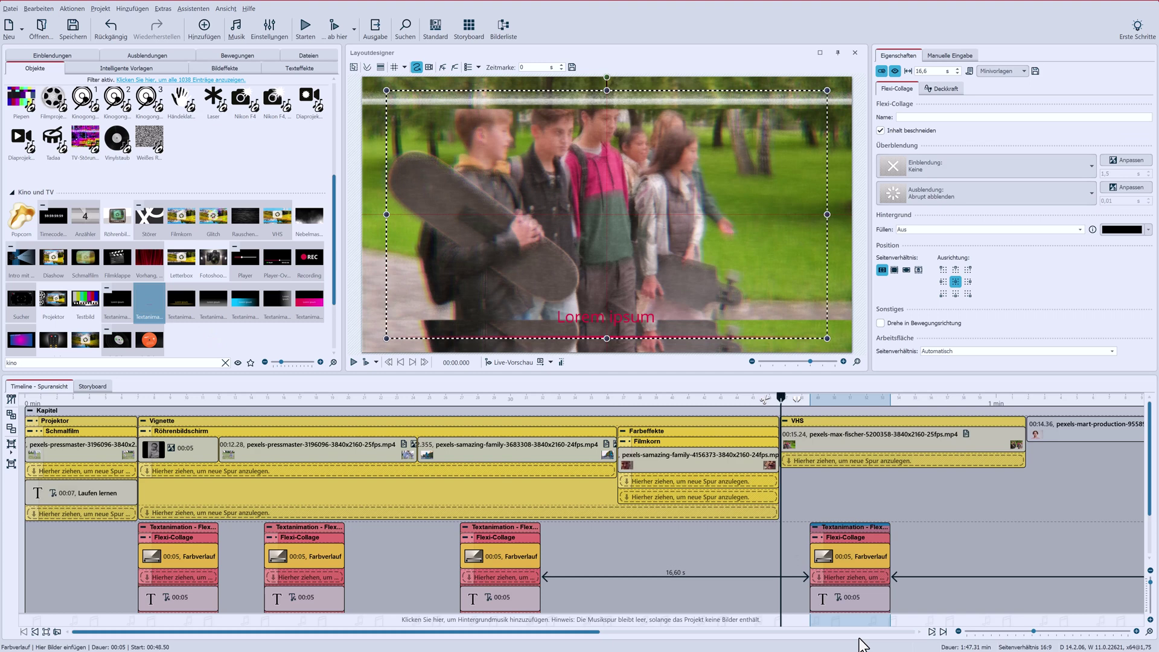
{"action": "left_click", "coordinate": [850, 598]}
{"action": "left_click", "coordinate": [971, 143]}
{"action": "type", "text": "Nie ohne d"}
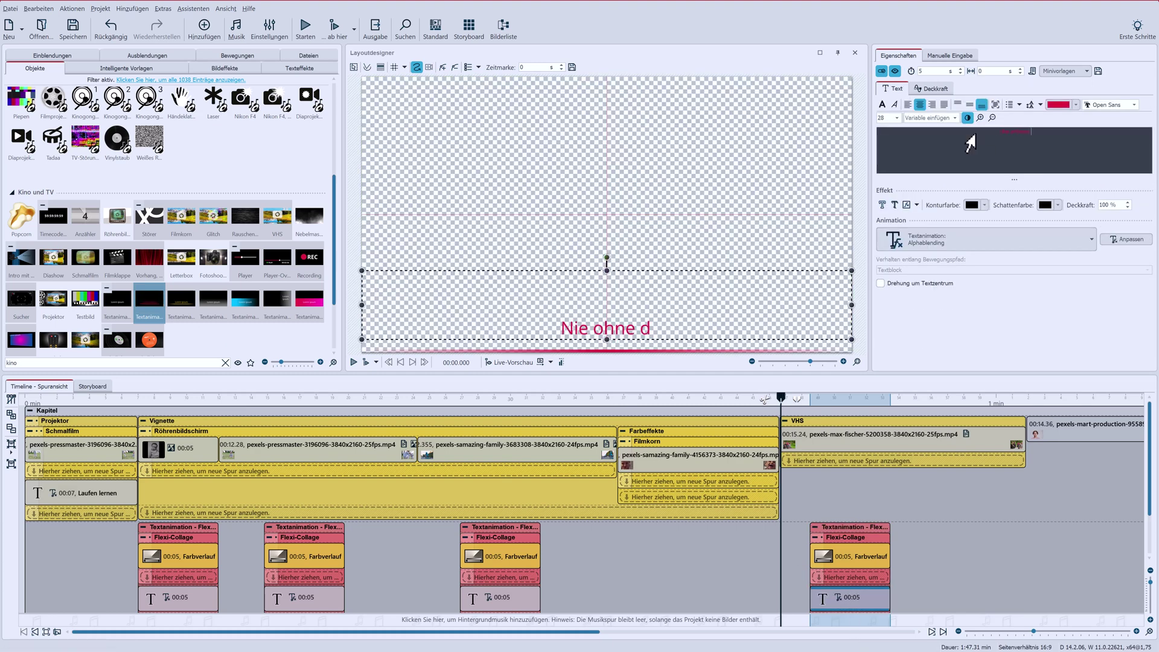
{"action": "type", "text": "eine Clique ..."}
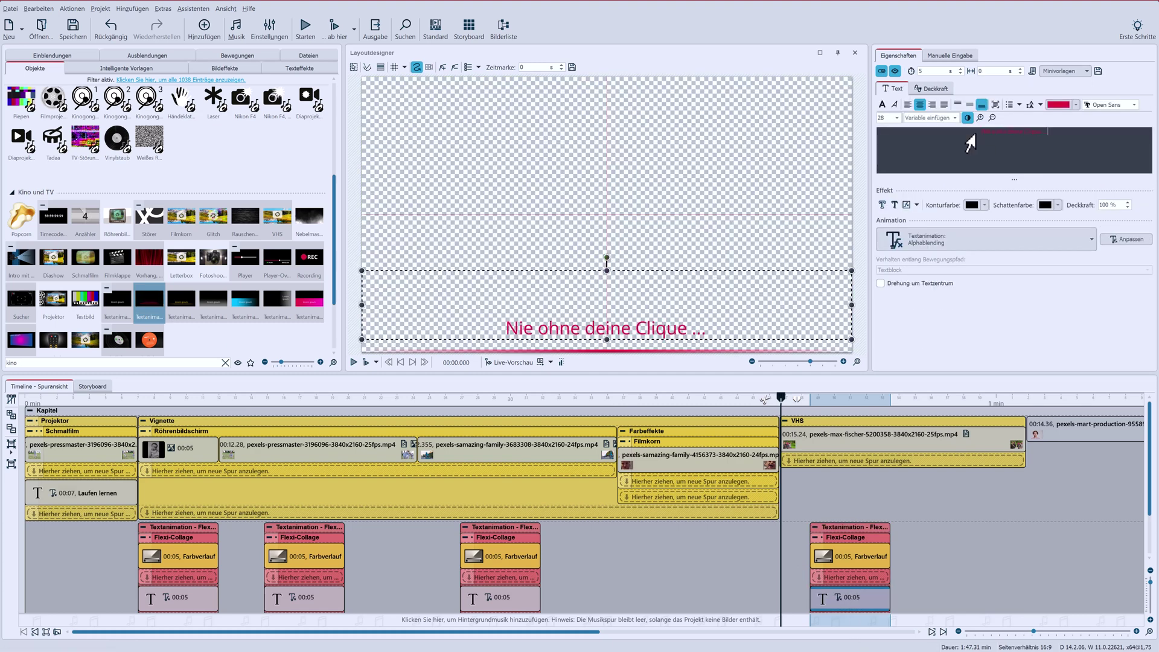
Extend the Farbverlauf and text objects of the new text animation to 10 s each and preview the VHS section
{"action": "left_click", "coordinate": [886, 535]}
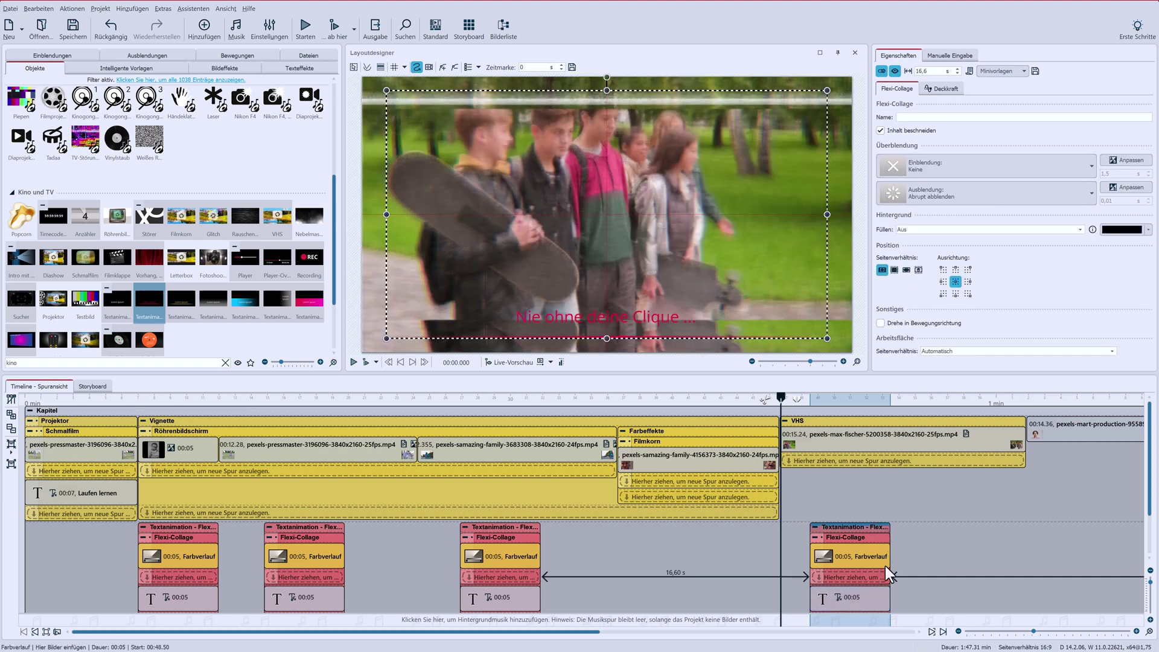
{"action": "left_click_drag", "start_coordinate": [889, 556], "coordinate": [972, 556]}
{"action": "left_click_drag", "start_coordinate": [889, 596], "coordinate": [966, 598]}
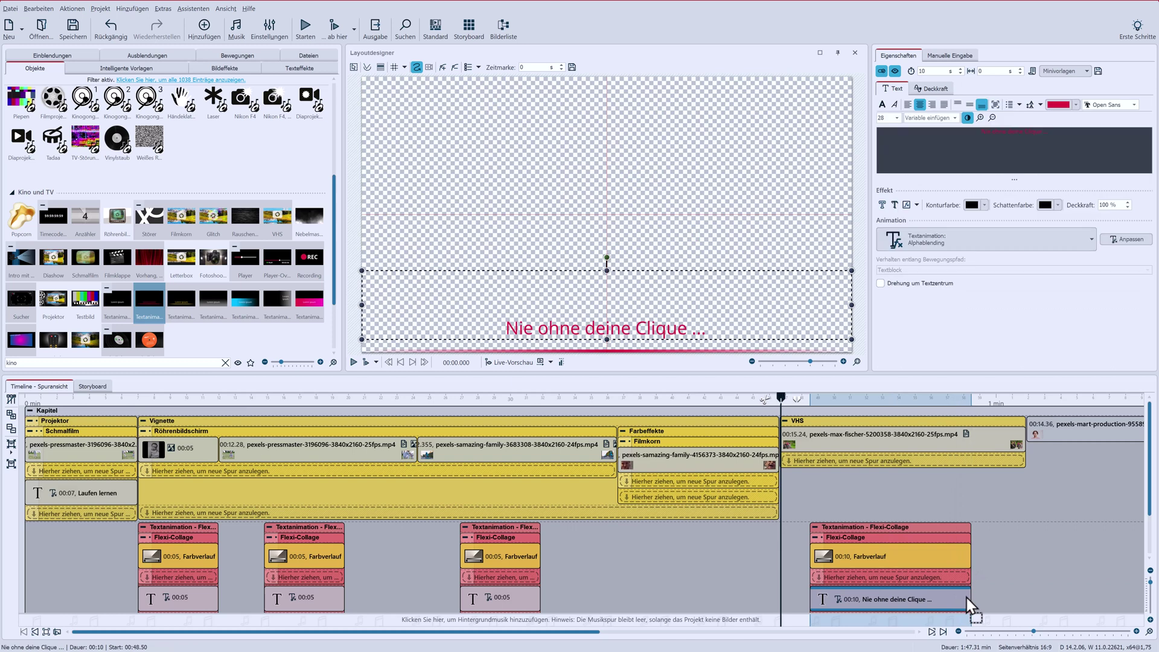
{"action": "left_click", "coordinate": [366, 362]}
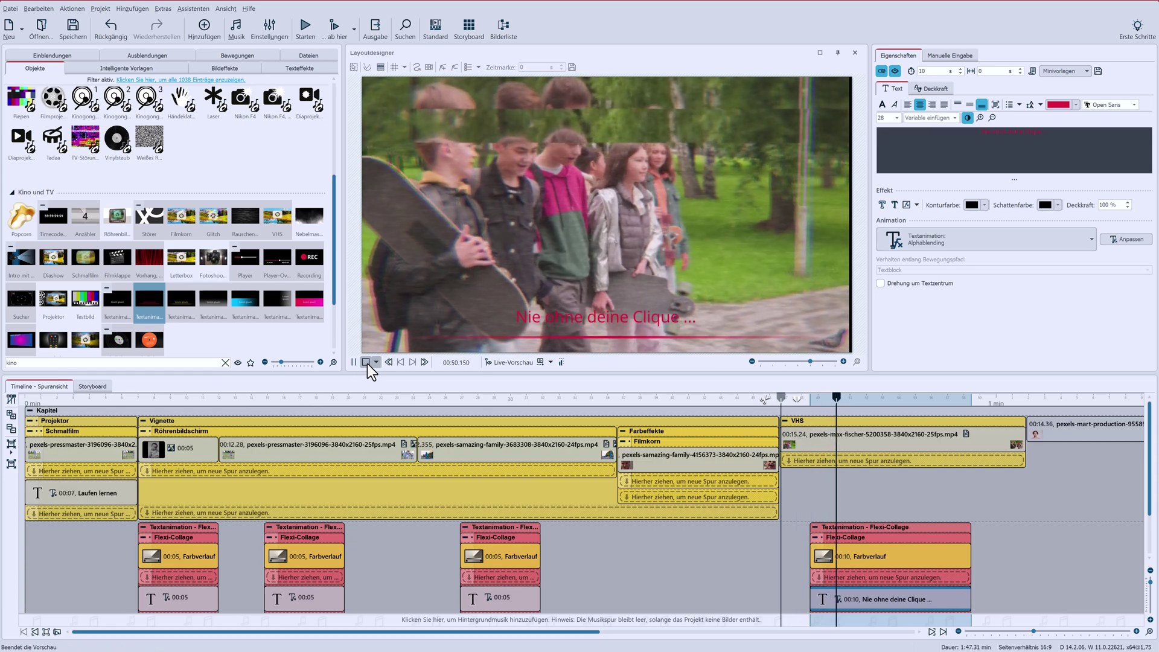
{"action": "left_click", "coordinate": [367, 363]}
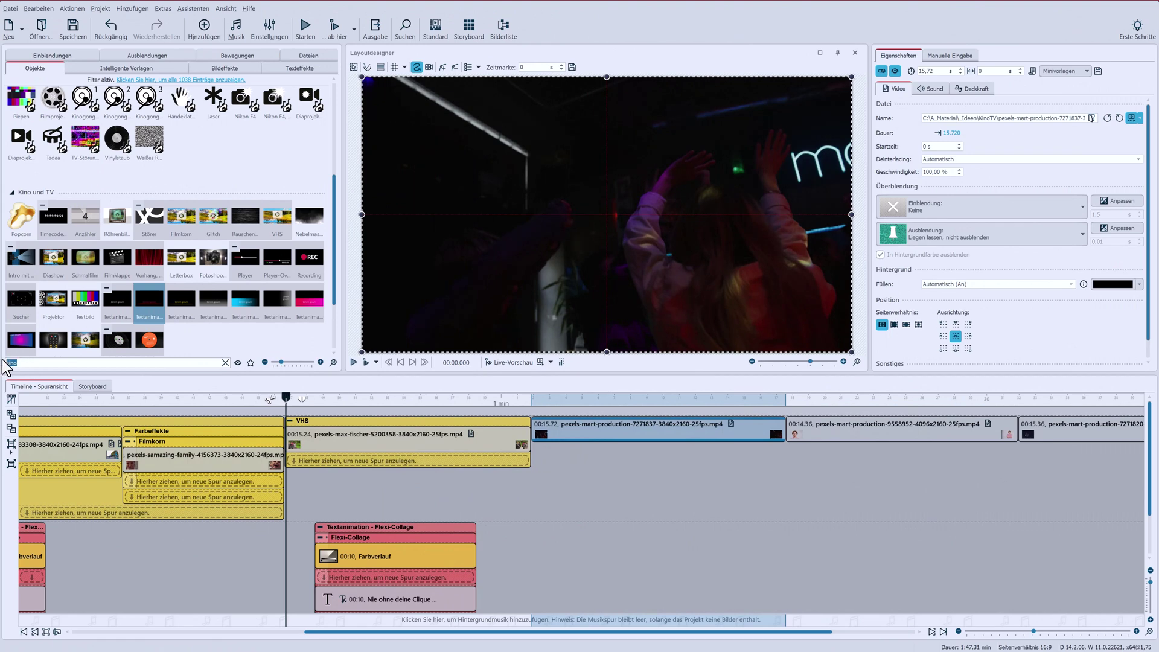
Find the LUT effect and apply it to the dark club clip behind the VHS group
{"action": "key", "text": "BackSpace"}
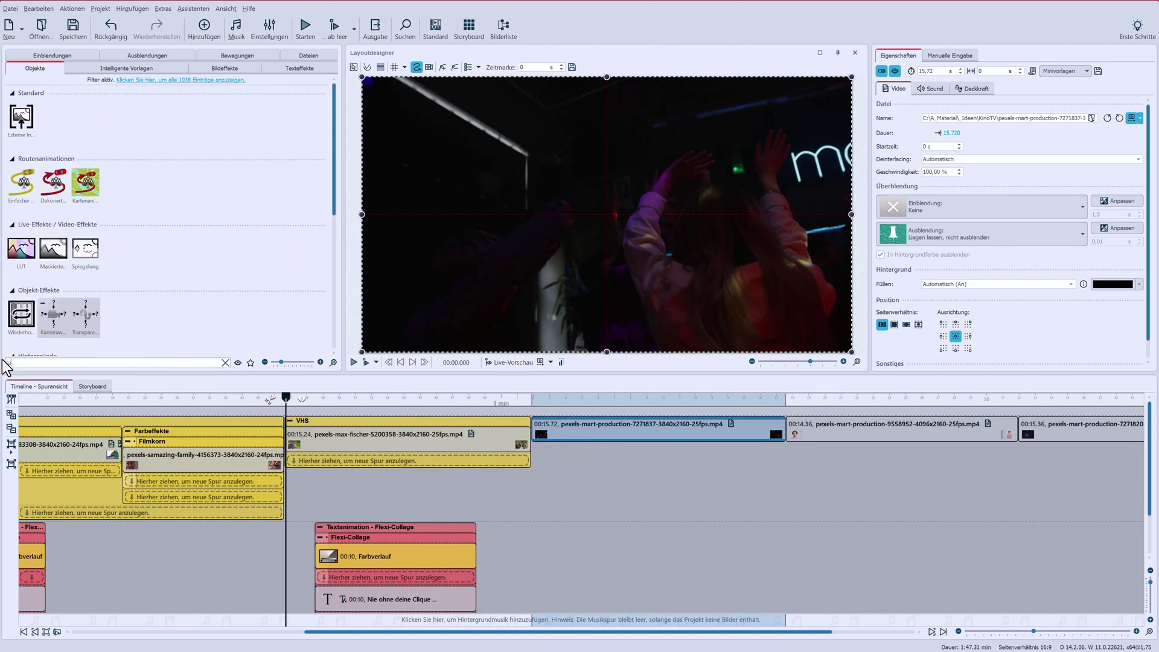
{"action": "type", "text": "lut"}
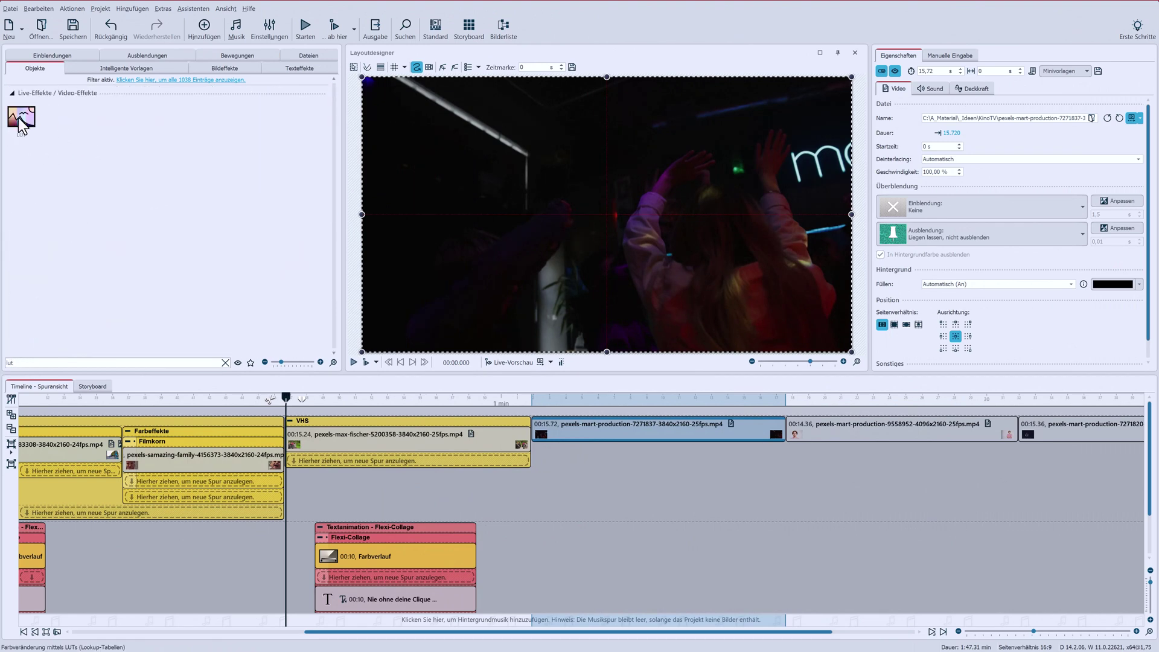
{"action": "left_click_drag", "start_coordinate": [21, 121], "coordinate": [611, 431]}
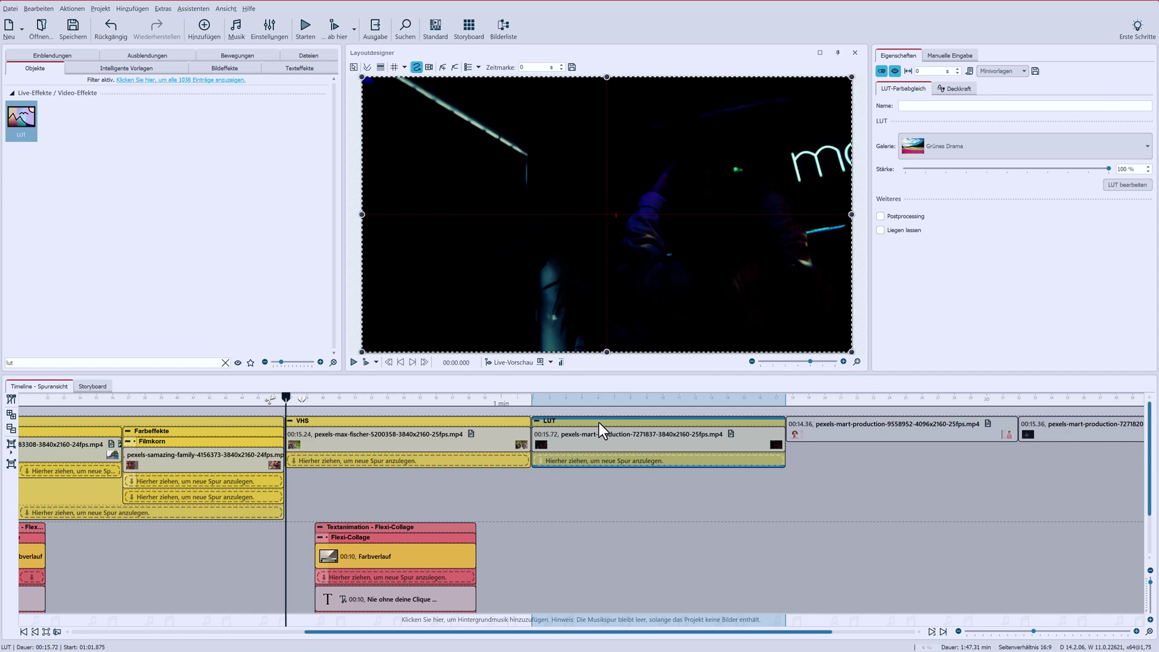
Take the club clip out of the LUT effect, preview it without colour correction, and put it back into the effect
{"action": "left_click", "coordinate": [582, 437]}
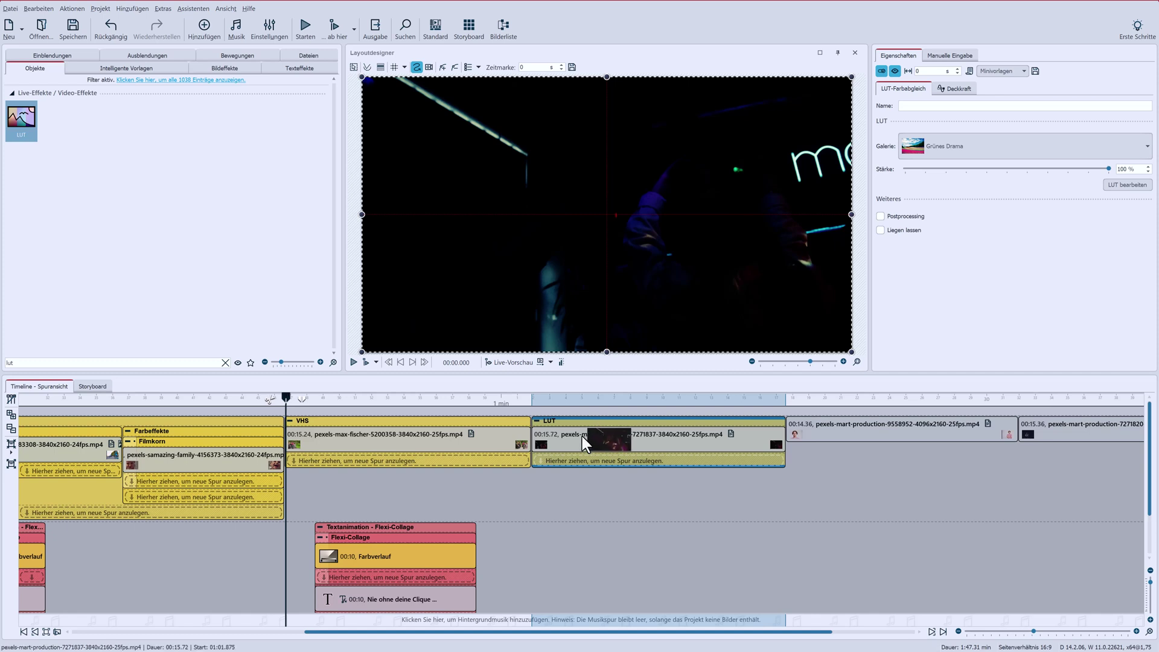
{"action": "left_click_drag", "start_coordinate": [531, 430], "coordinate": [531, 430]}
{"action": "left_click", "coordinate": [561, 399]}
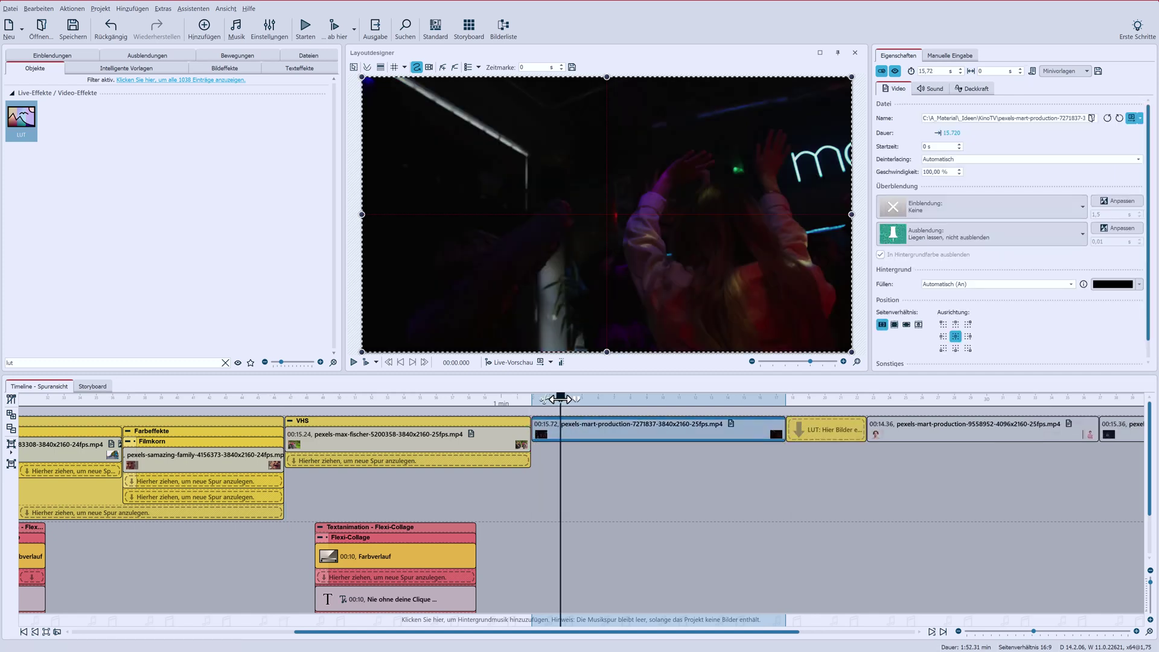
{"action": "left_click", "coordinate": [366, 362]}
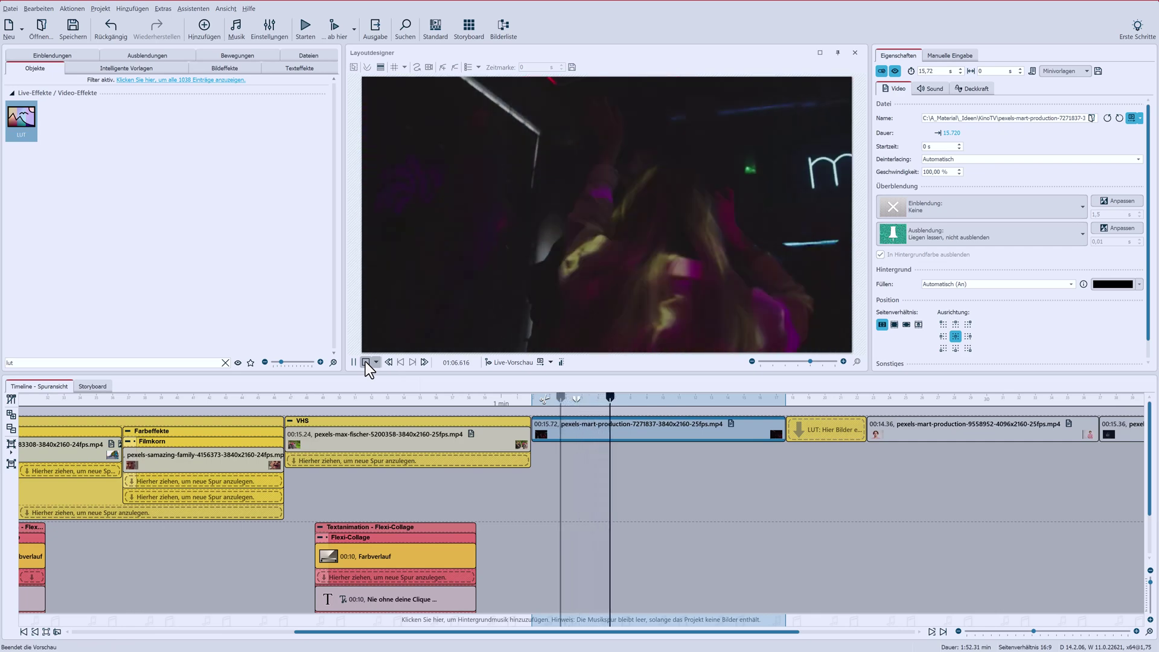
{"action": "left_click", "coordinate": [648, 434]}
{"action": "left_click_drag", "start_coordinate": [649, 434], "coordinate": [785, 425]}
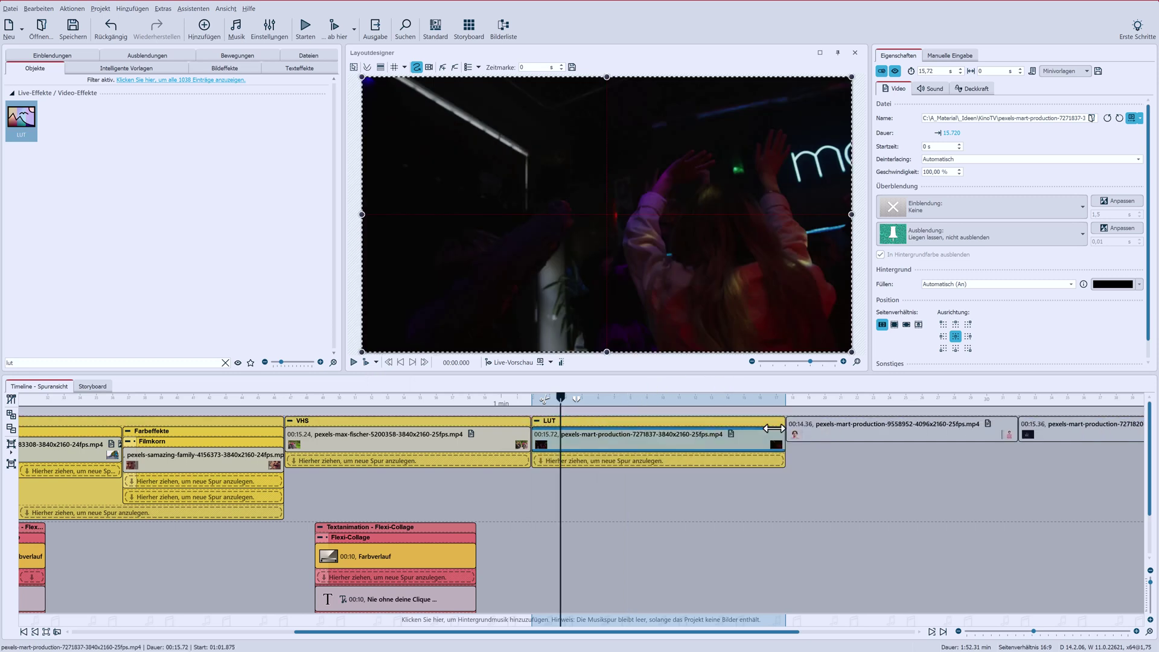
Set the LUT of the club clip's effect to Grün-gelb and preview it
{"action": "left_click", "coordinate": [614, 423]}
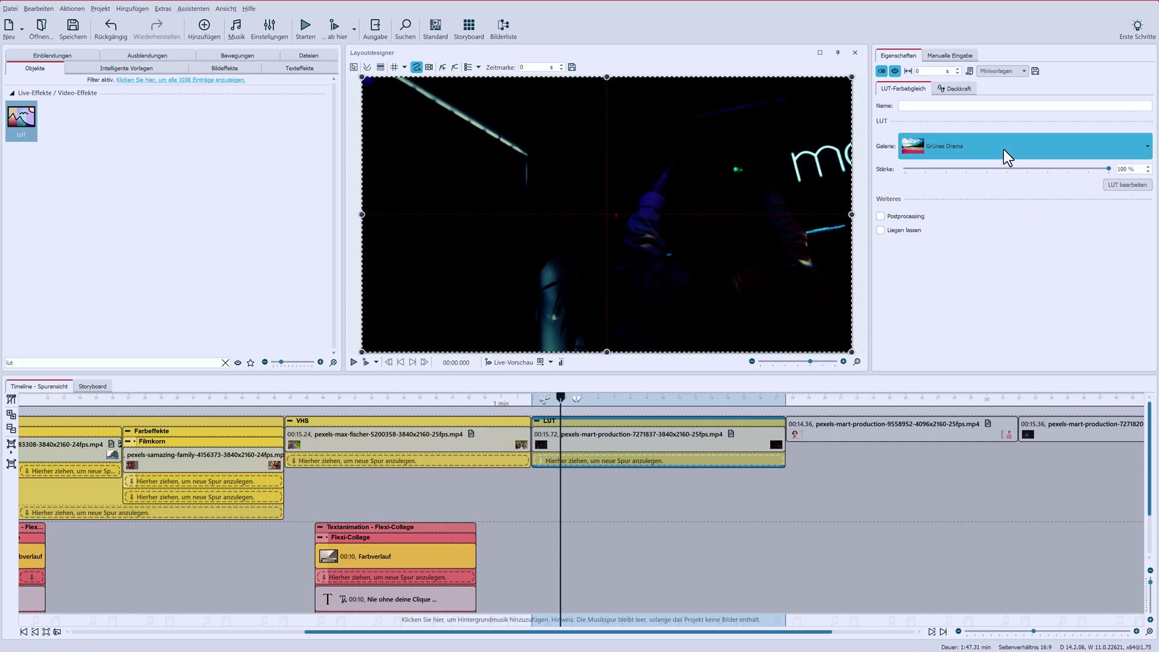
{"action": "left_click", "coordinate": [1004, 150]}
{"action": "left_click", "coordinate": [1013, 181]}
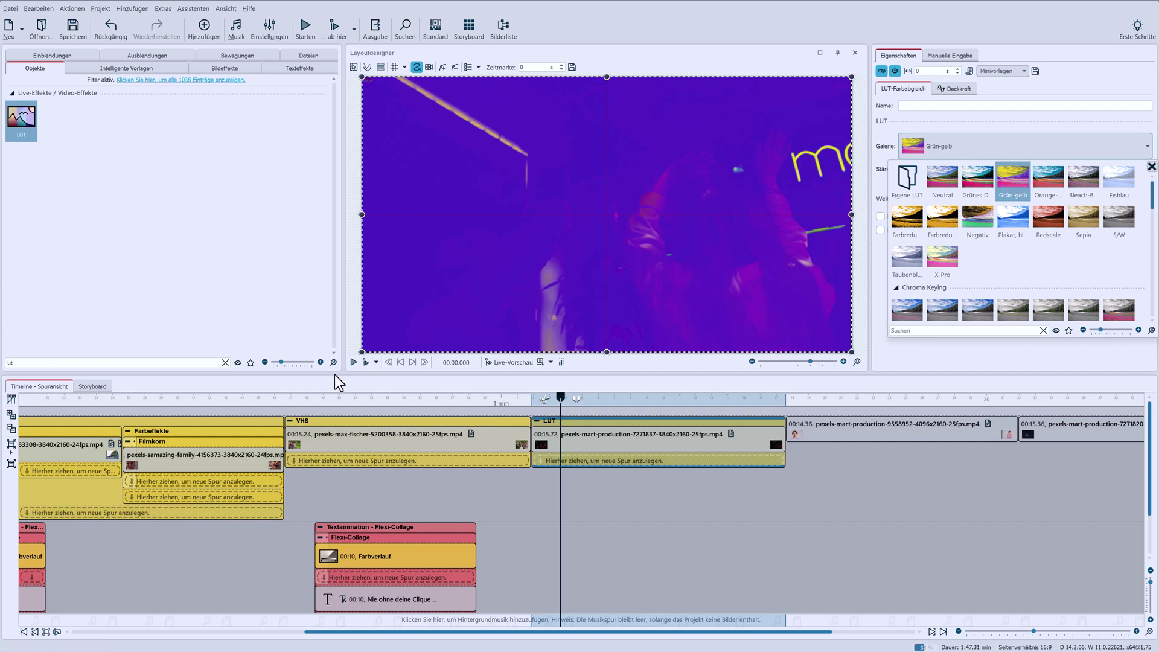
{"action": "left_click", "coordinate": [367, 363]}
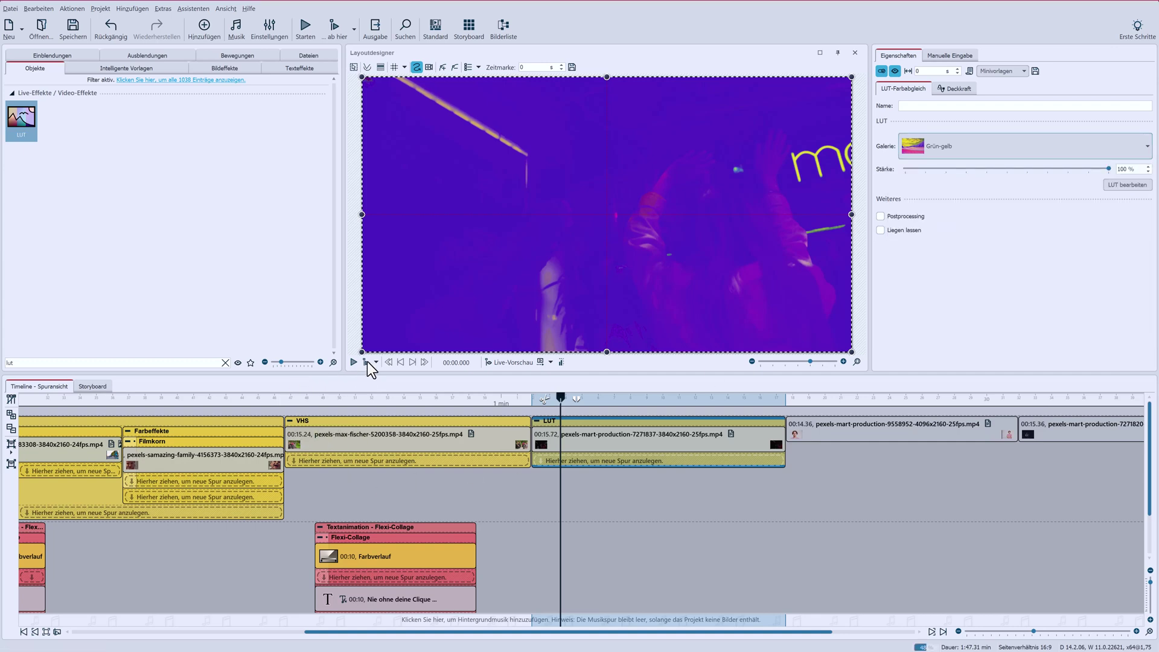
{"action": "left_click", "coordinate": [367, 361]}
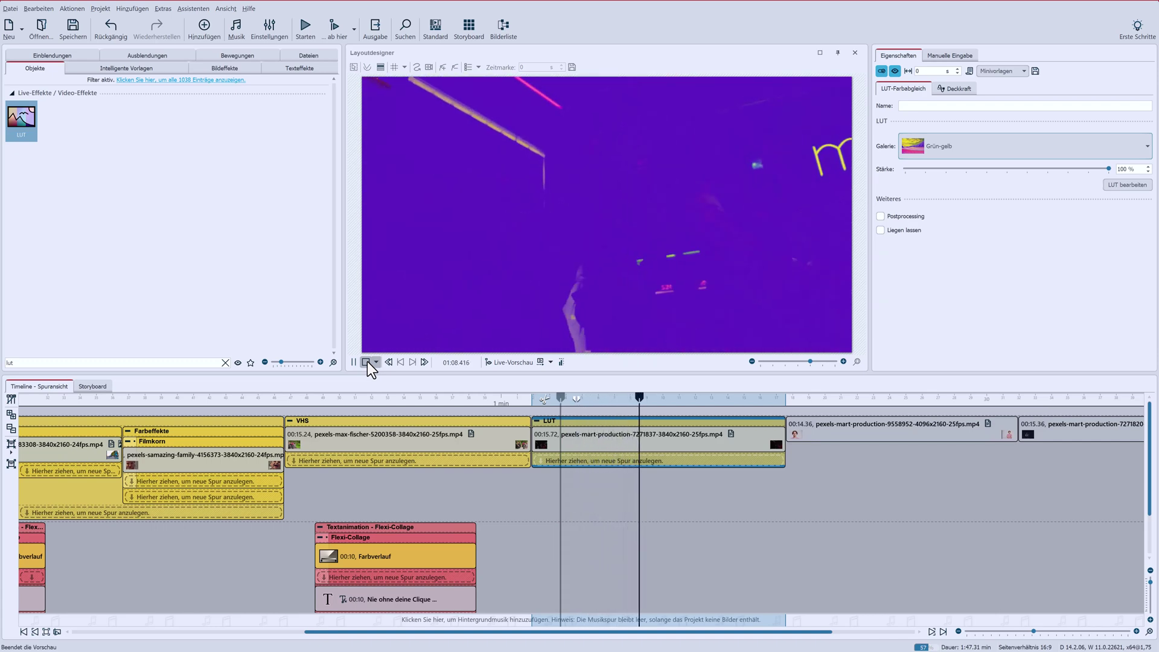
{"action": "left_click", "coordinate": [367, 361]}
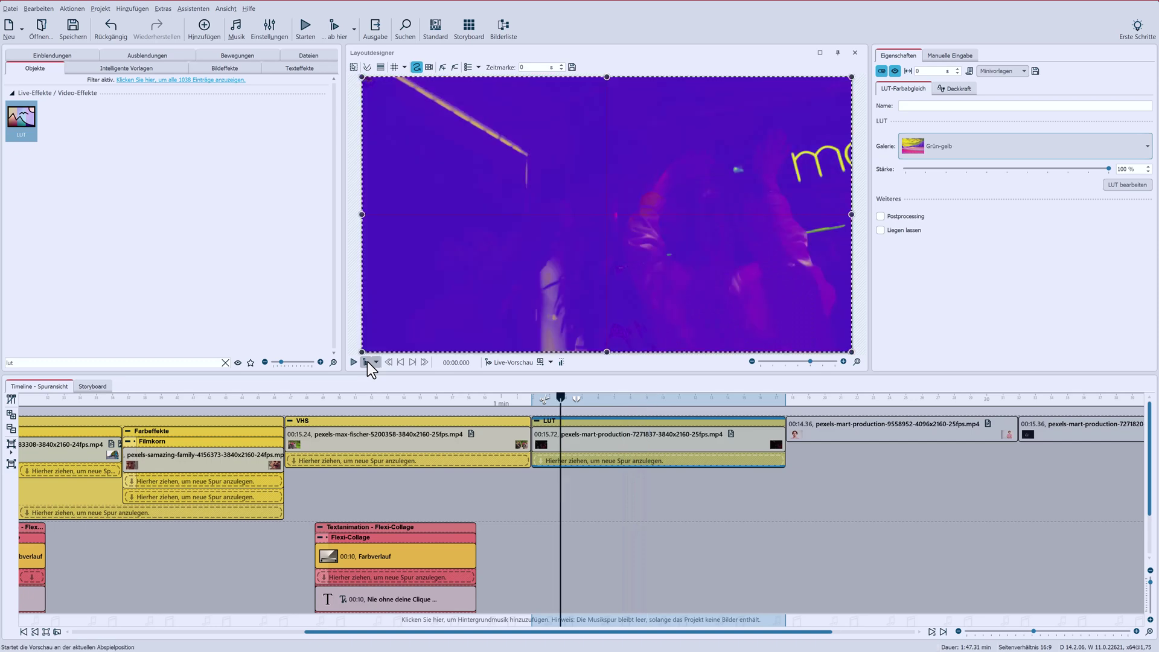
Split the curly-haired young man's clip at its shot changes into four parts, using the live preview to find the cut points
{"action": "left_click", "coordinate": [823, 432]}
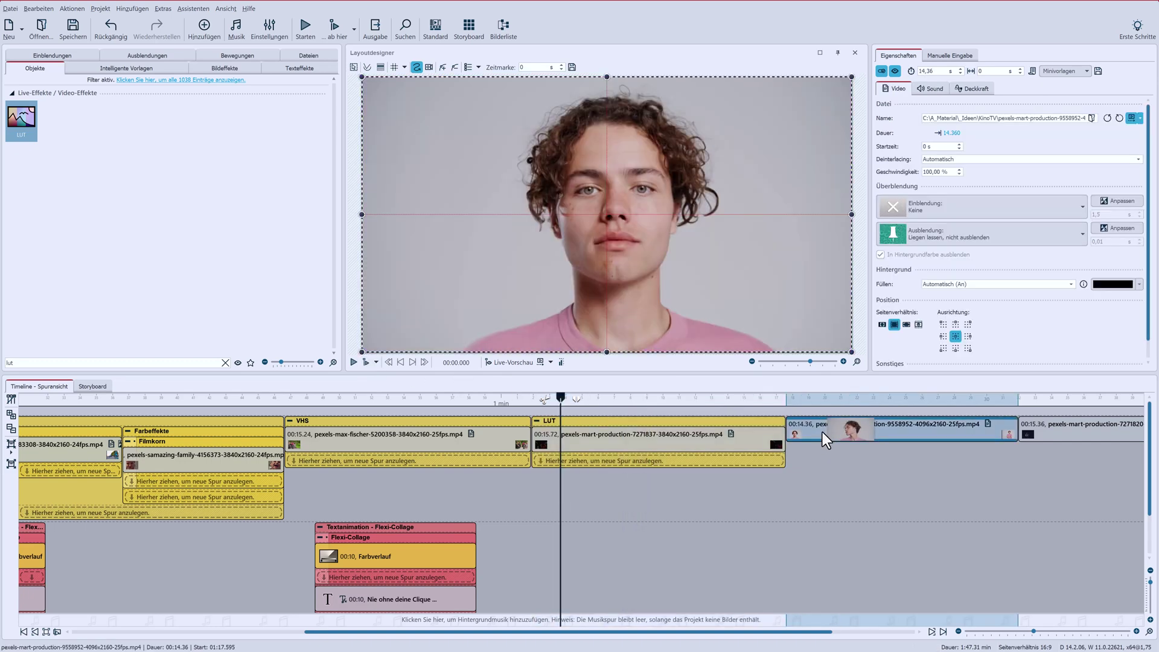
{"action": "left_click", "coordinate": [811, 399]}
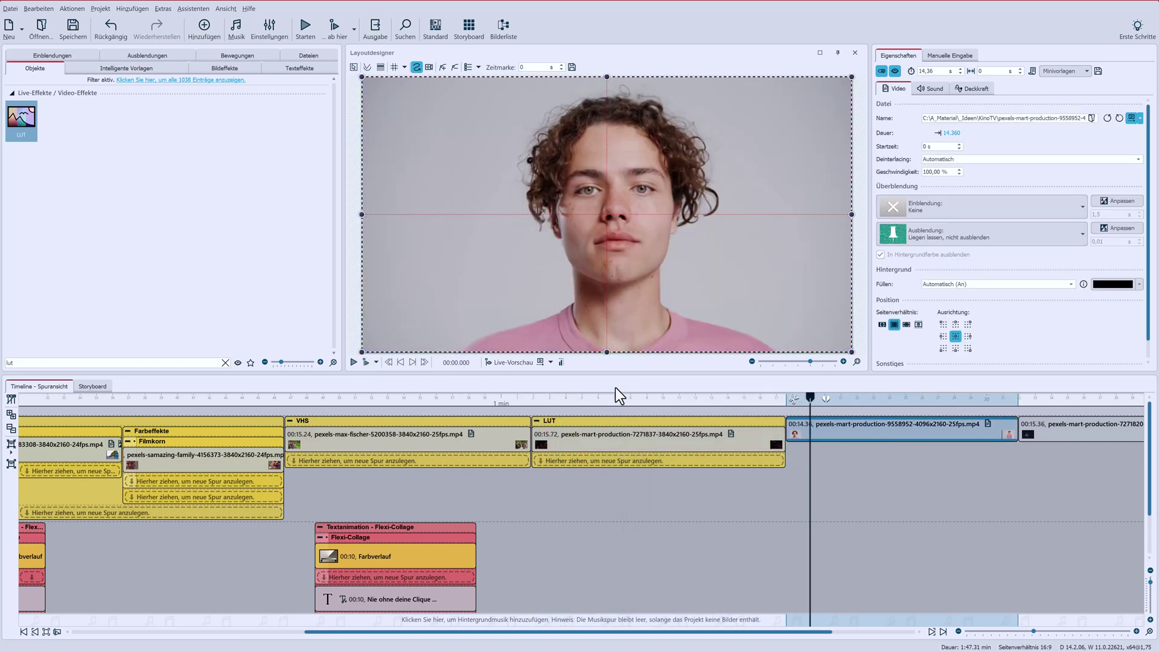
{"action": "left_click", "coordinate": [514, 365]}
{"action": "left_click", "coordinate": [806, 410]}
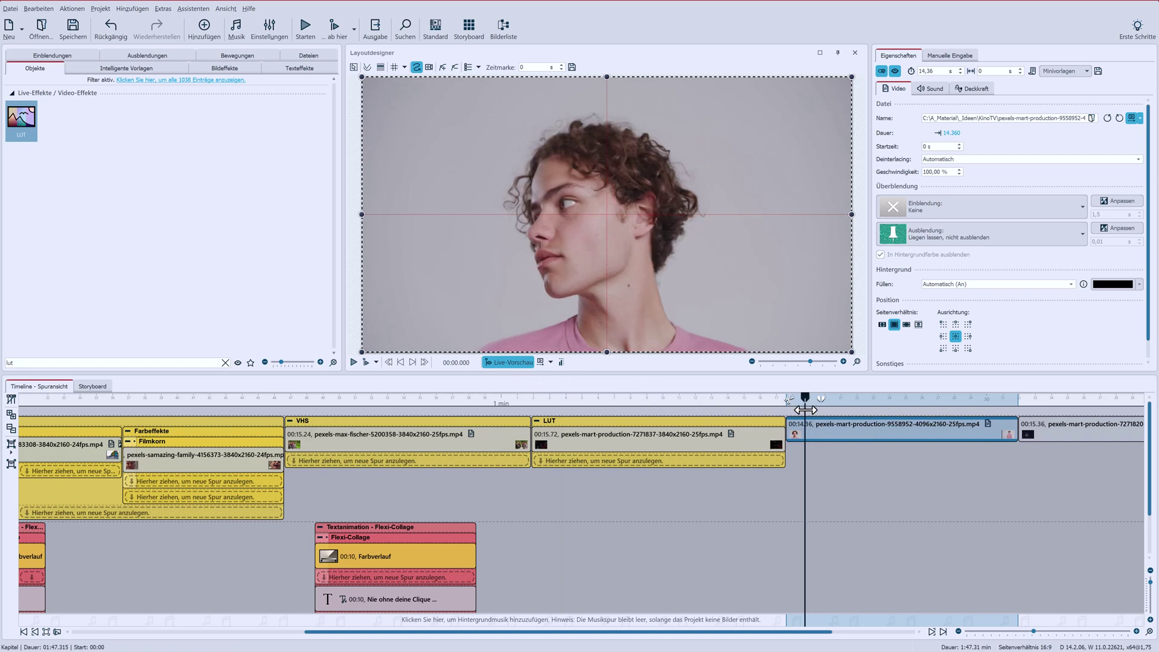
{"action": "left_click_drag", "start_coordinate": [806, 410], "coordinate": [955, 405]}
{"action": "left_click", "coordinate": [819, 400]}
{"action": "left_click", "coordinate": [883, 400]}
{"action": "left_click", "coordinate": [938, 400]}
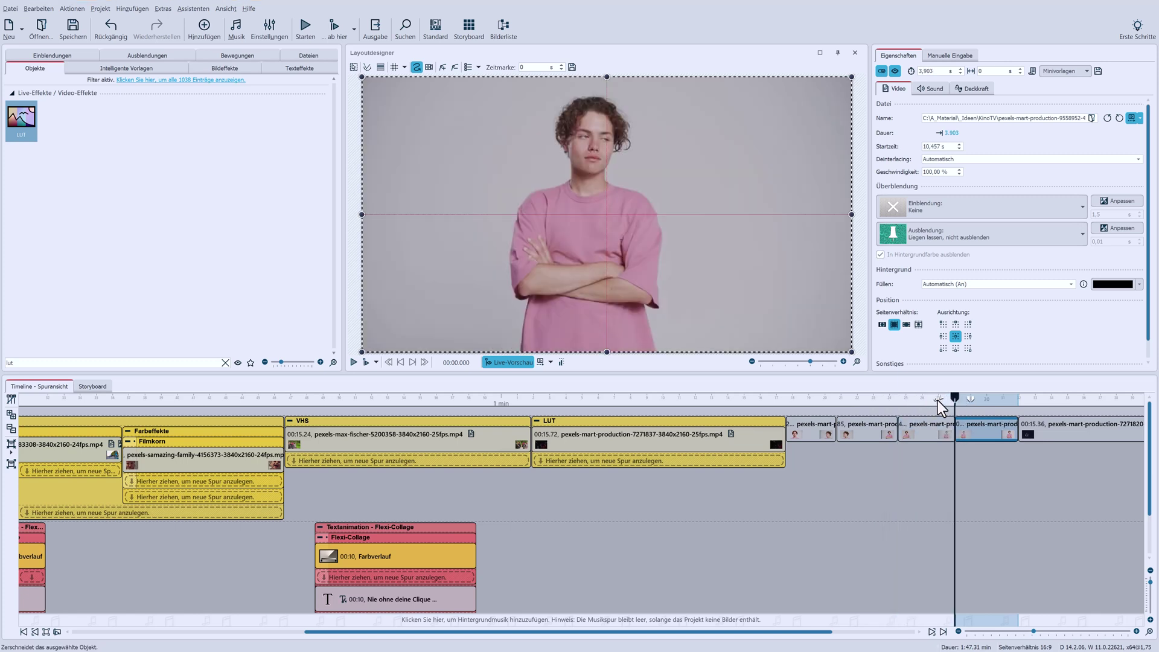
{"action": "left_click", "coordinate": [487, 363]}
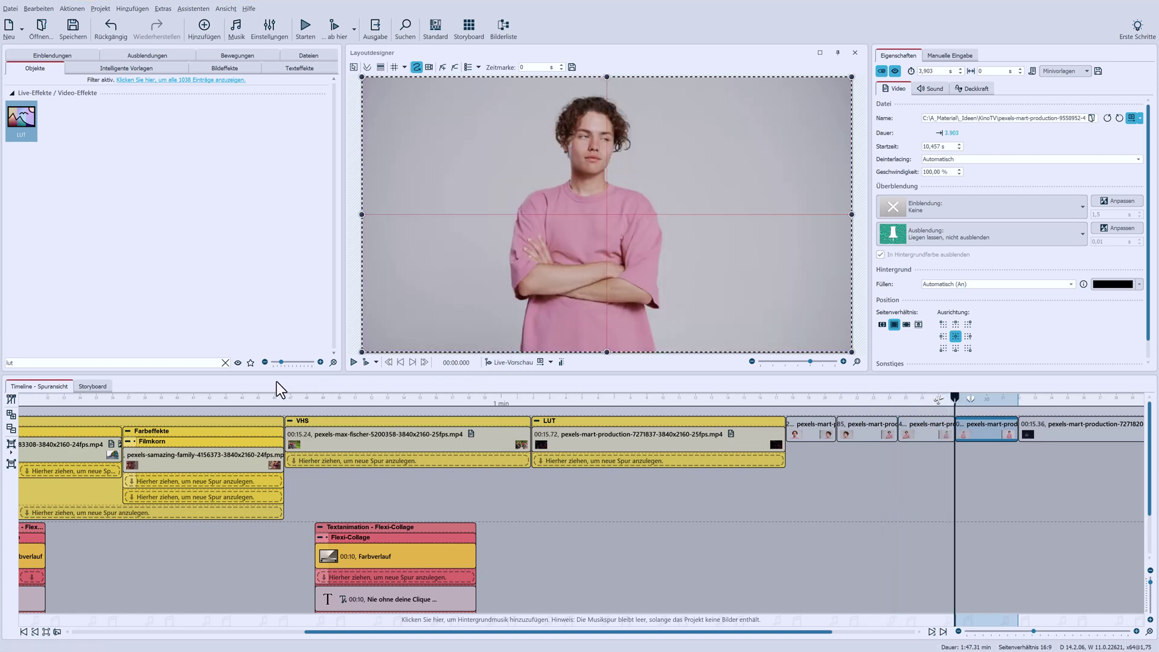
Find the Kino und TV effects and apply the Fotoshooting effect to each of the four parts of the curly-haired man's clip
{"action": "type", "text": "kino"}
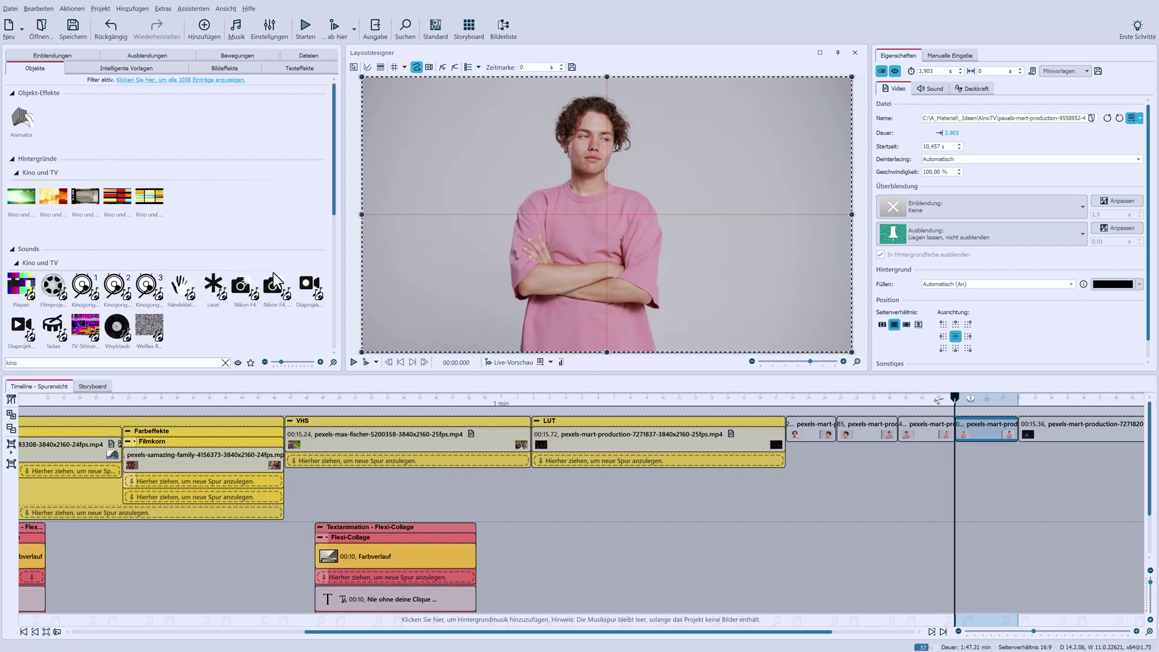
{"action": "scroll", "coordinate": [252, 296], "scroll_direction": "down", "scroll_amount": 5}
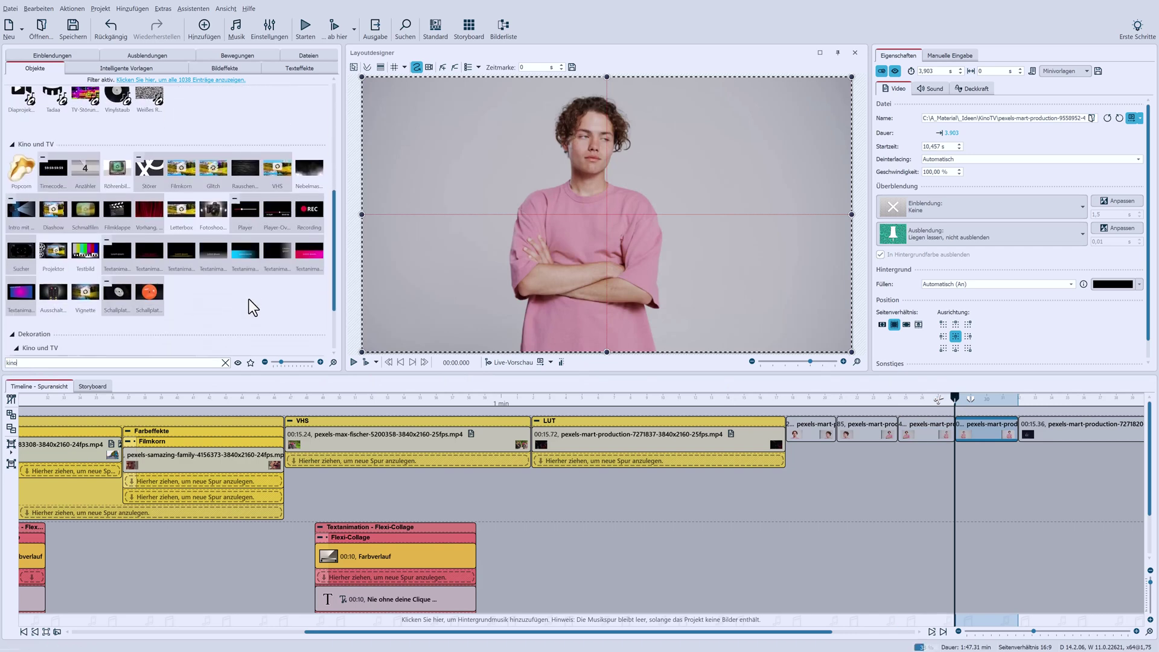
{"action": "left_click_drag", "start_coordinate": [209, 212], "coordinate": [681, 350]}
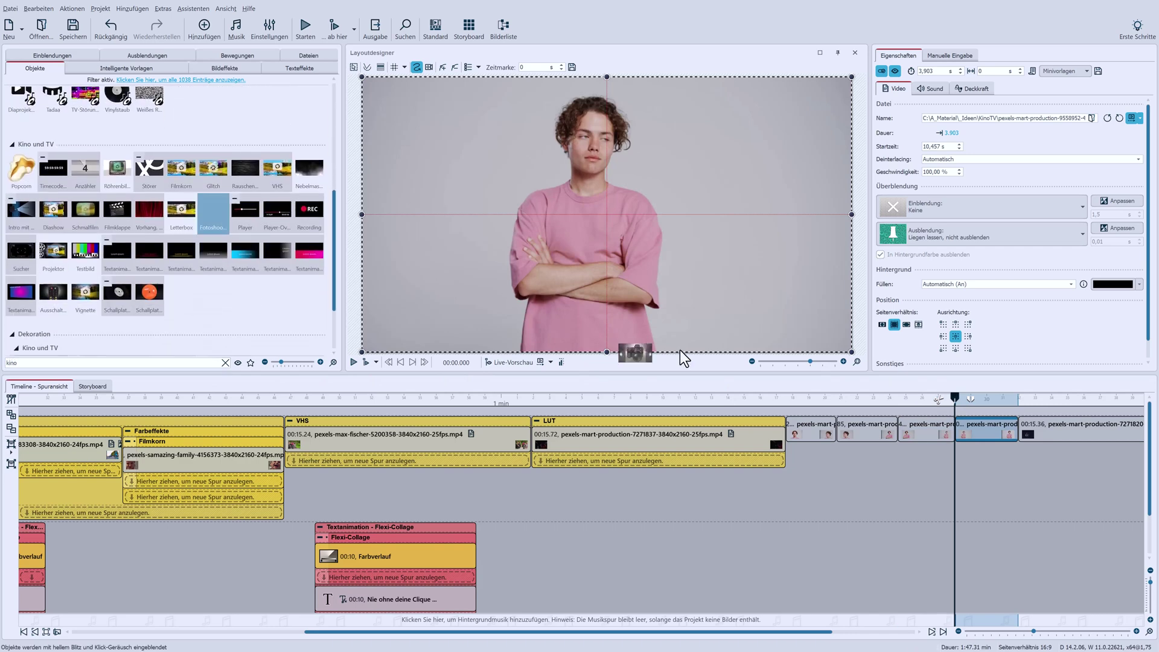
{"action": "left_click_drag", "start_coordinate": [789, 414], "coordinate": [806, 426]}
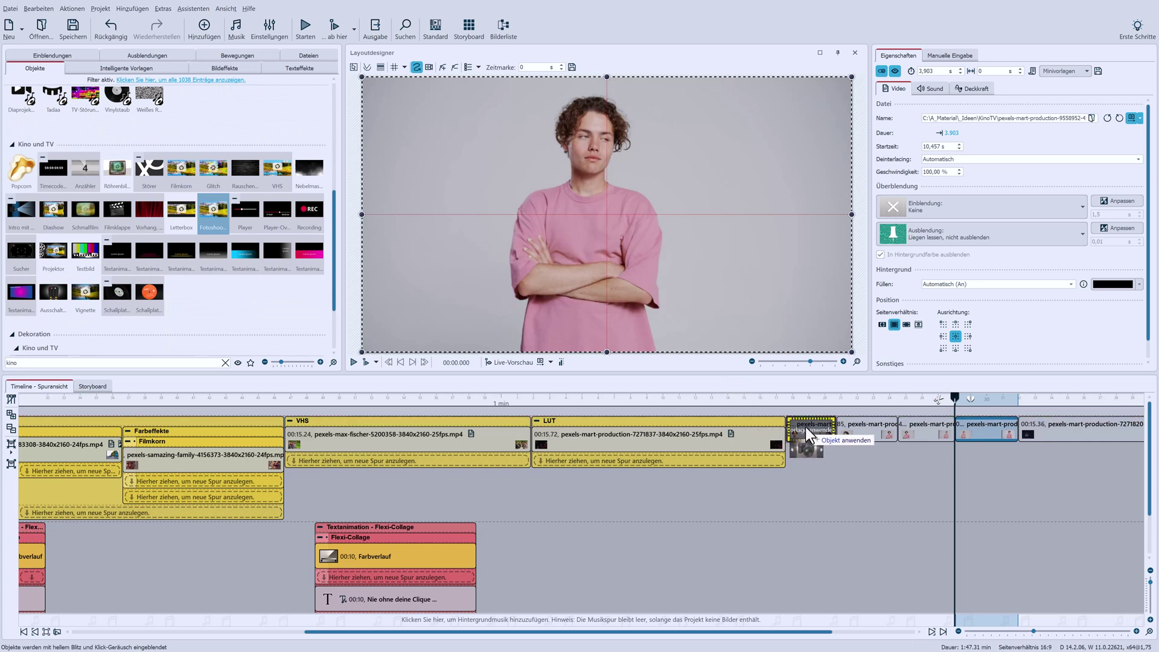
{"action": "left_click_drag", "start_coordinate": [206, 211], "coordinate": [872, 430]}
{"action": "left_click_drag", "start_coordinate": [356, 268], "coordinate": [924, 428]}
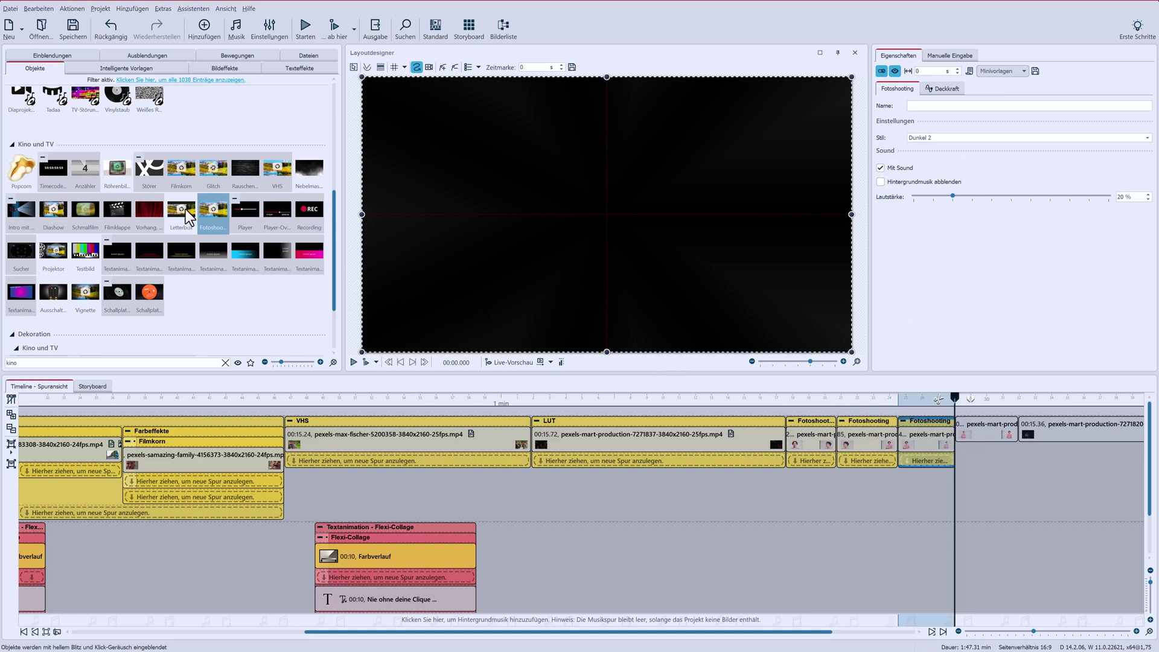
{"action": "left_click_drag", "start_coordinate": [192, 218], "coordinate": [969, 421]}
Preview the four Fotoshooting parts, starting from the end of the LUT clip
{"action": "left_click", "coordinate": [776, 400]}
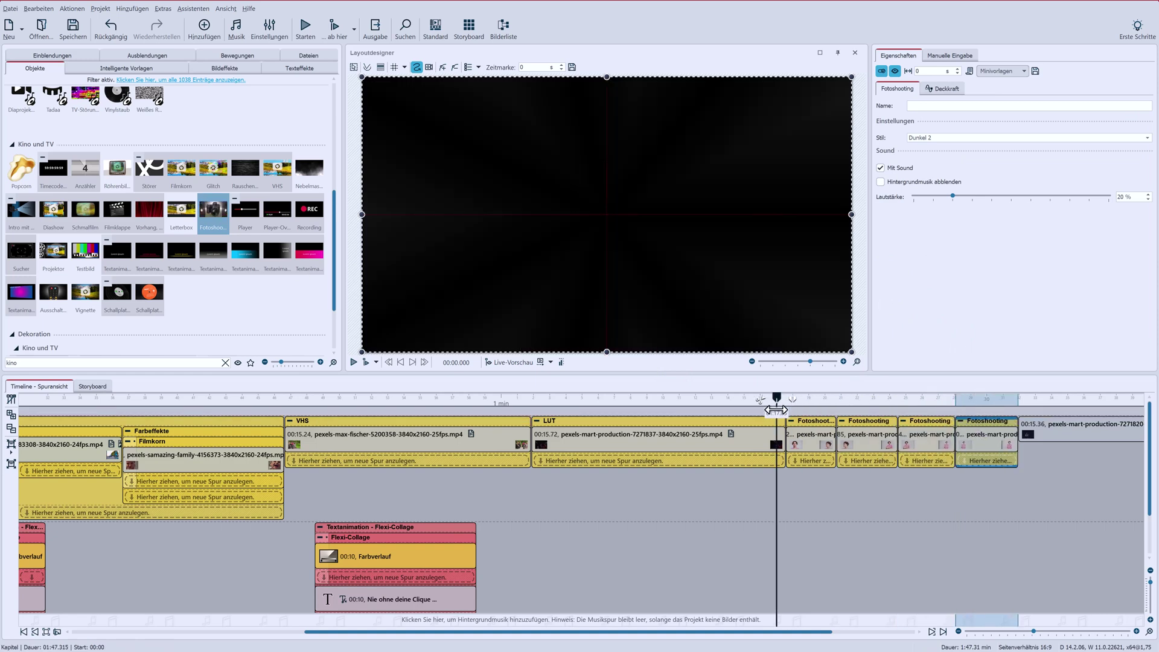
{"action": "left_click", "coordinate": [368, 363]}
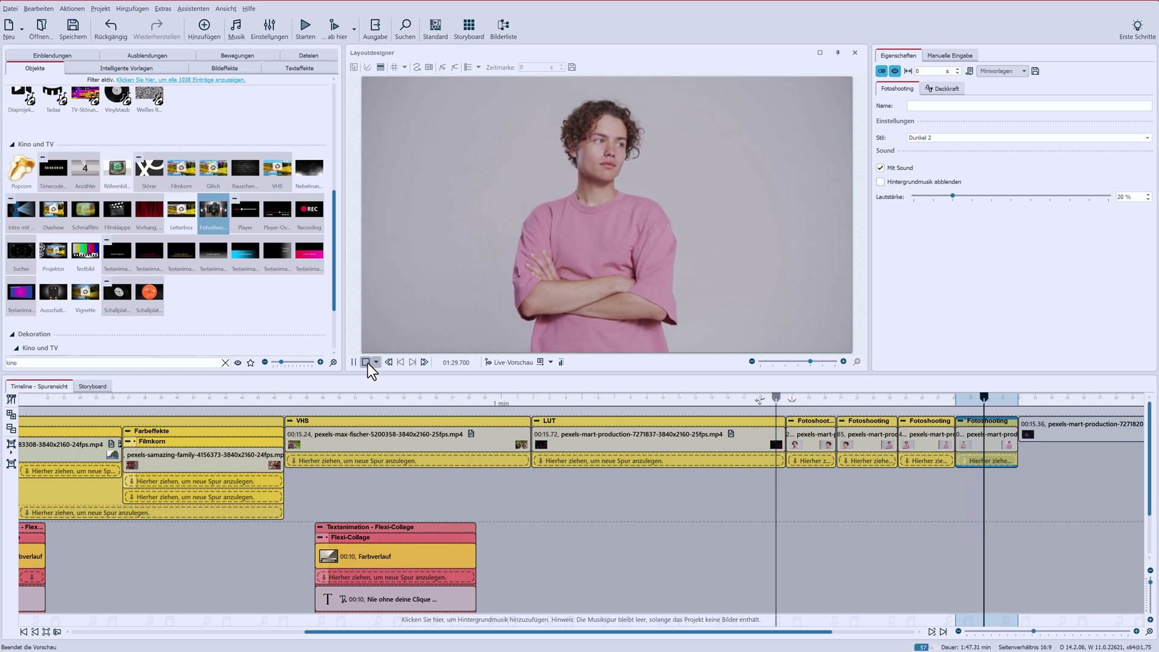
{"action": "left_click", "coordinate": [366, 363]}
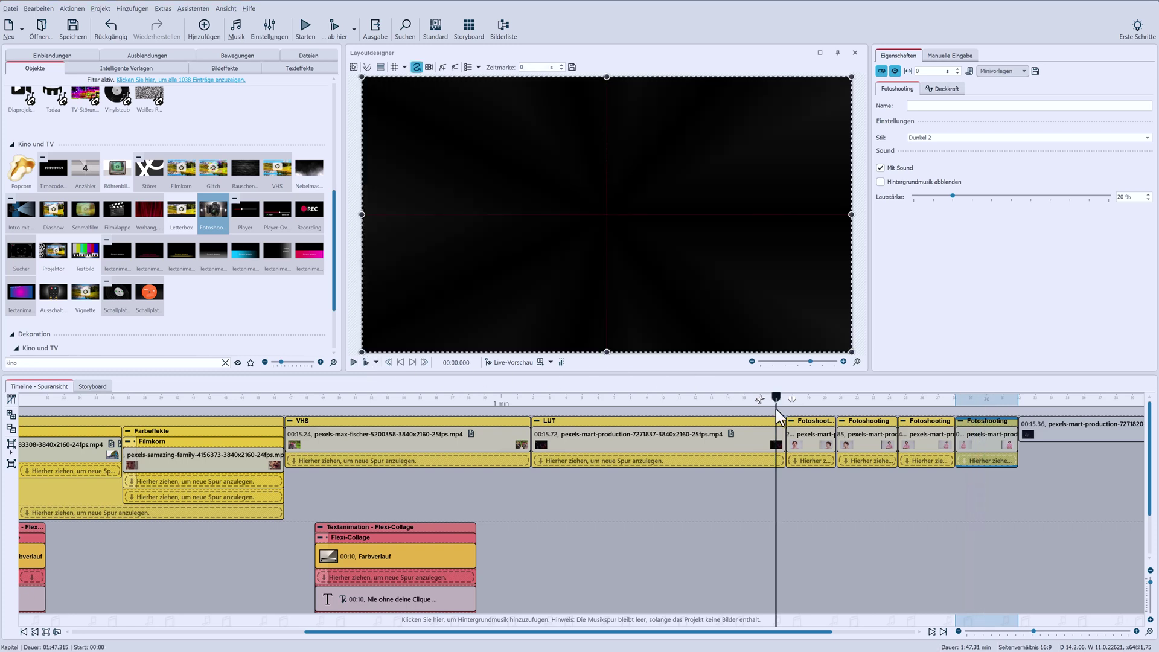
Set the fade-out of all clip parts inside the Fotoshooting effects to Liegen lassen, nicht ausblenden
{"action": "left_click", "coordinate": [818, 438]}
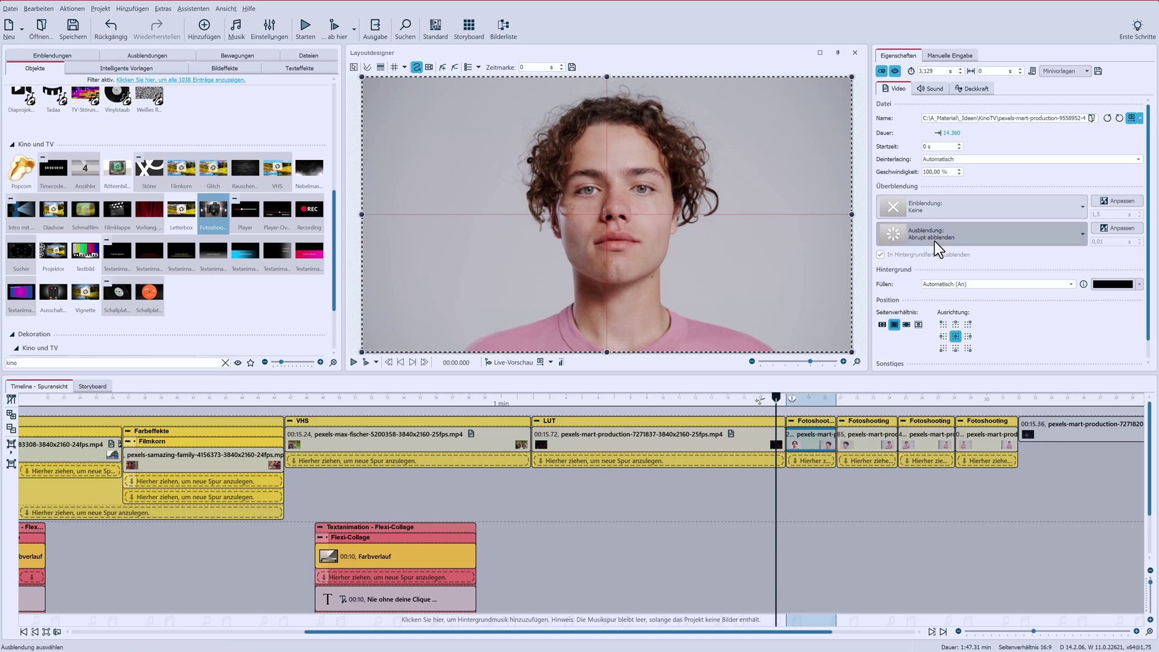
{"action": "left_click", "coordinate": [875, 450]}
{"action": "left_click", "coordinate": [960, 449], "text": "shift"}
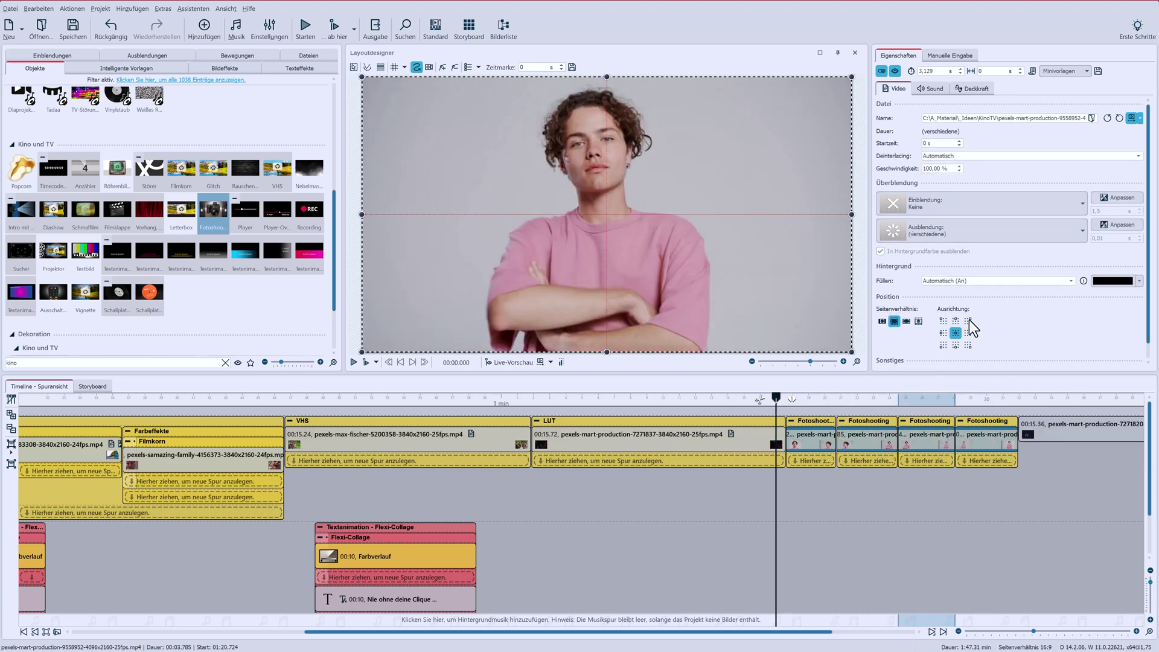
{"action": "left_click", "coordinate": [933, 236]}
{"action": "left_click", "coordinate": [913, 267]}
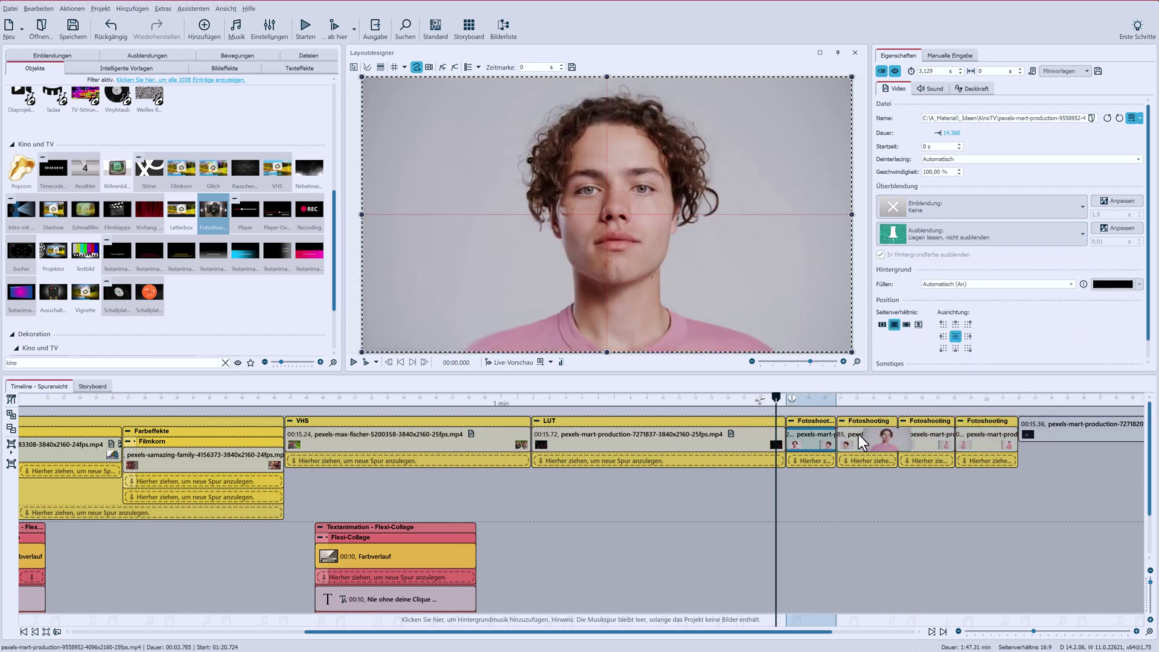
Check the fade-out setting of the other Fotoshooting clip parts and preview the sequence again
{"action": "left_click", "coordinate": [861, 444]}
{"action": "left_click", "coordinate": [920, 444]}
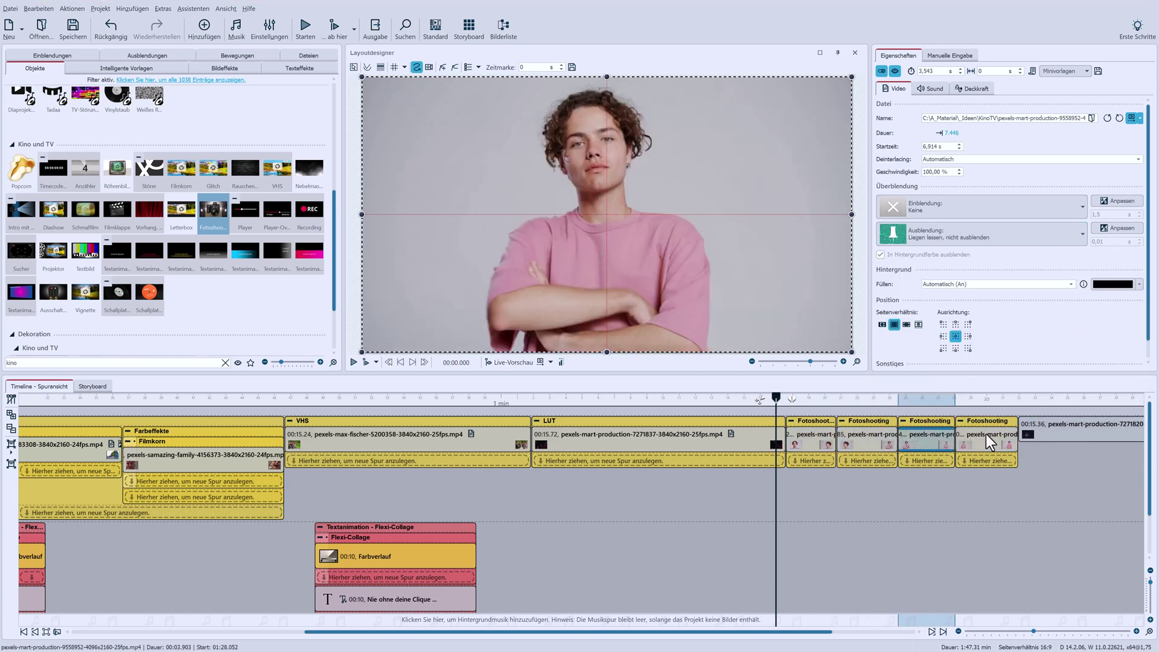
{"action": "left_click", "coordinate": [989, 441]}
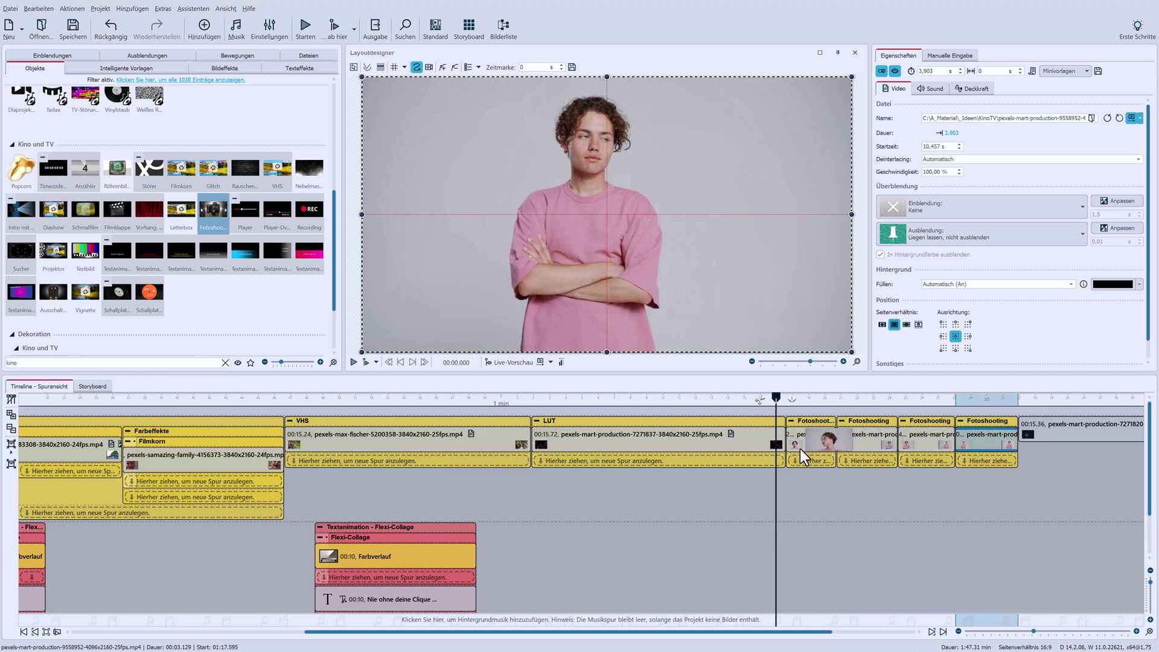
{"action": "left_click", "coordinate": [366, 363]}
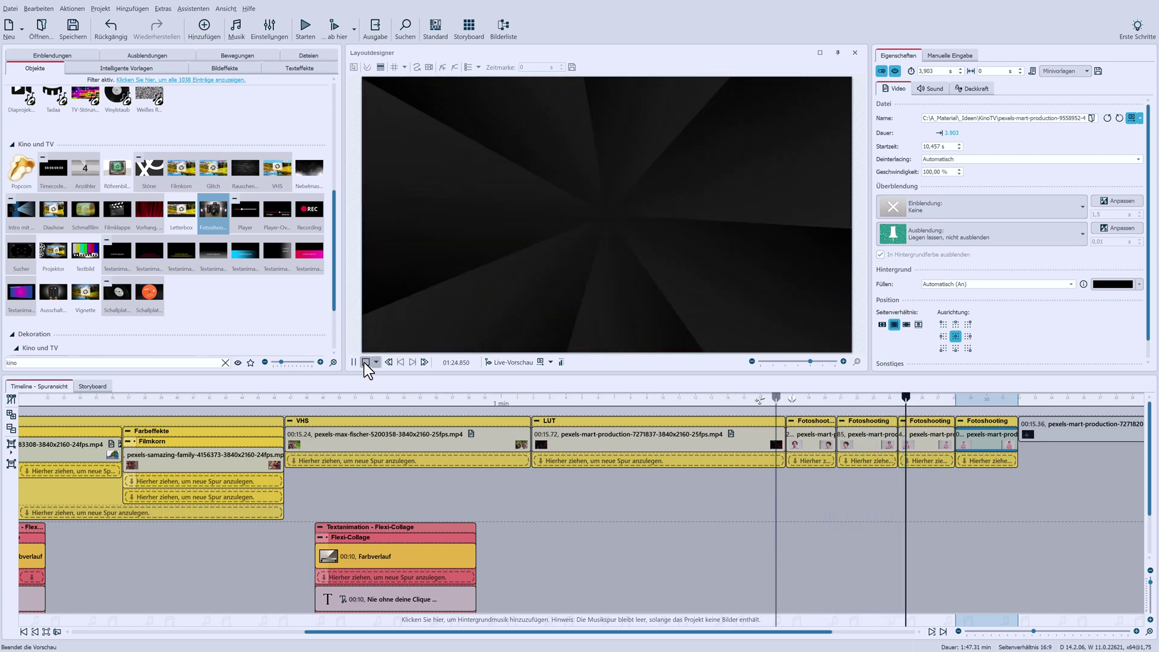
{"action": "left_click", "coordinate": [365, 363]}
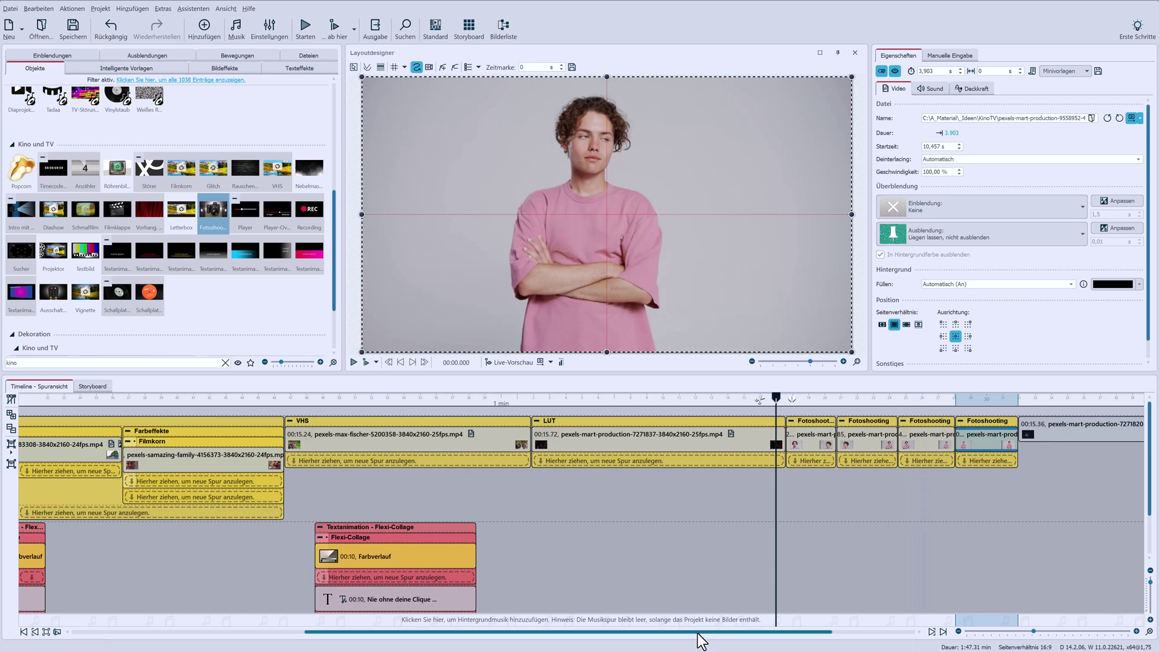
Add the Kino und TV text animation with the red underline beneath the disco ball clip, reading "Happy Birthday" at font size 72
{"action": "left_click_drag", "start_coordinate": [699, 632], "coordinate": [781, 632]}
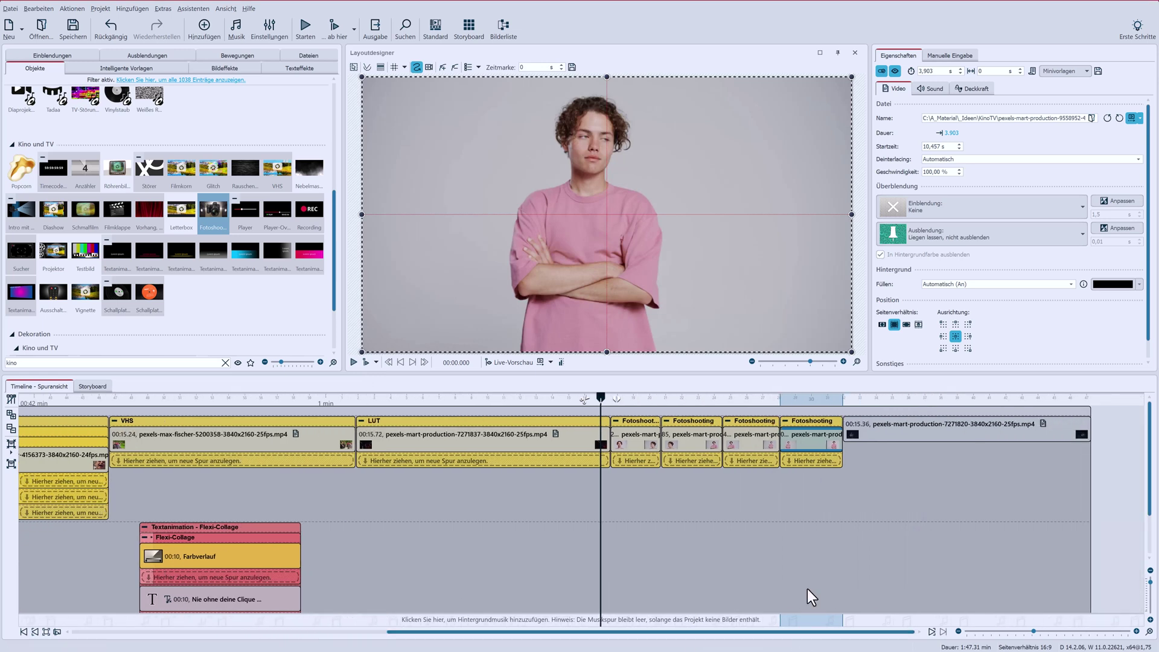
{"action": "left_click", "coordinate": [854, 433]}
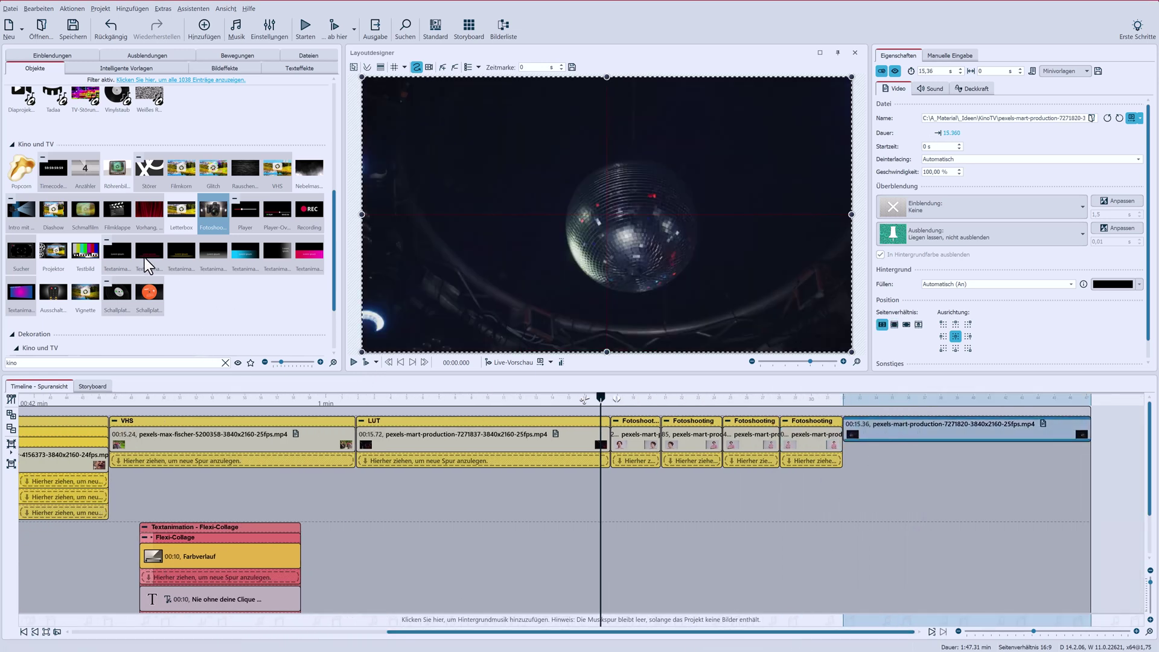
{"action": "left_click_drag", "start_coordinate": [470, 382], "coordinate": [877, 546]}
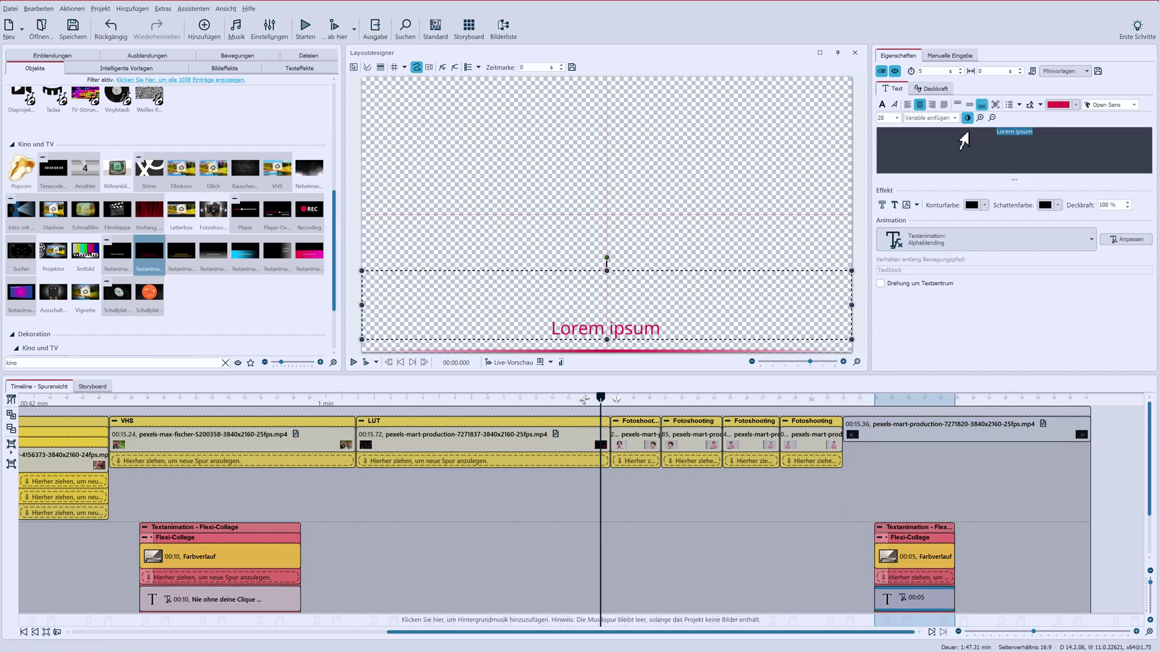
{"action": "type", "text": "Happy Birthday"}
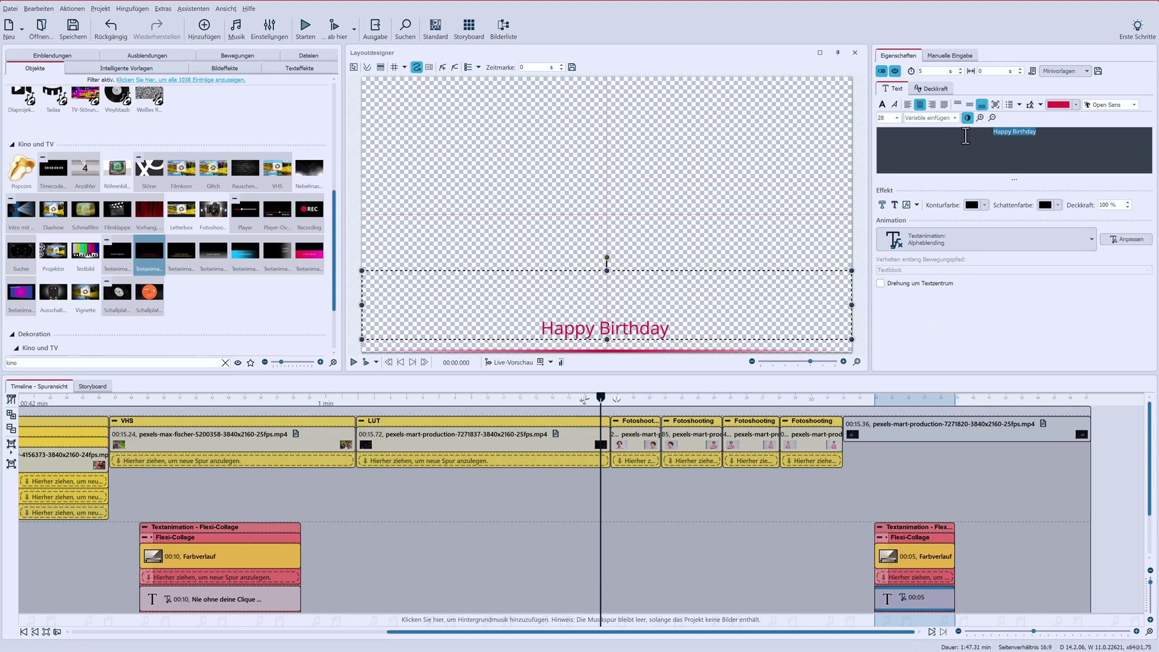
{"action": "left_click", "coordinate": [897, 117]}
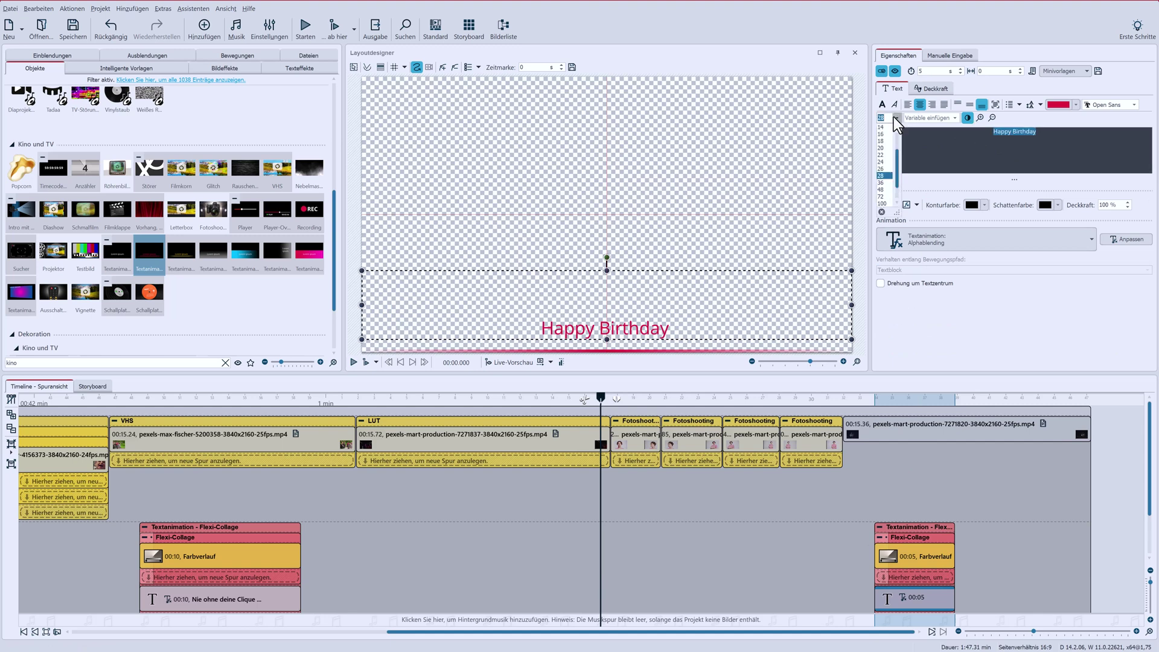
{"action": "left_click", "coordinate": [886, 197]}
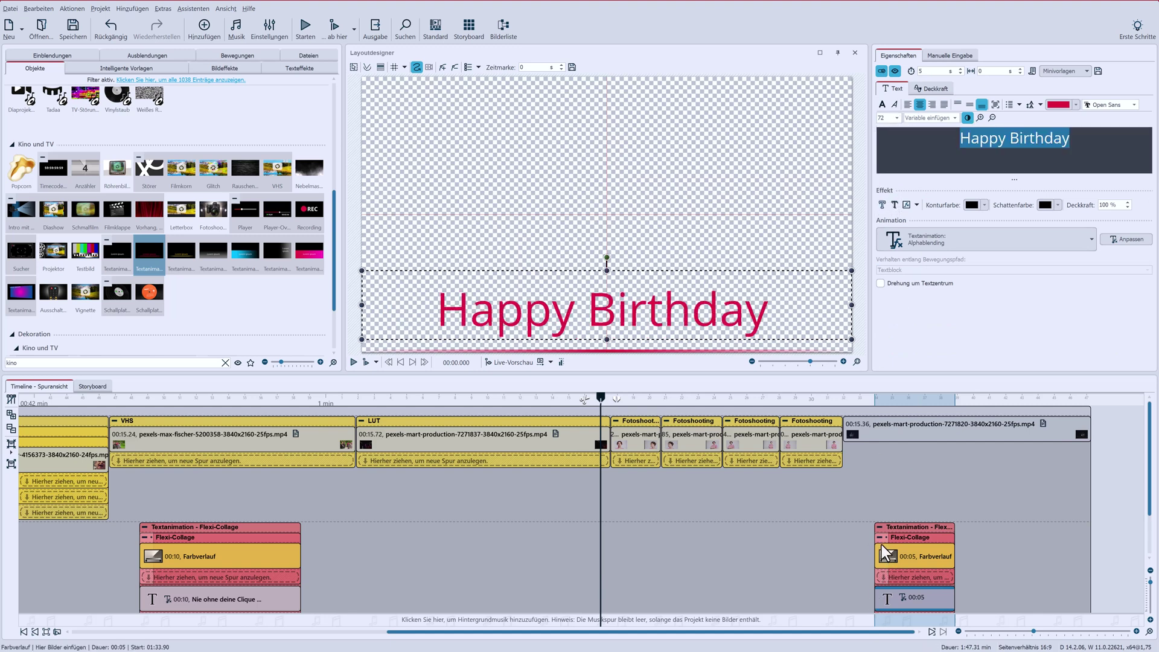
Extend both the Farbverlauf and the text inside the Happy Birthday animation to 11.2 s
{"action": "left_click", "coordinate": [937, 555]}
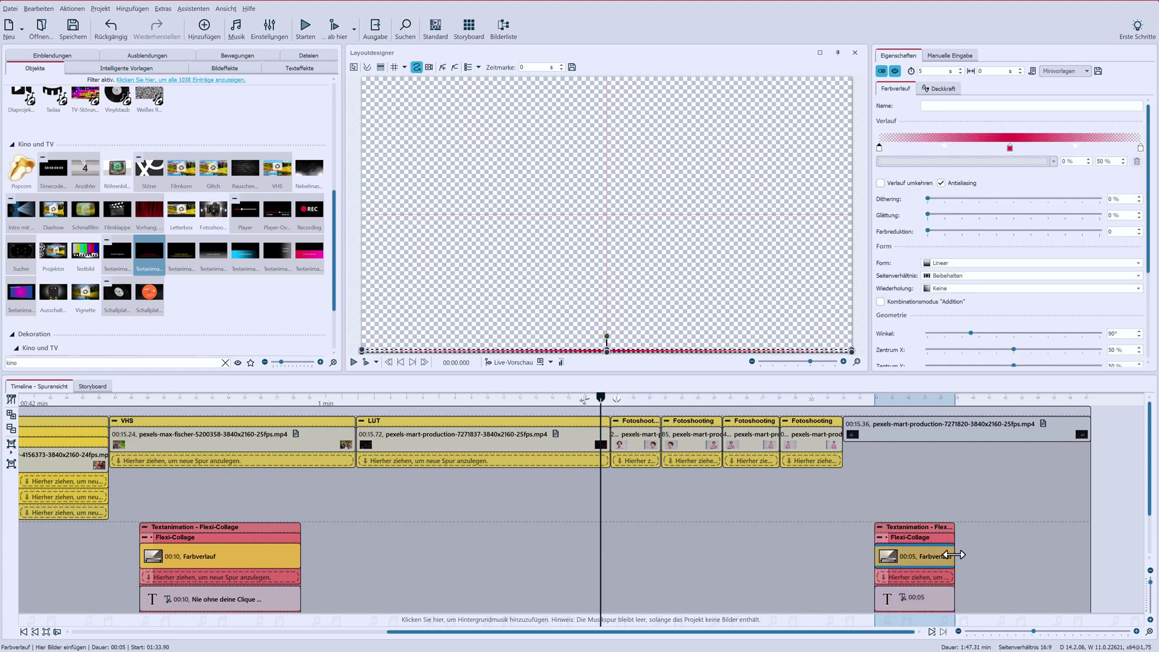
{"action": "left_click_drag", "start_coordinate": [955, 555], "coordinate": [1057, 552]}
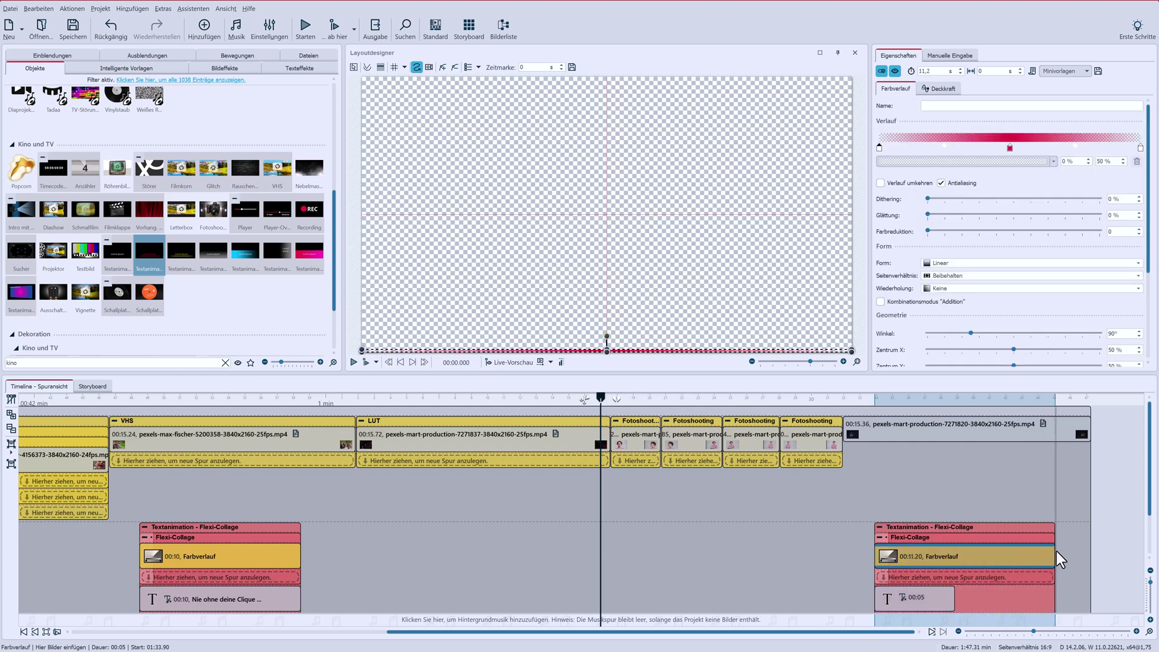
{"action": "left_click", "coordinate": [975, 599]}
{"action": "left_click_drag", "start_coordinate": [975, 599], "coordinate": [1049, 596]}
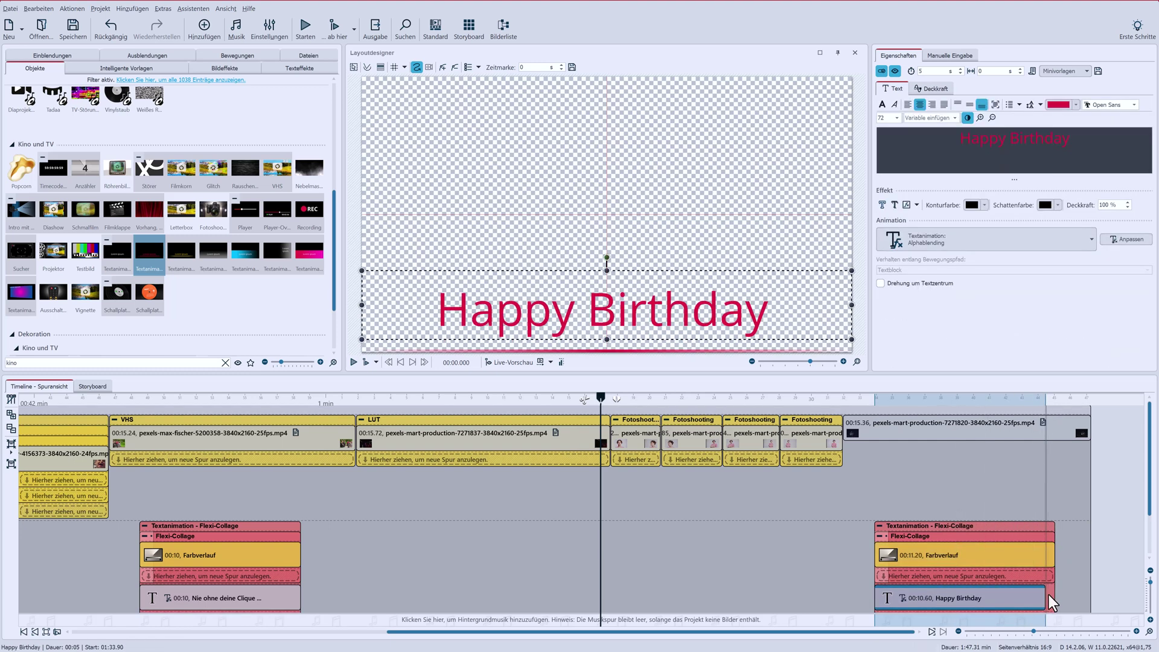
Collapse the Happy Birthday text animation and add the Nebelmaschine effect on a track beneath it, lasting 11.2 s
{"action": "left_click", "coordinate": [881, 526]}
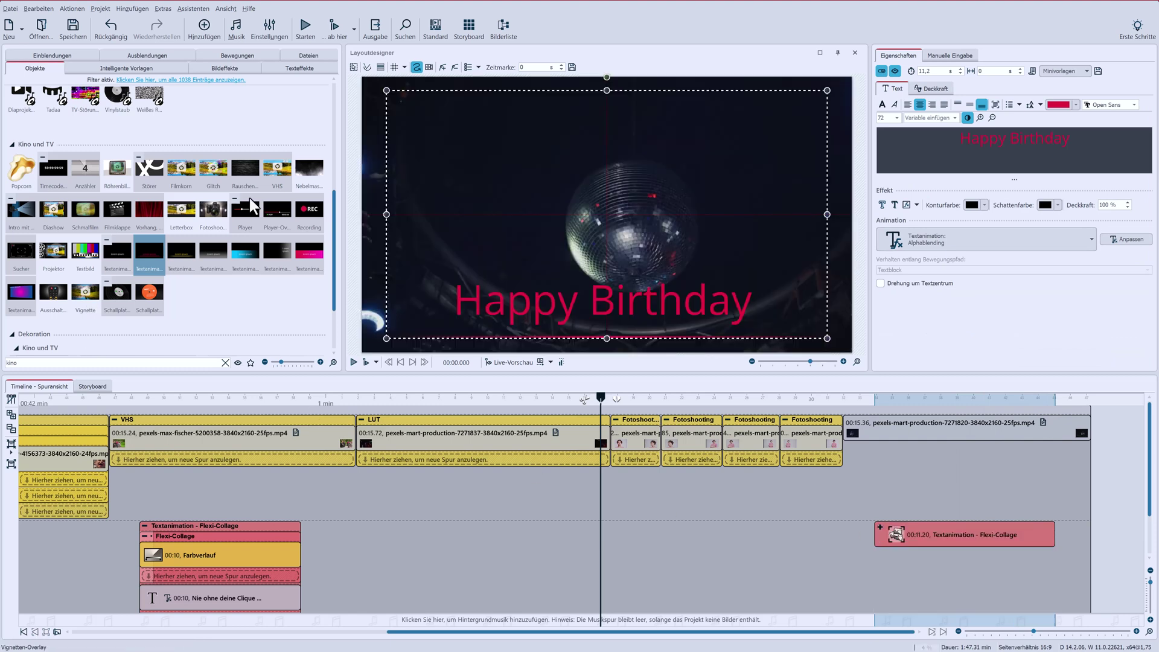
{"action": "left_click_drag", "start_coordinate": [309, 184], "coordinate": [888, 598]}
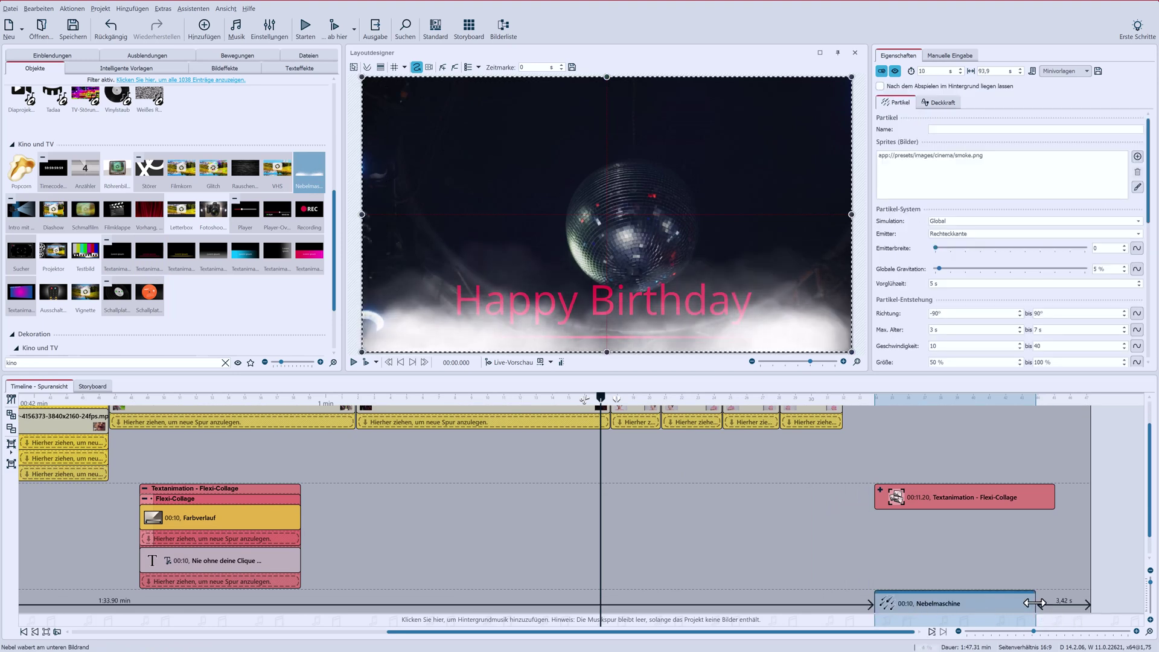
{"action": "left_click_drag", "start_coordinate": [1035, 603], "coordinate": [1066, 601]}
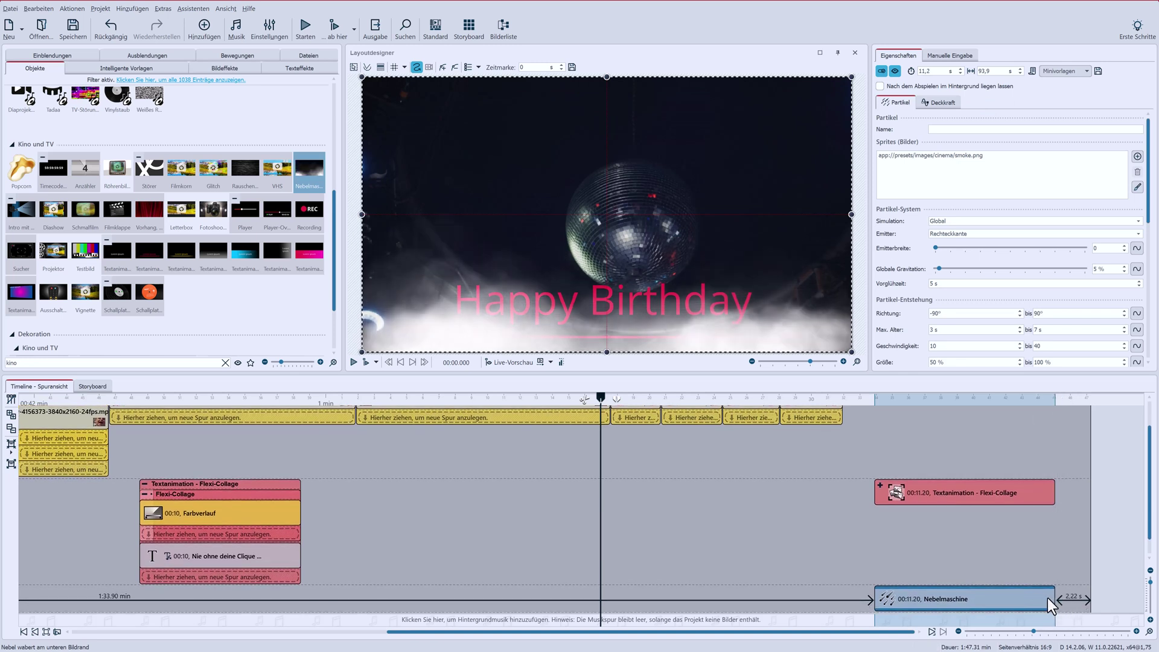